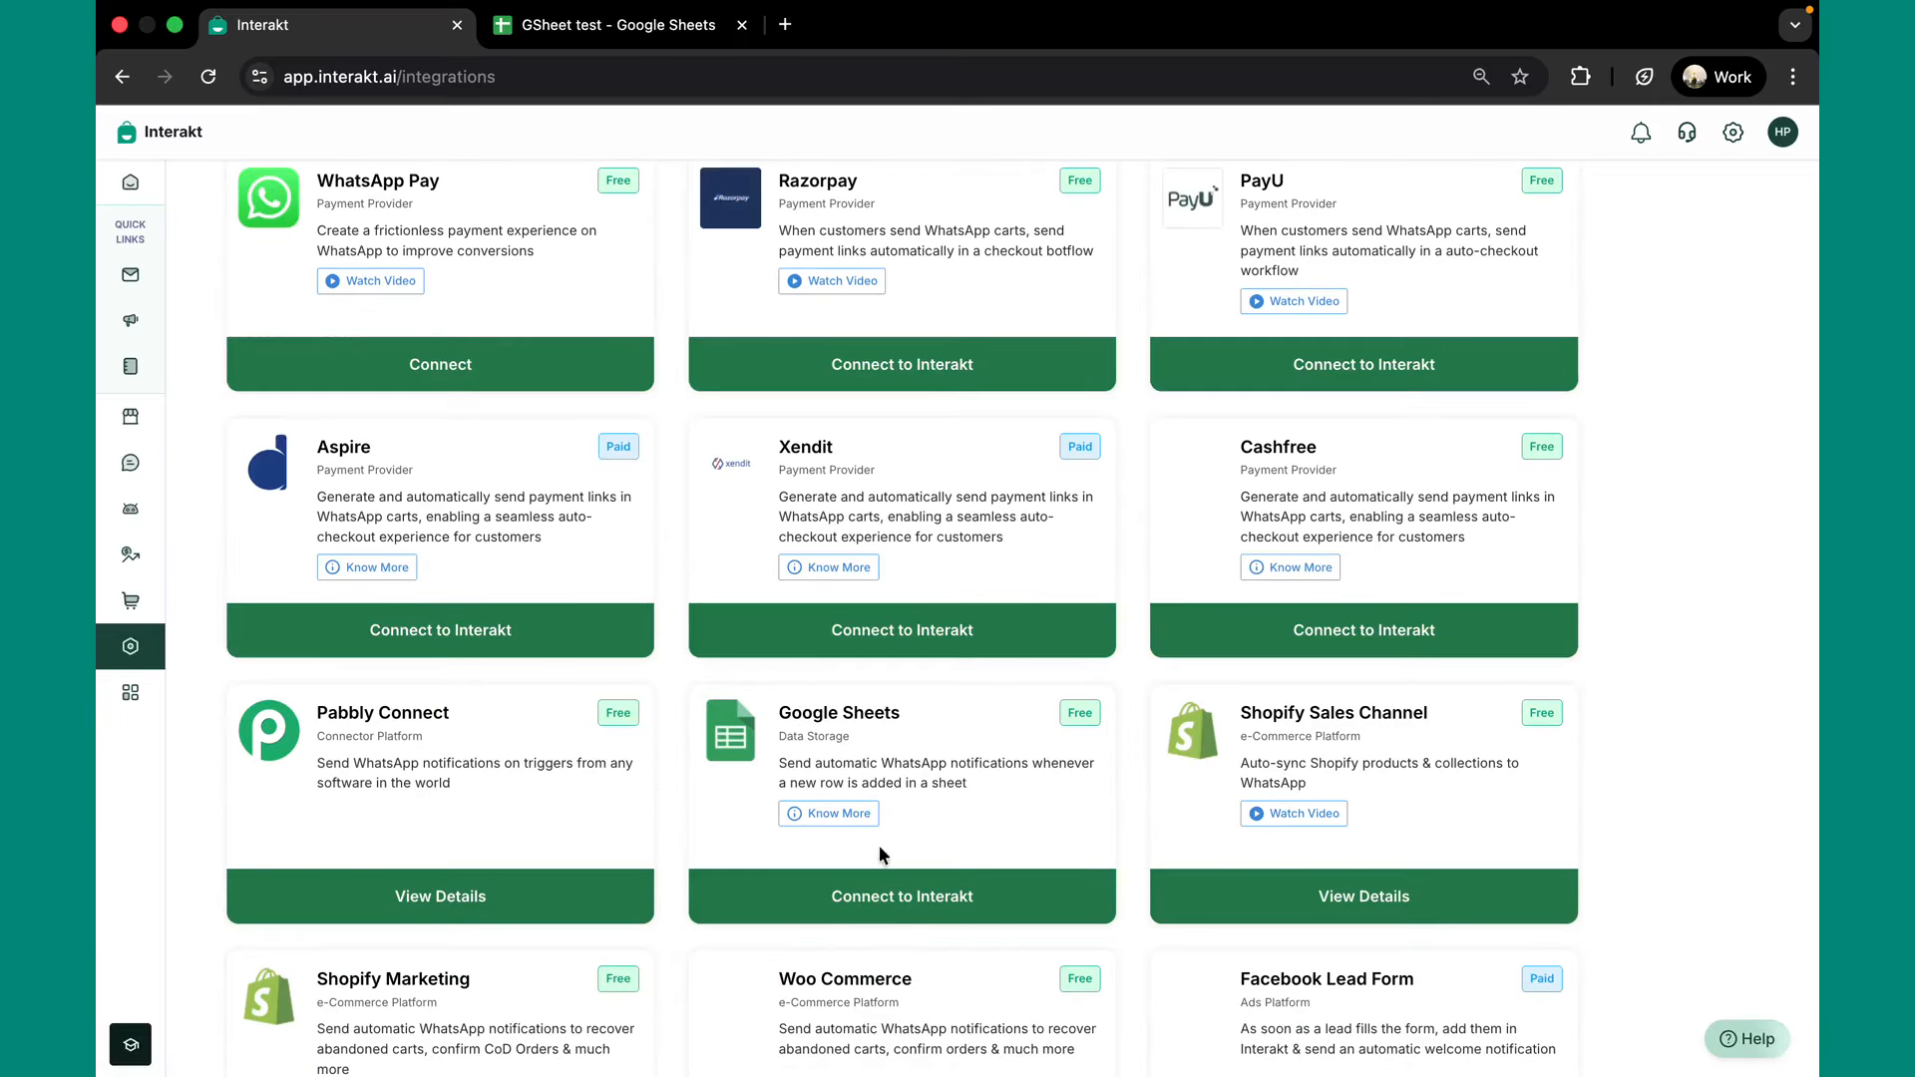
Open the Google Sheets integration details from the Interakt Integrations catalogue.
left_click(900, 903)
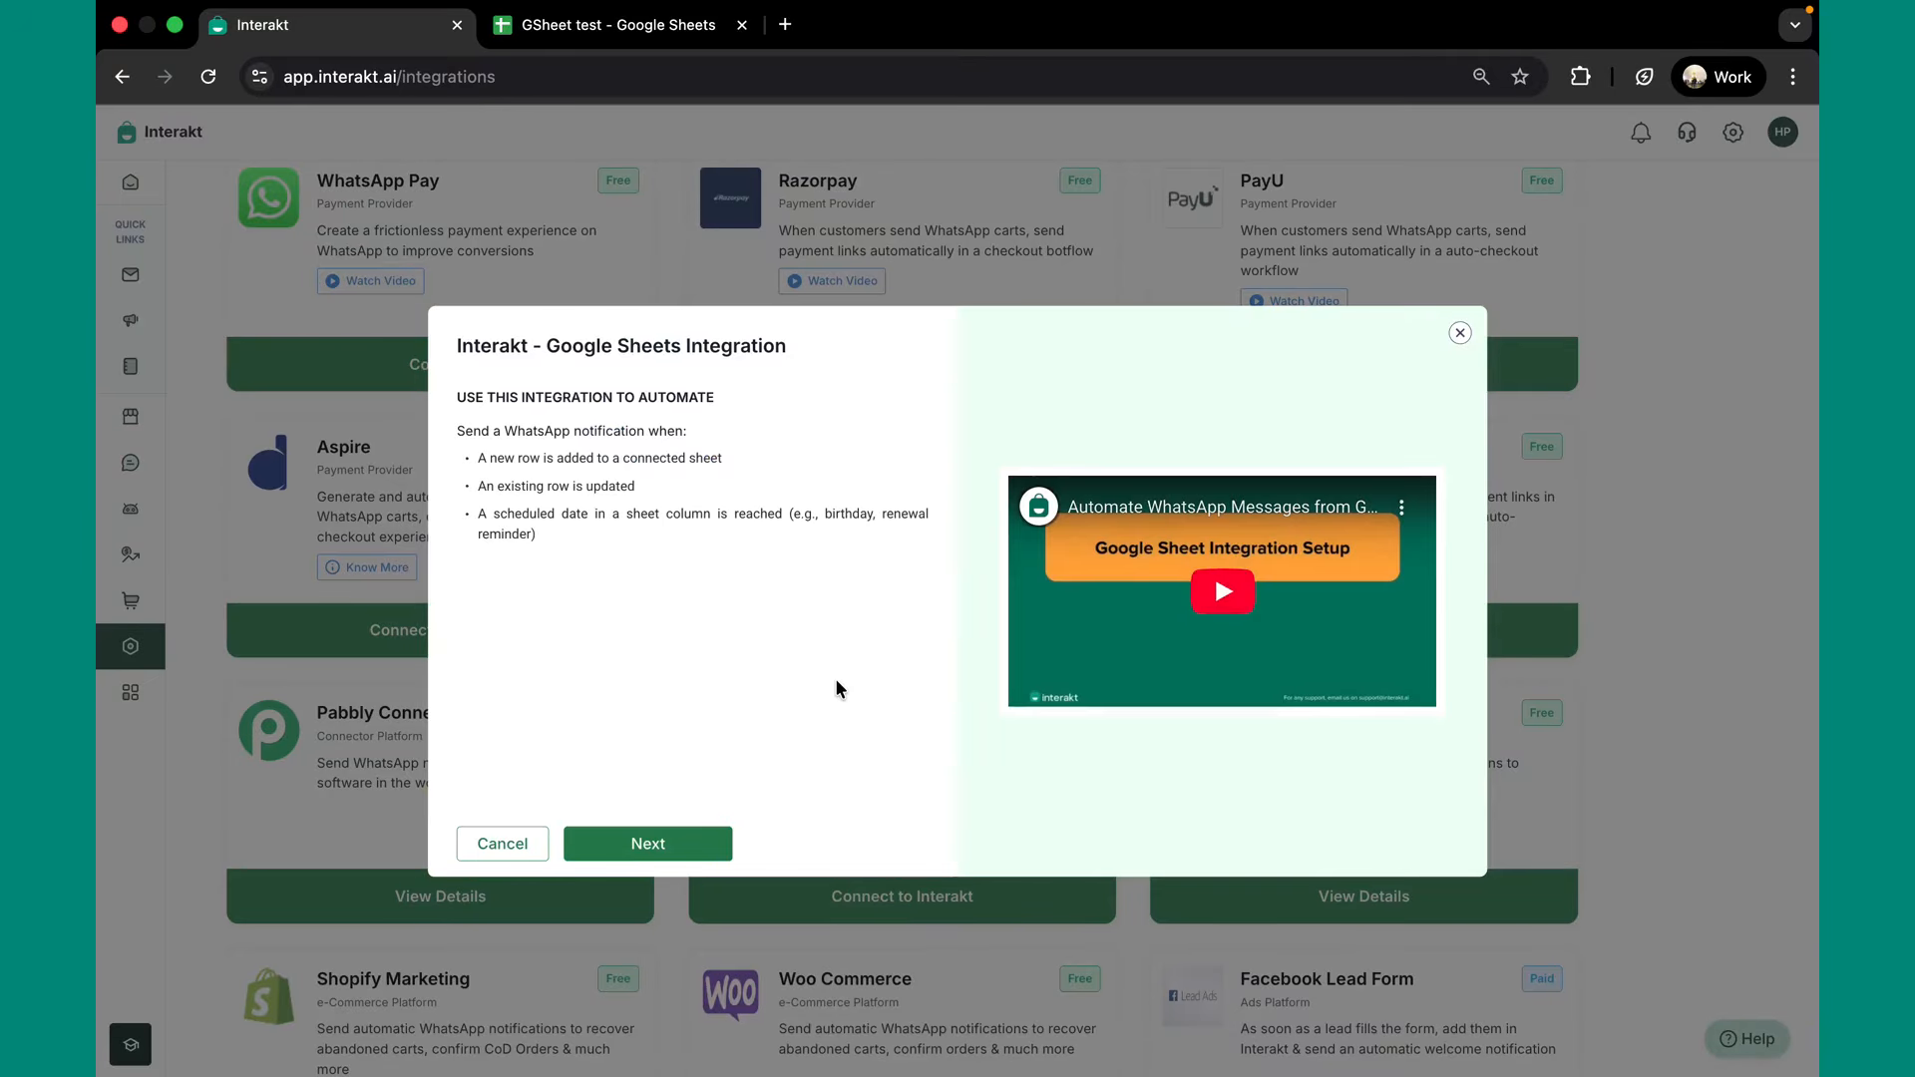
Continue the Google Sheets integration to the WhatsApp Biz Integrations Workflows page.
left_click(647, 844)
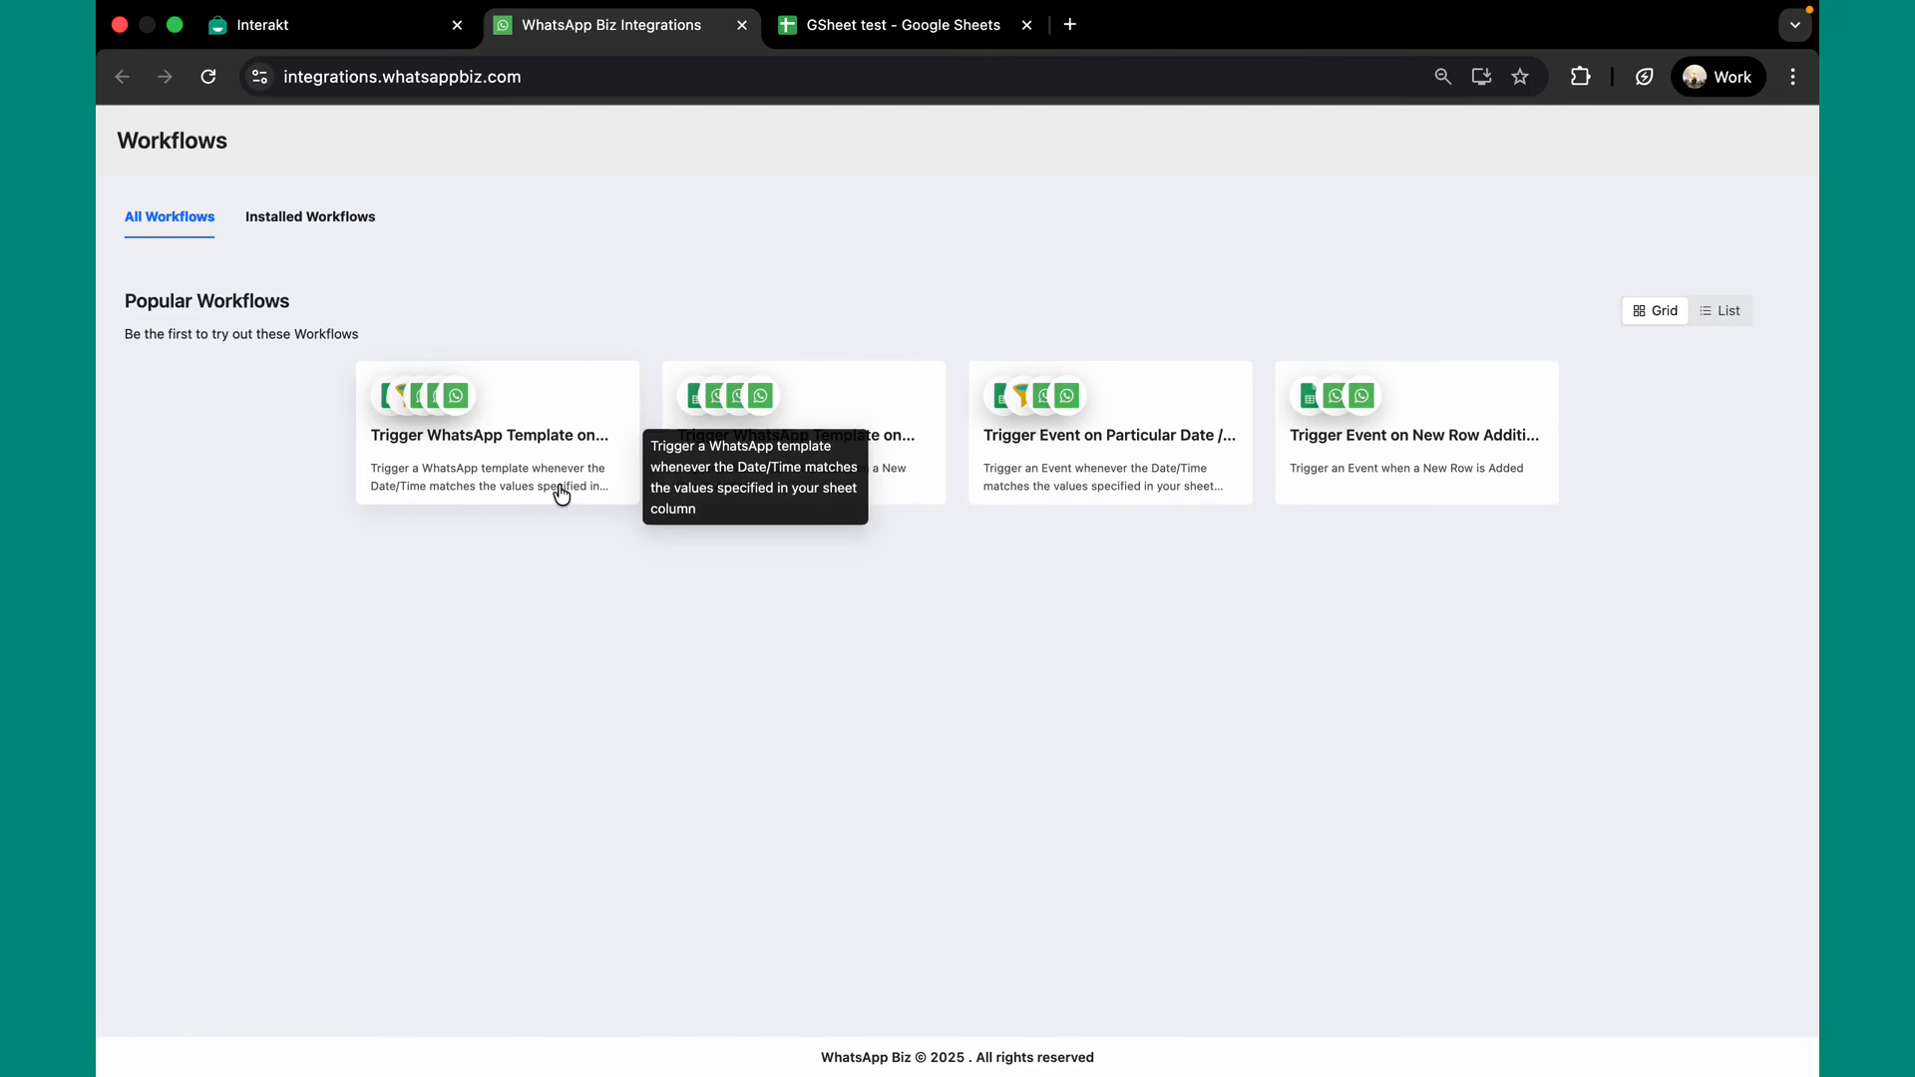
Install the 'Trigger WhatsApp Template on Particular Date / Time' workflow and authorise a Google account.
left_click(505, 436)
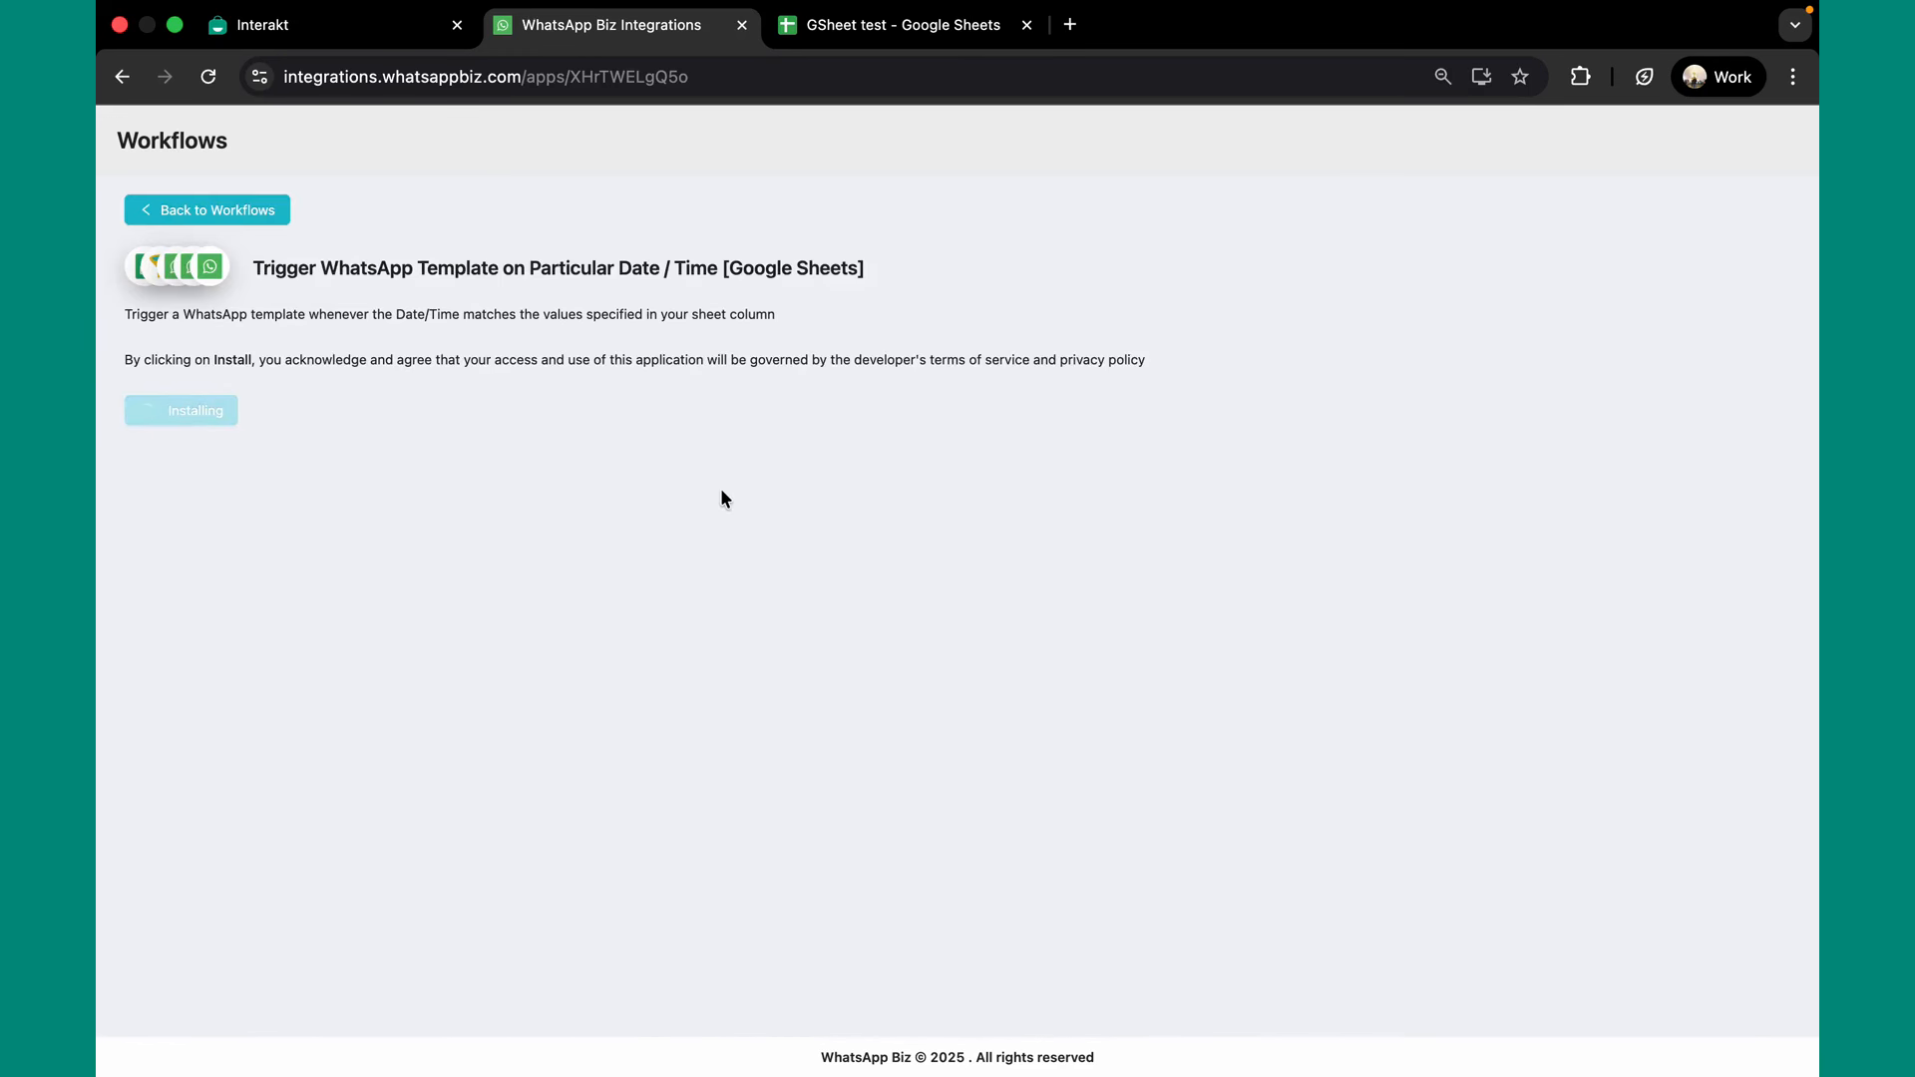
left_click(196, 429)
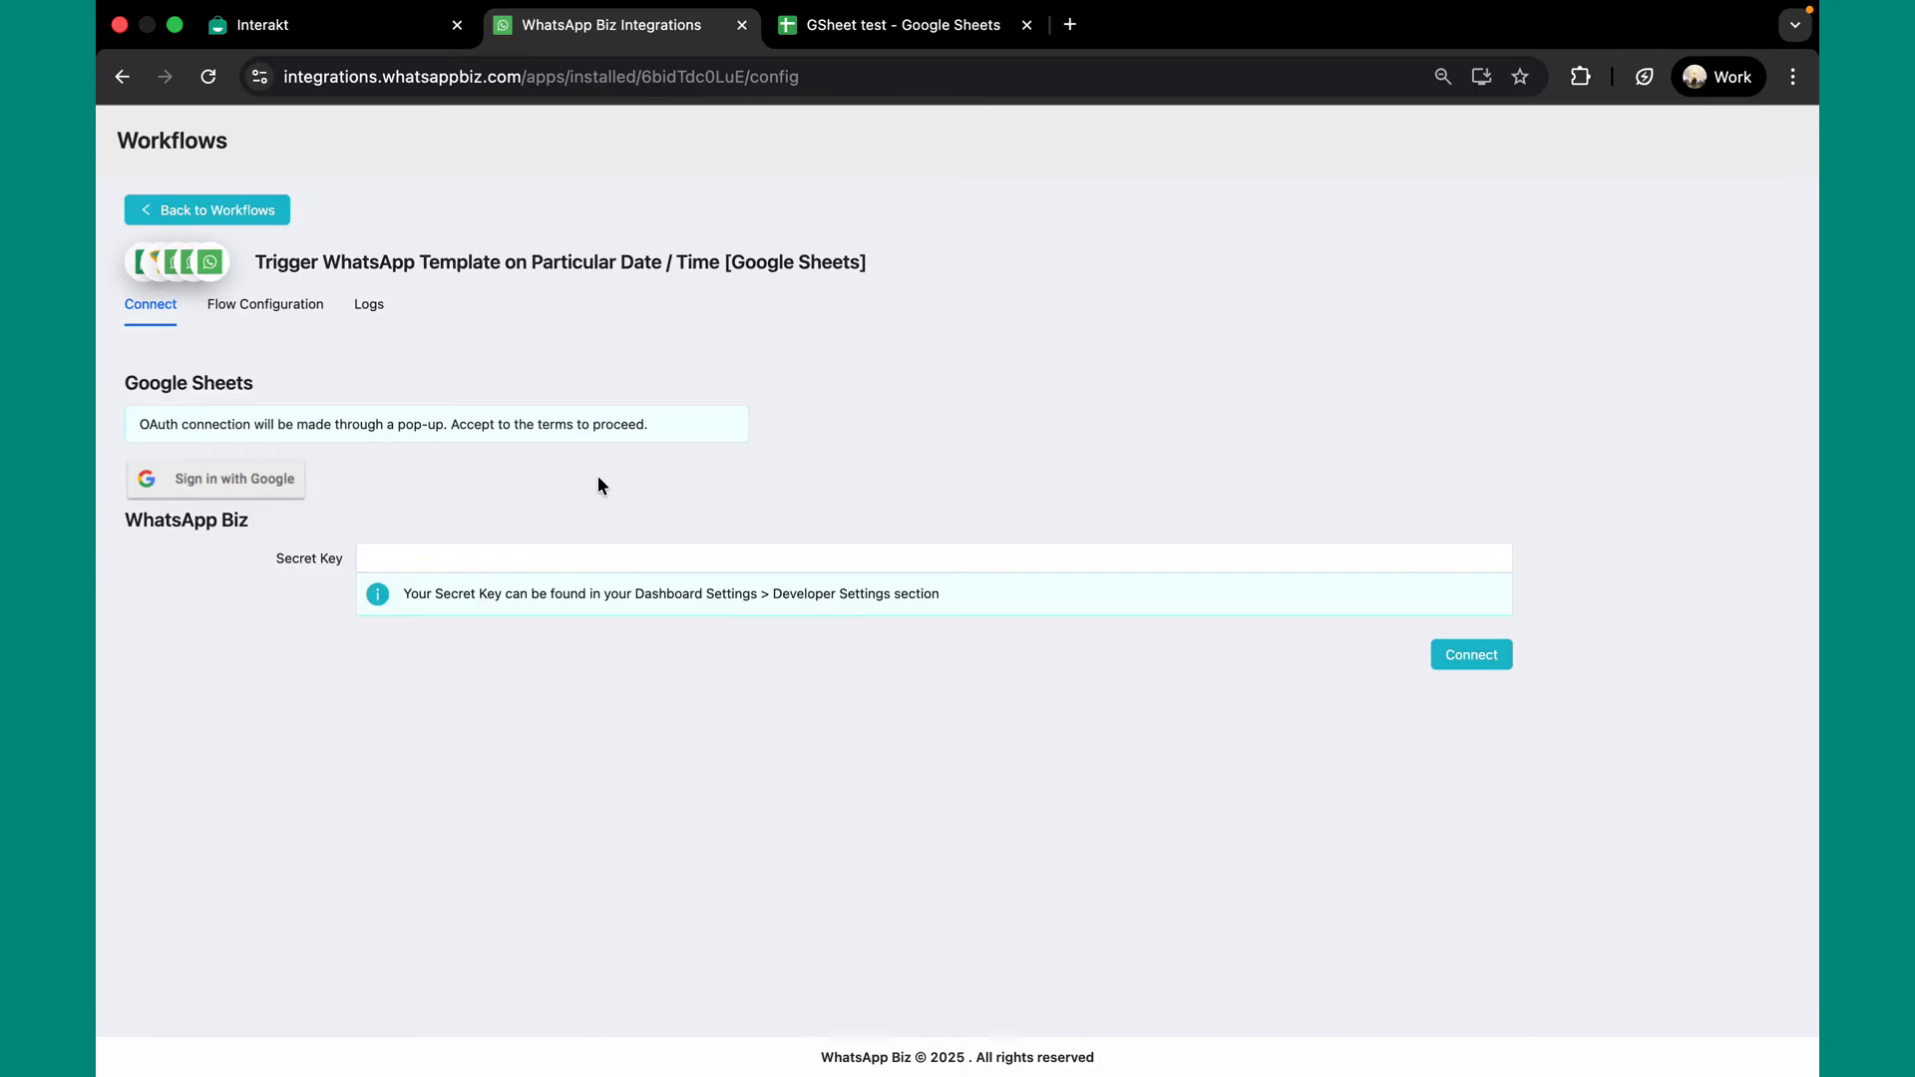
left_click(234, 480)
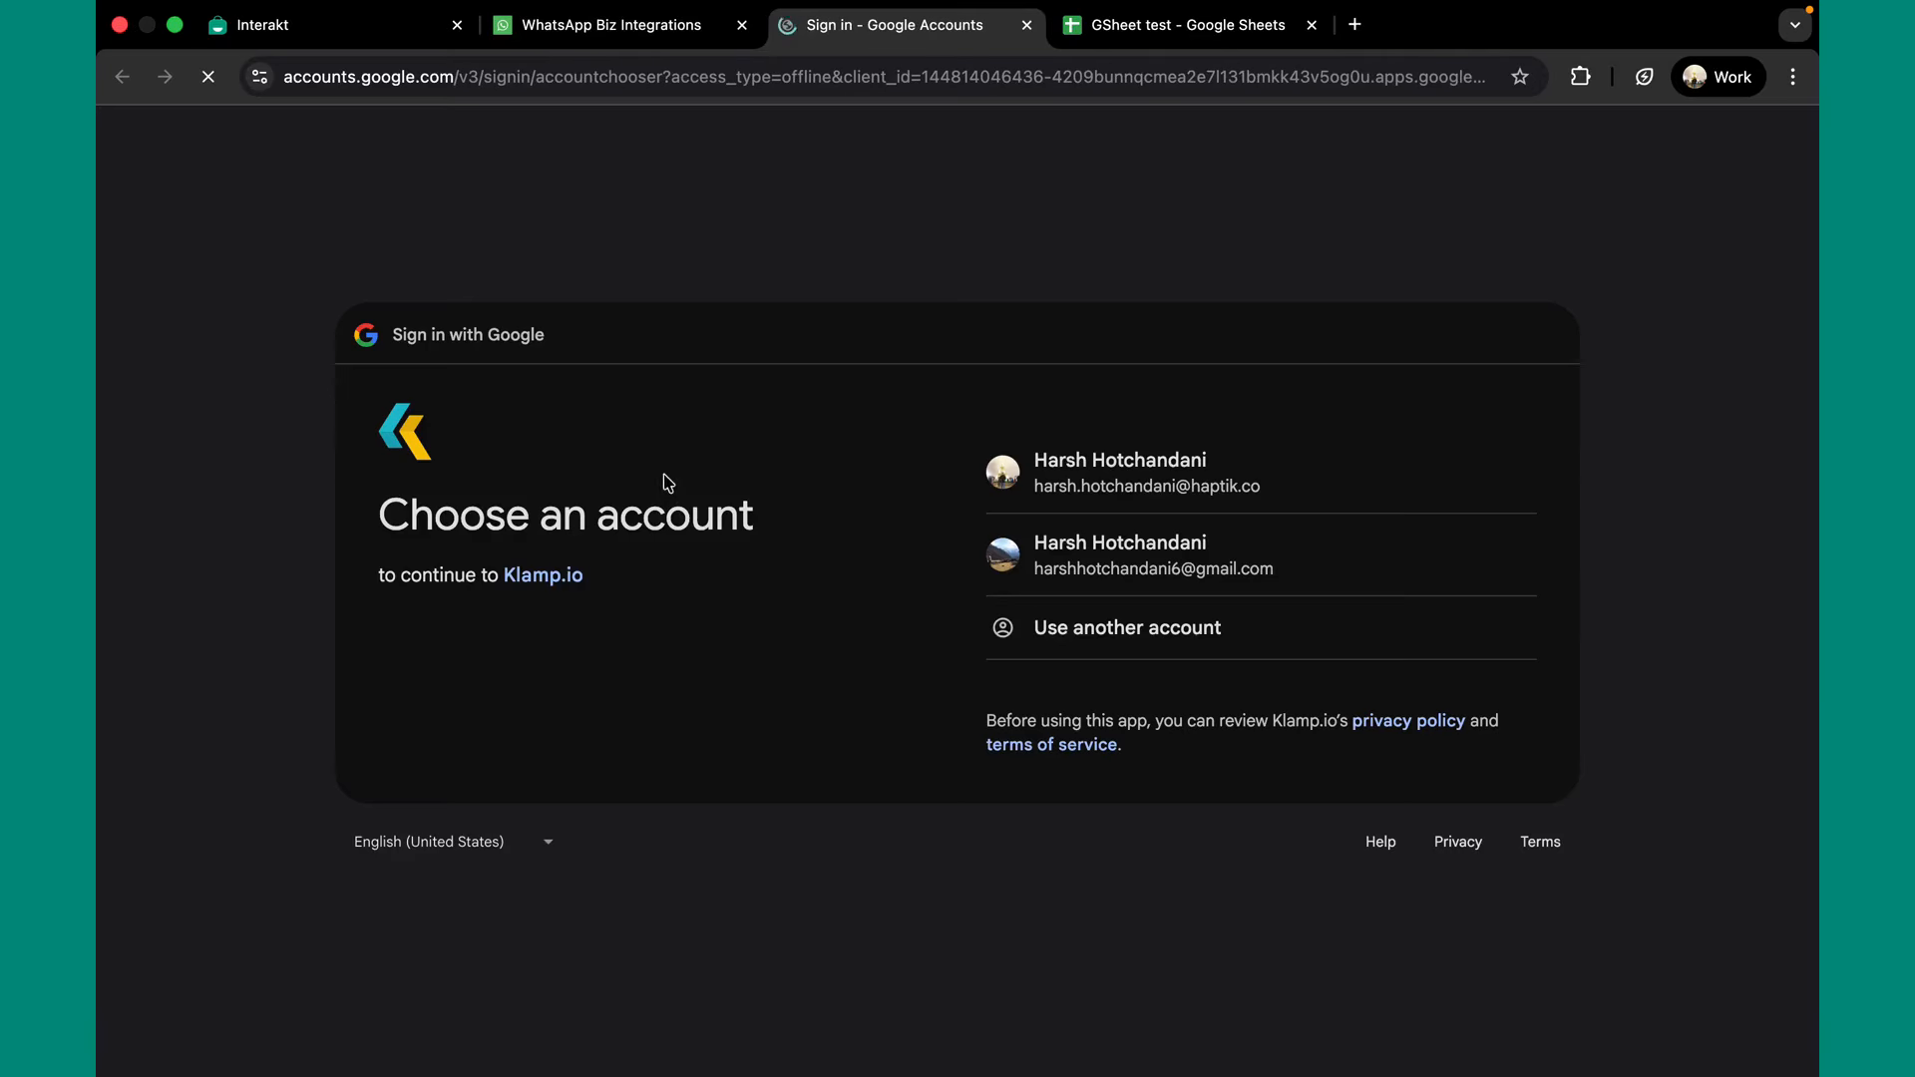
left_click(1180, 460)
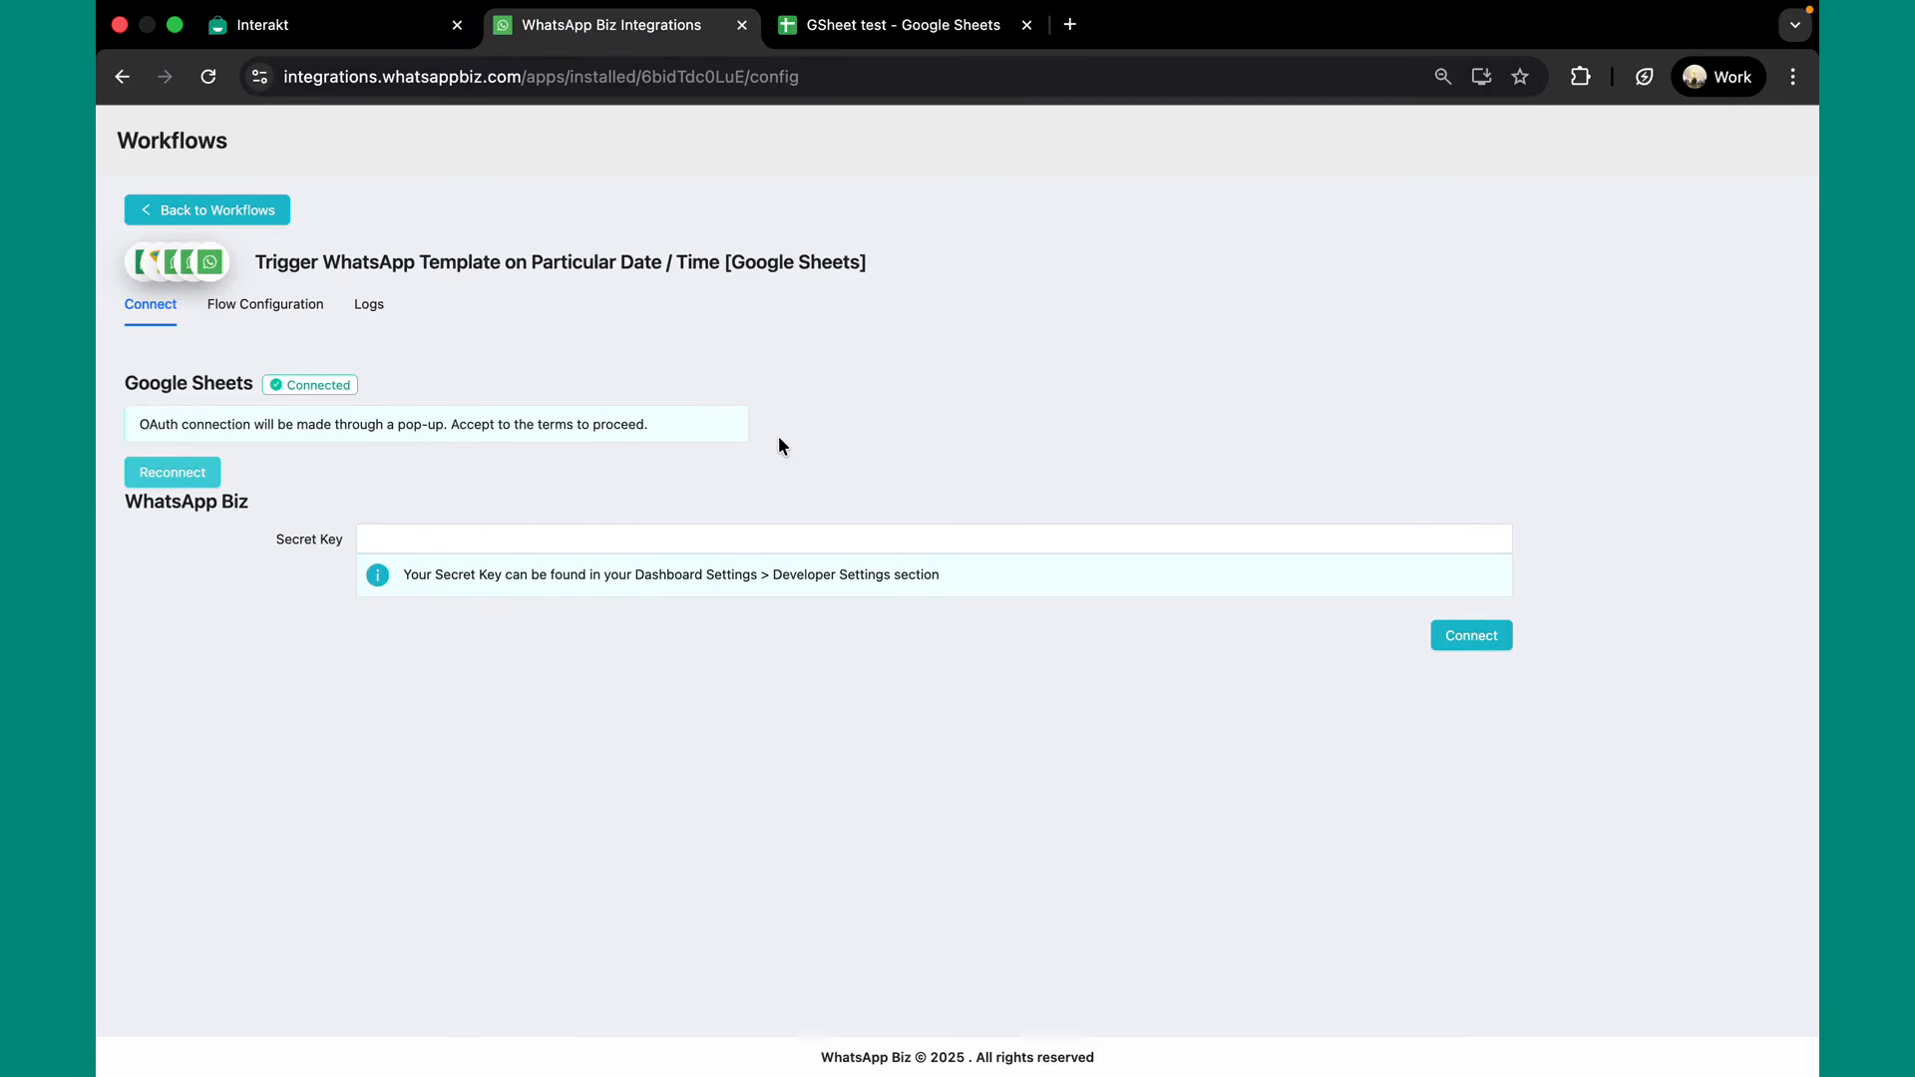
Connect WhatsApp Biz with the saved secret key and proceed to Flow Configuration.
left_click(663, 529)
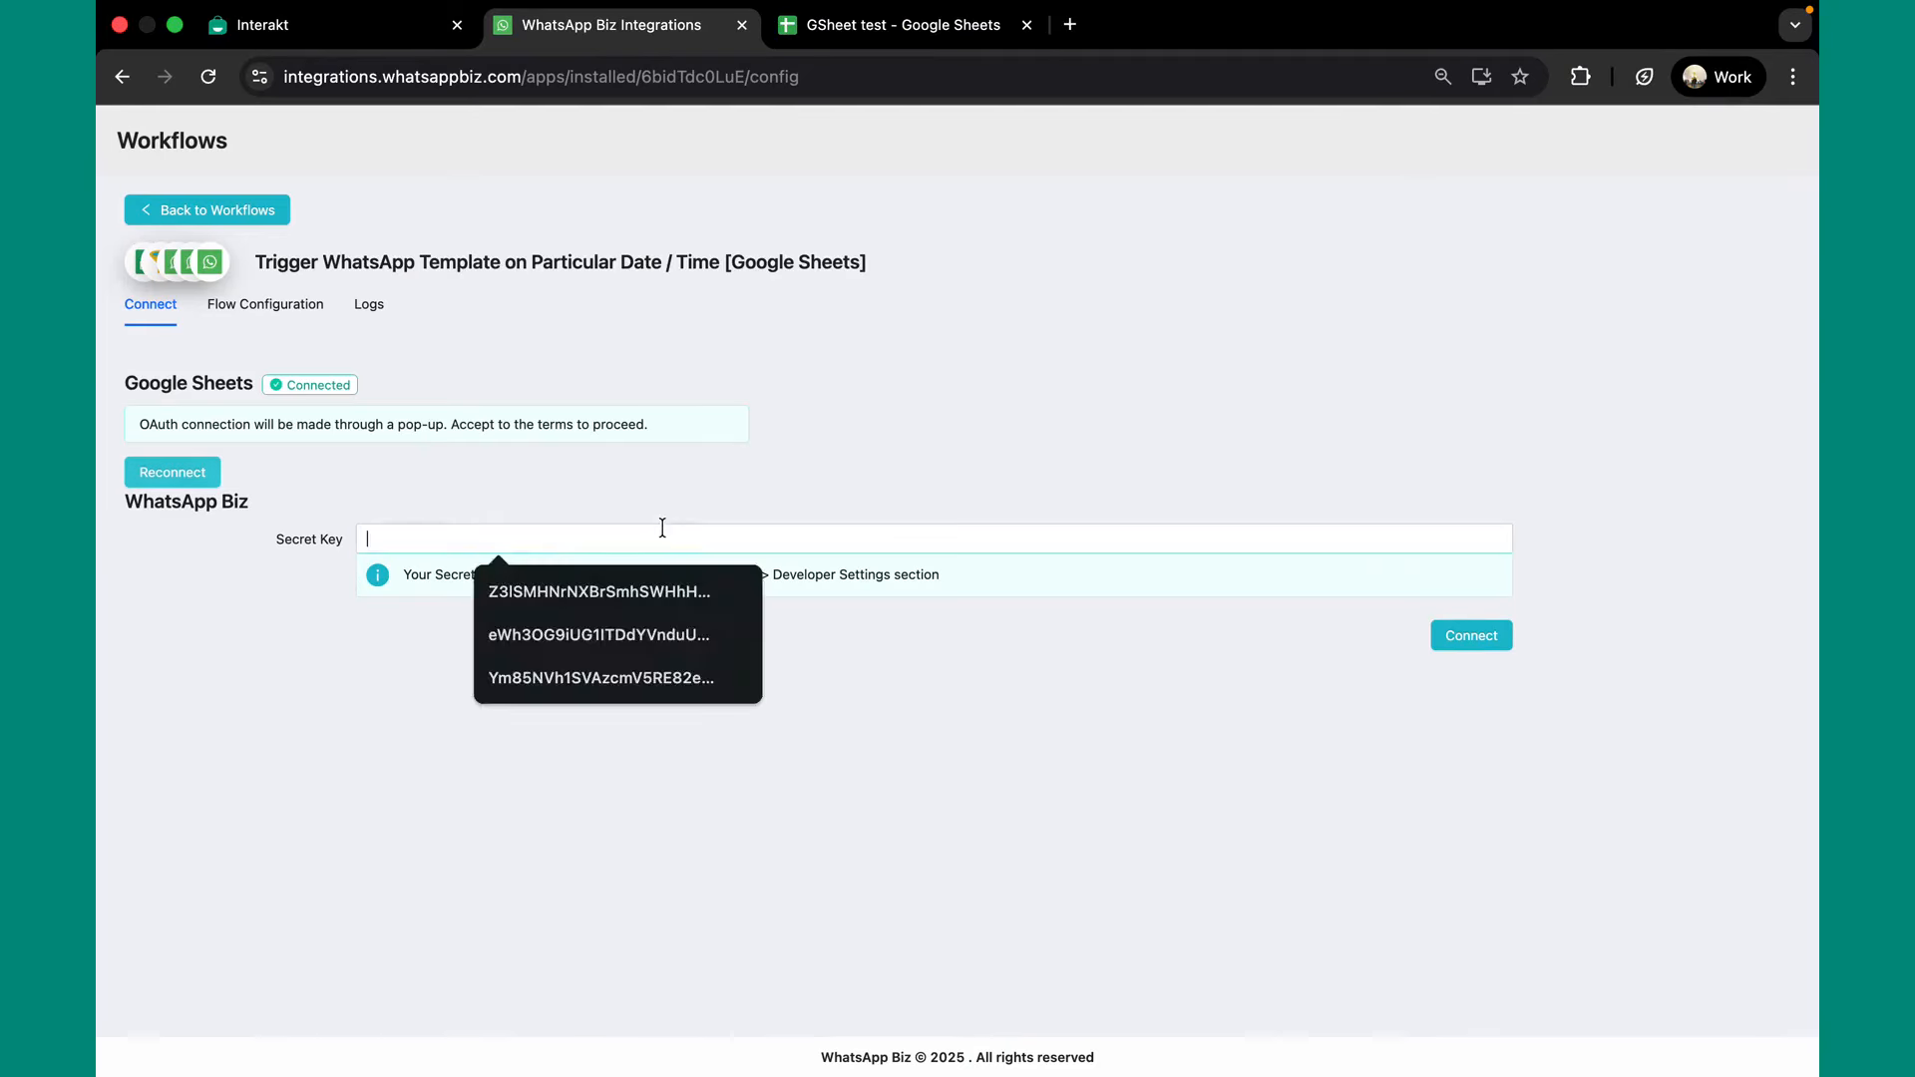
left_click(618, 586)
left_click(1459, 643)
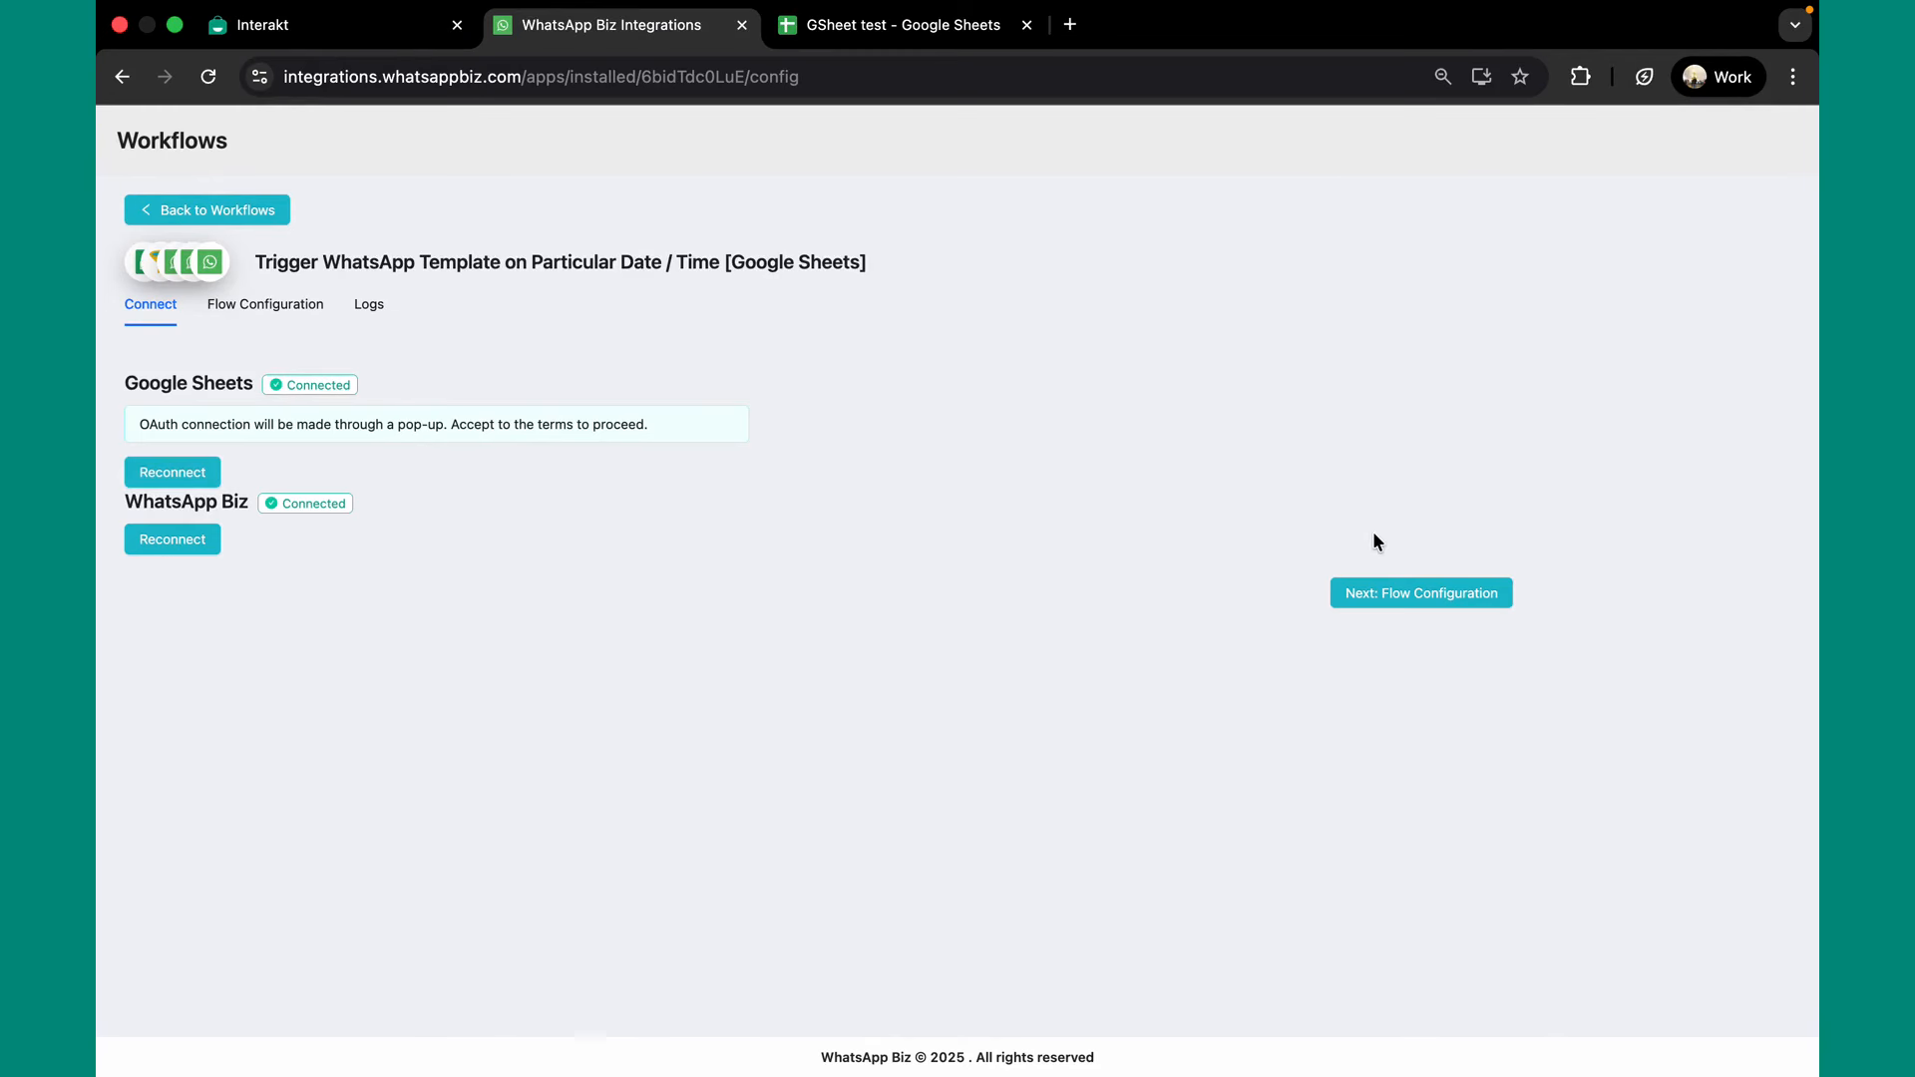
left_click(1434, 598)
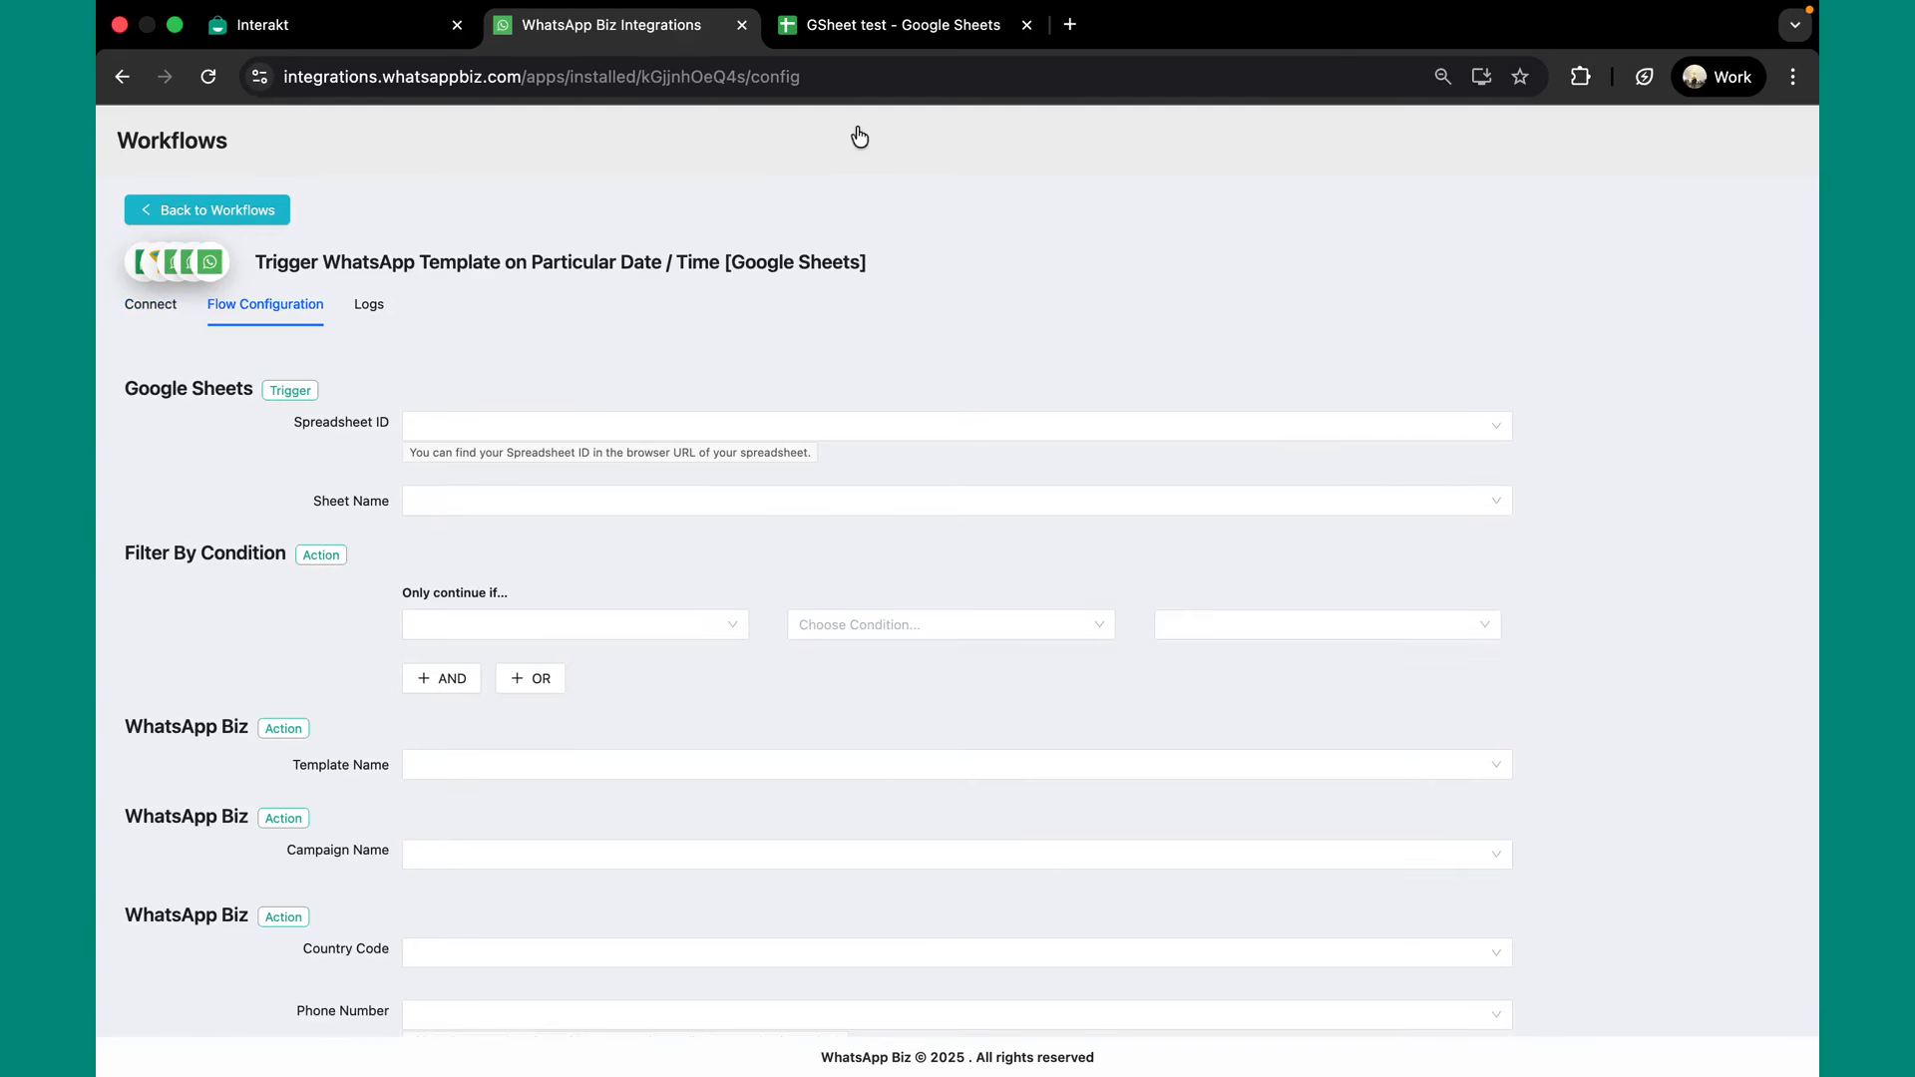
Set the trigger's Spreadsheet ID from the GSheet test URL and Sheet Name to Sheet2, then view the sheet.
left_click(866, 33)
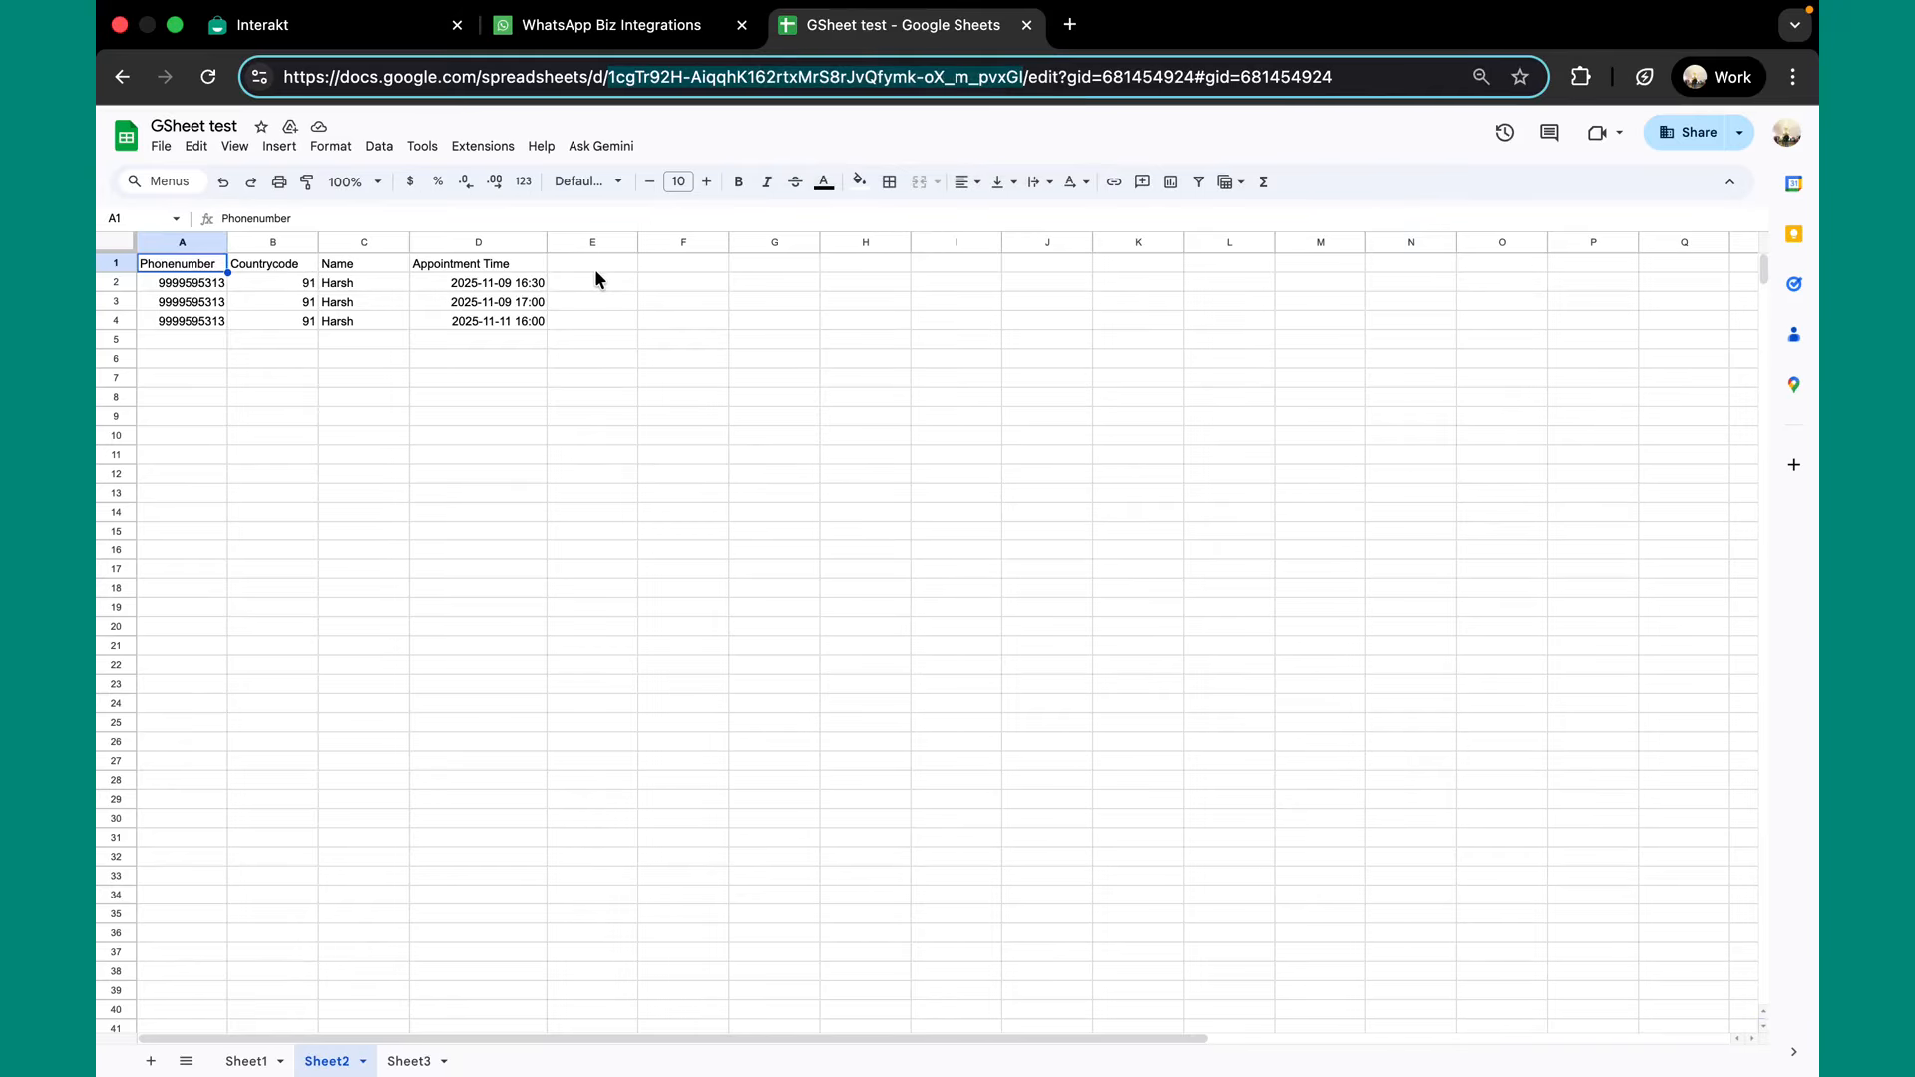
left_click(688, 40)
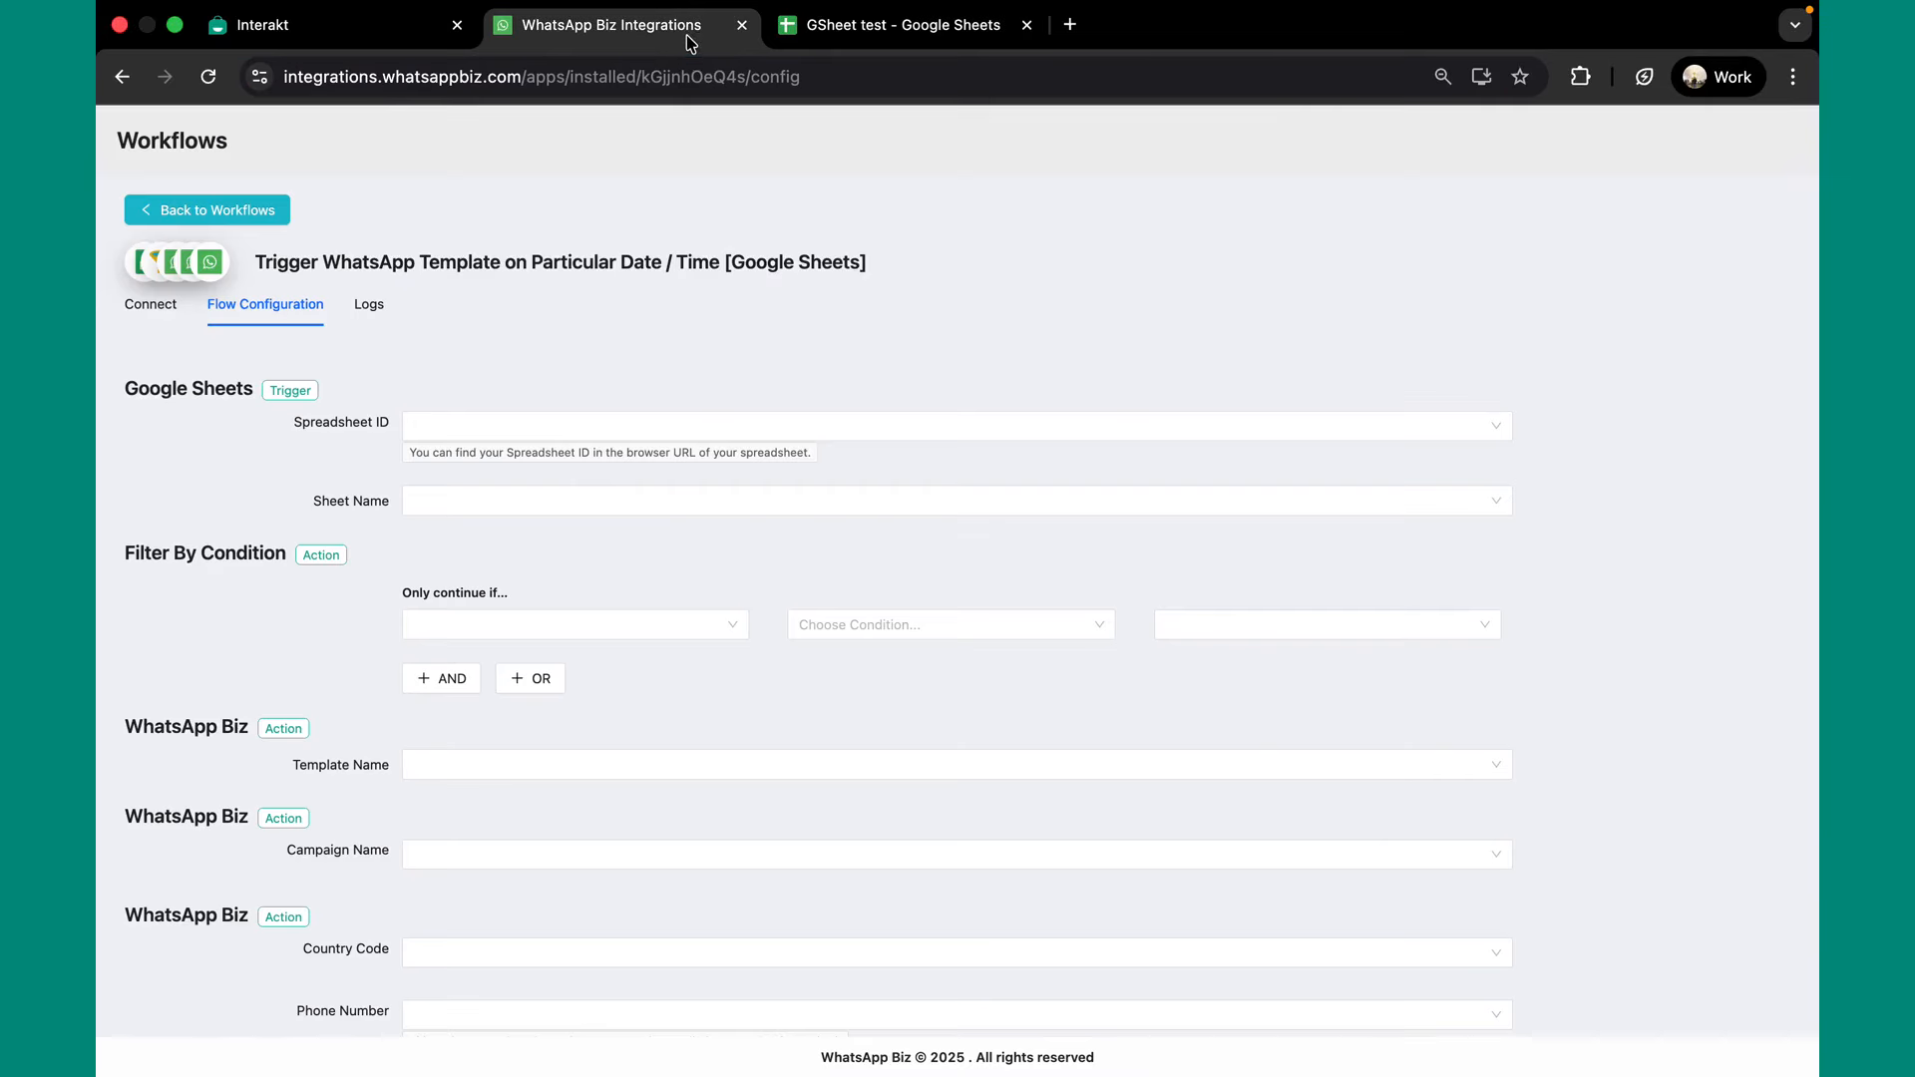
left_click(522, 427)
left_click(543, 469)
left_click(510, 506)
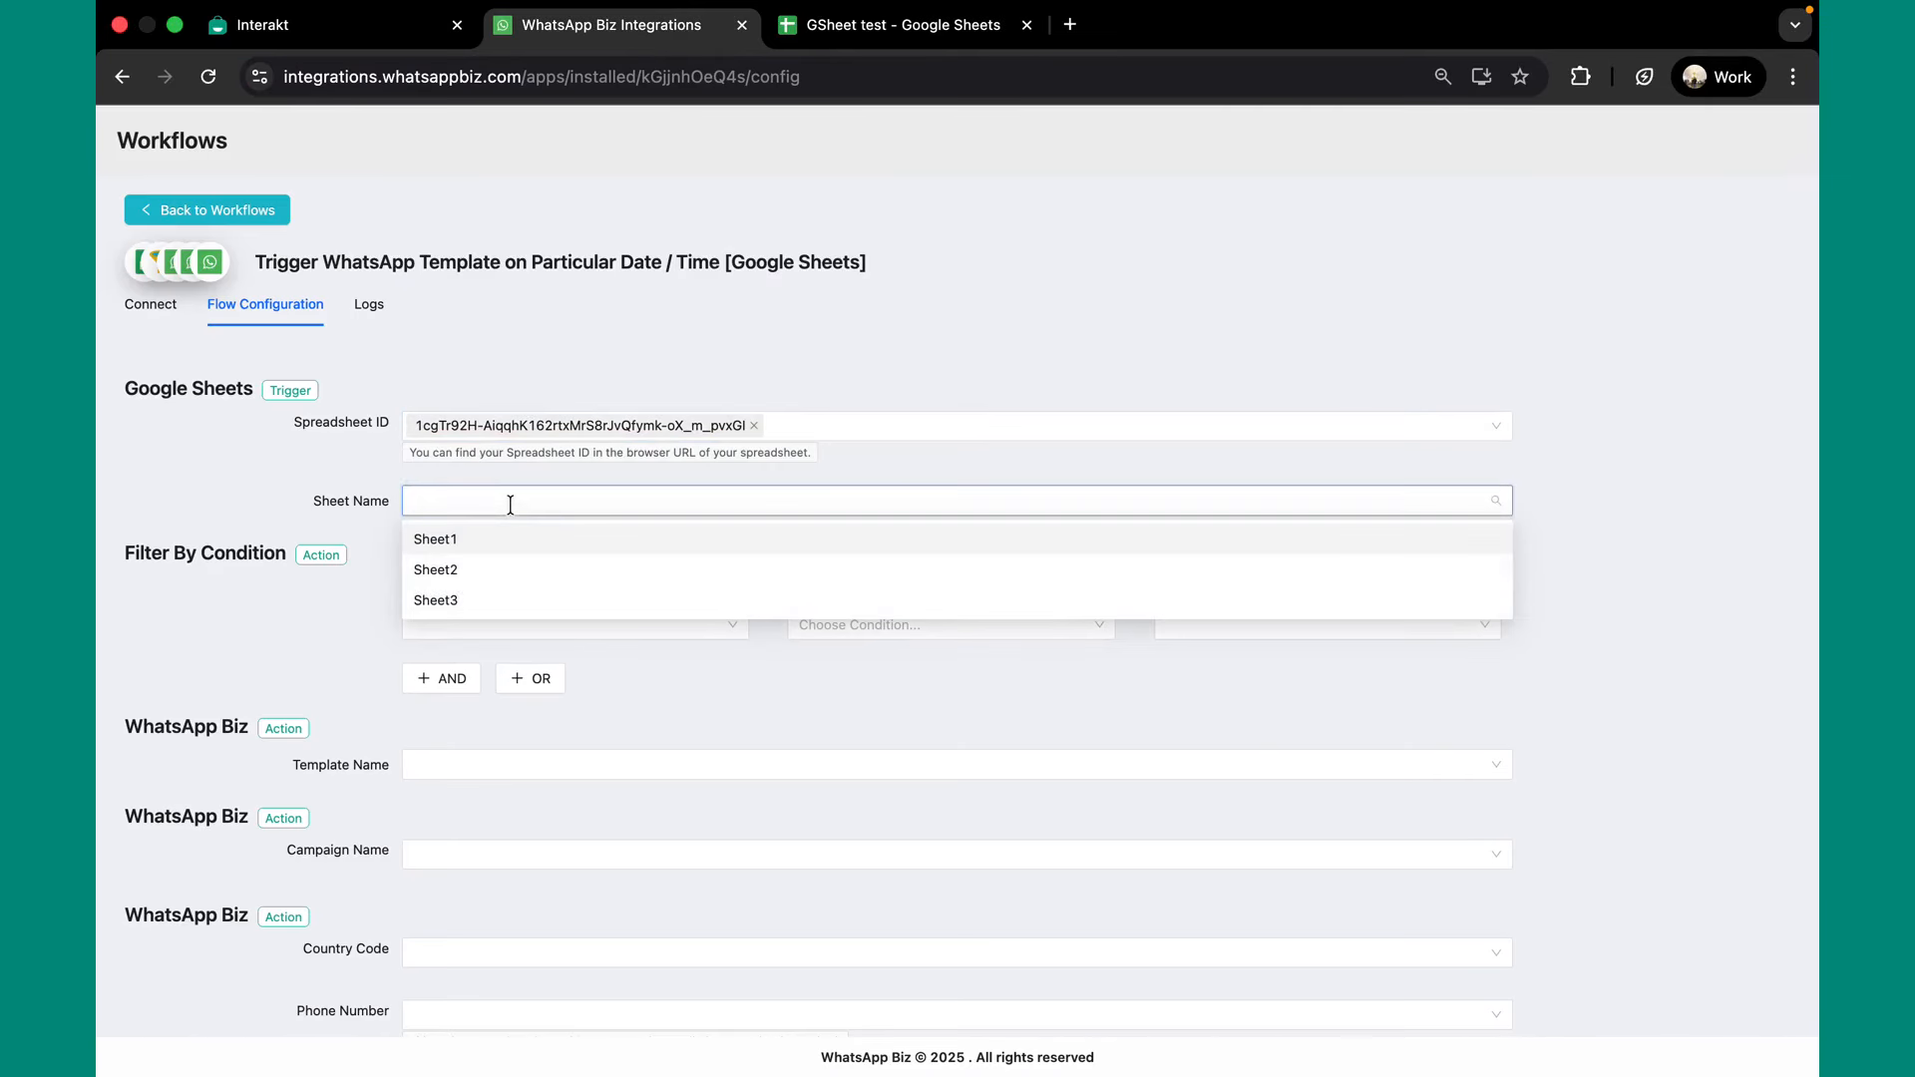
left_click(522, 567)
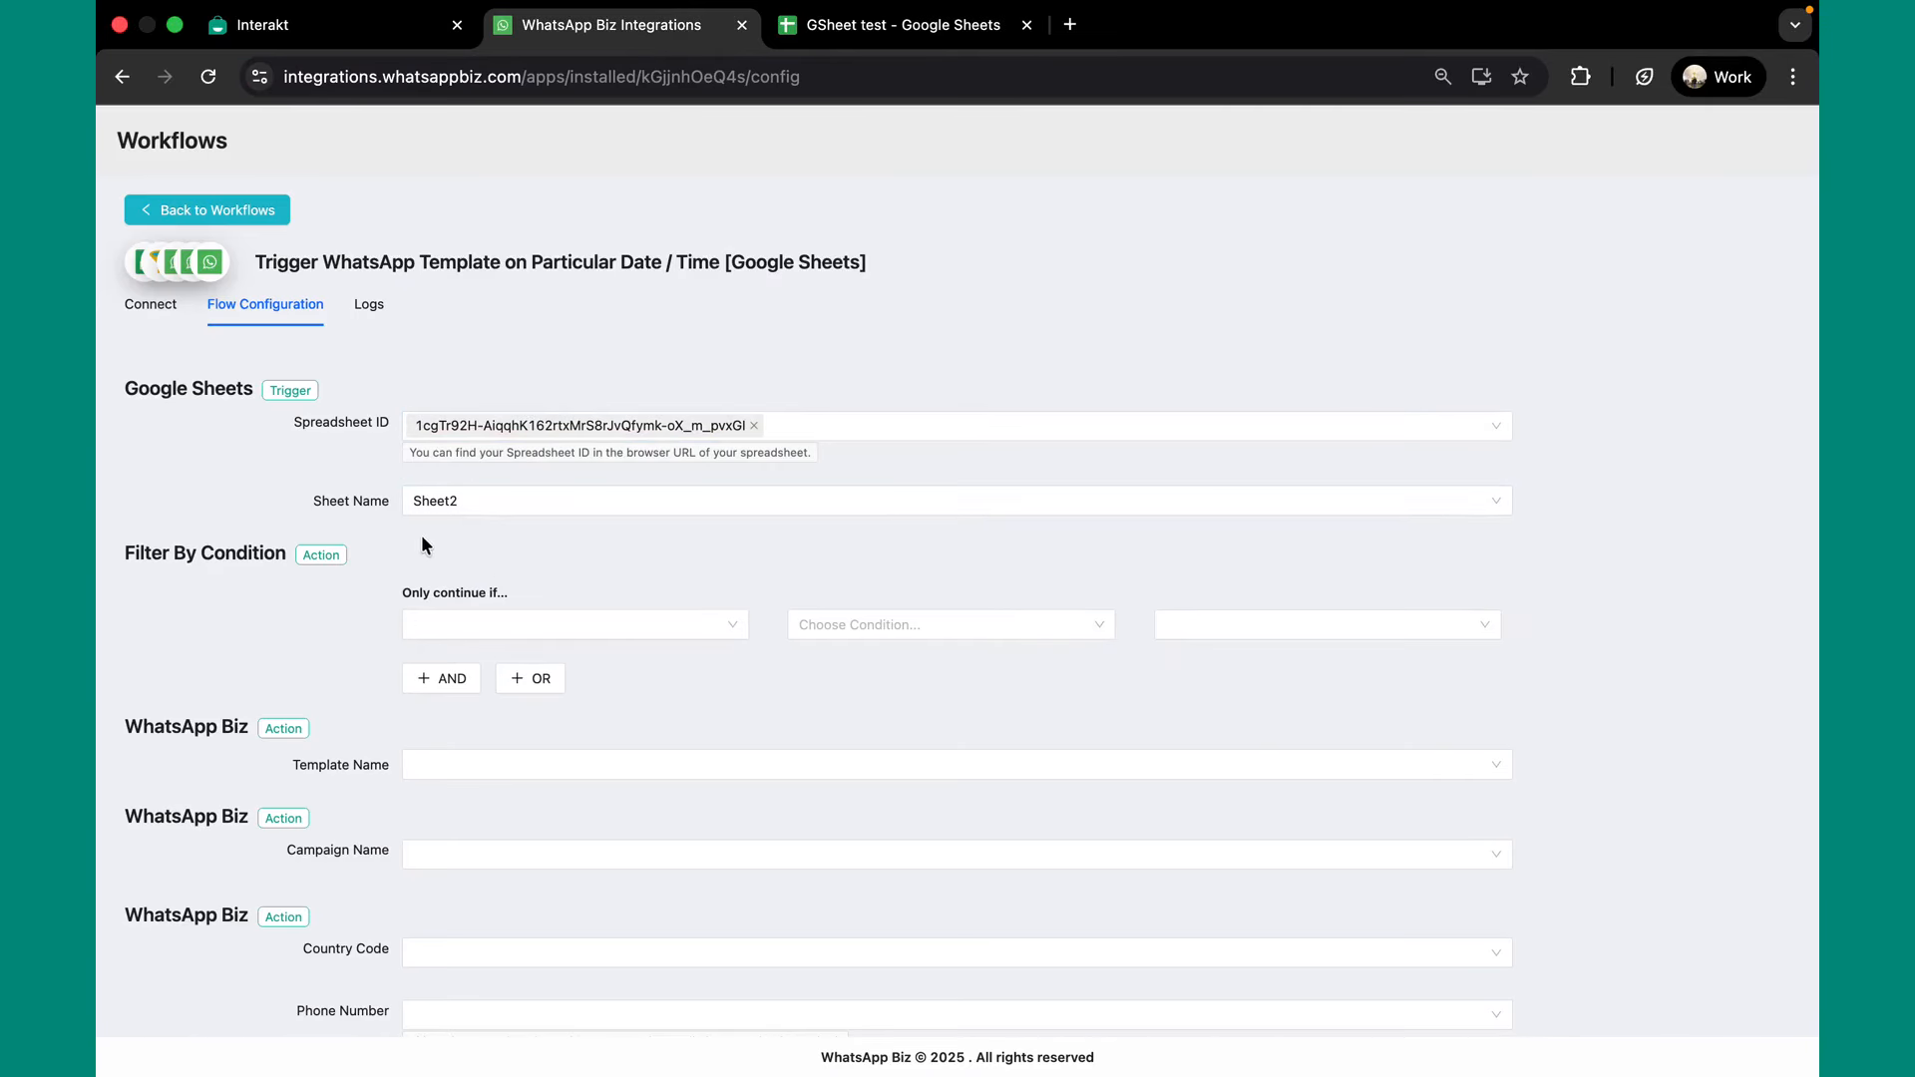
left_click(888, 29)
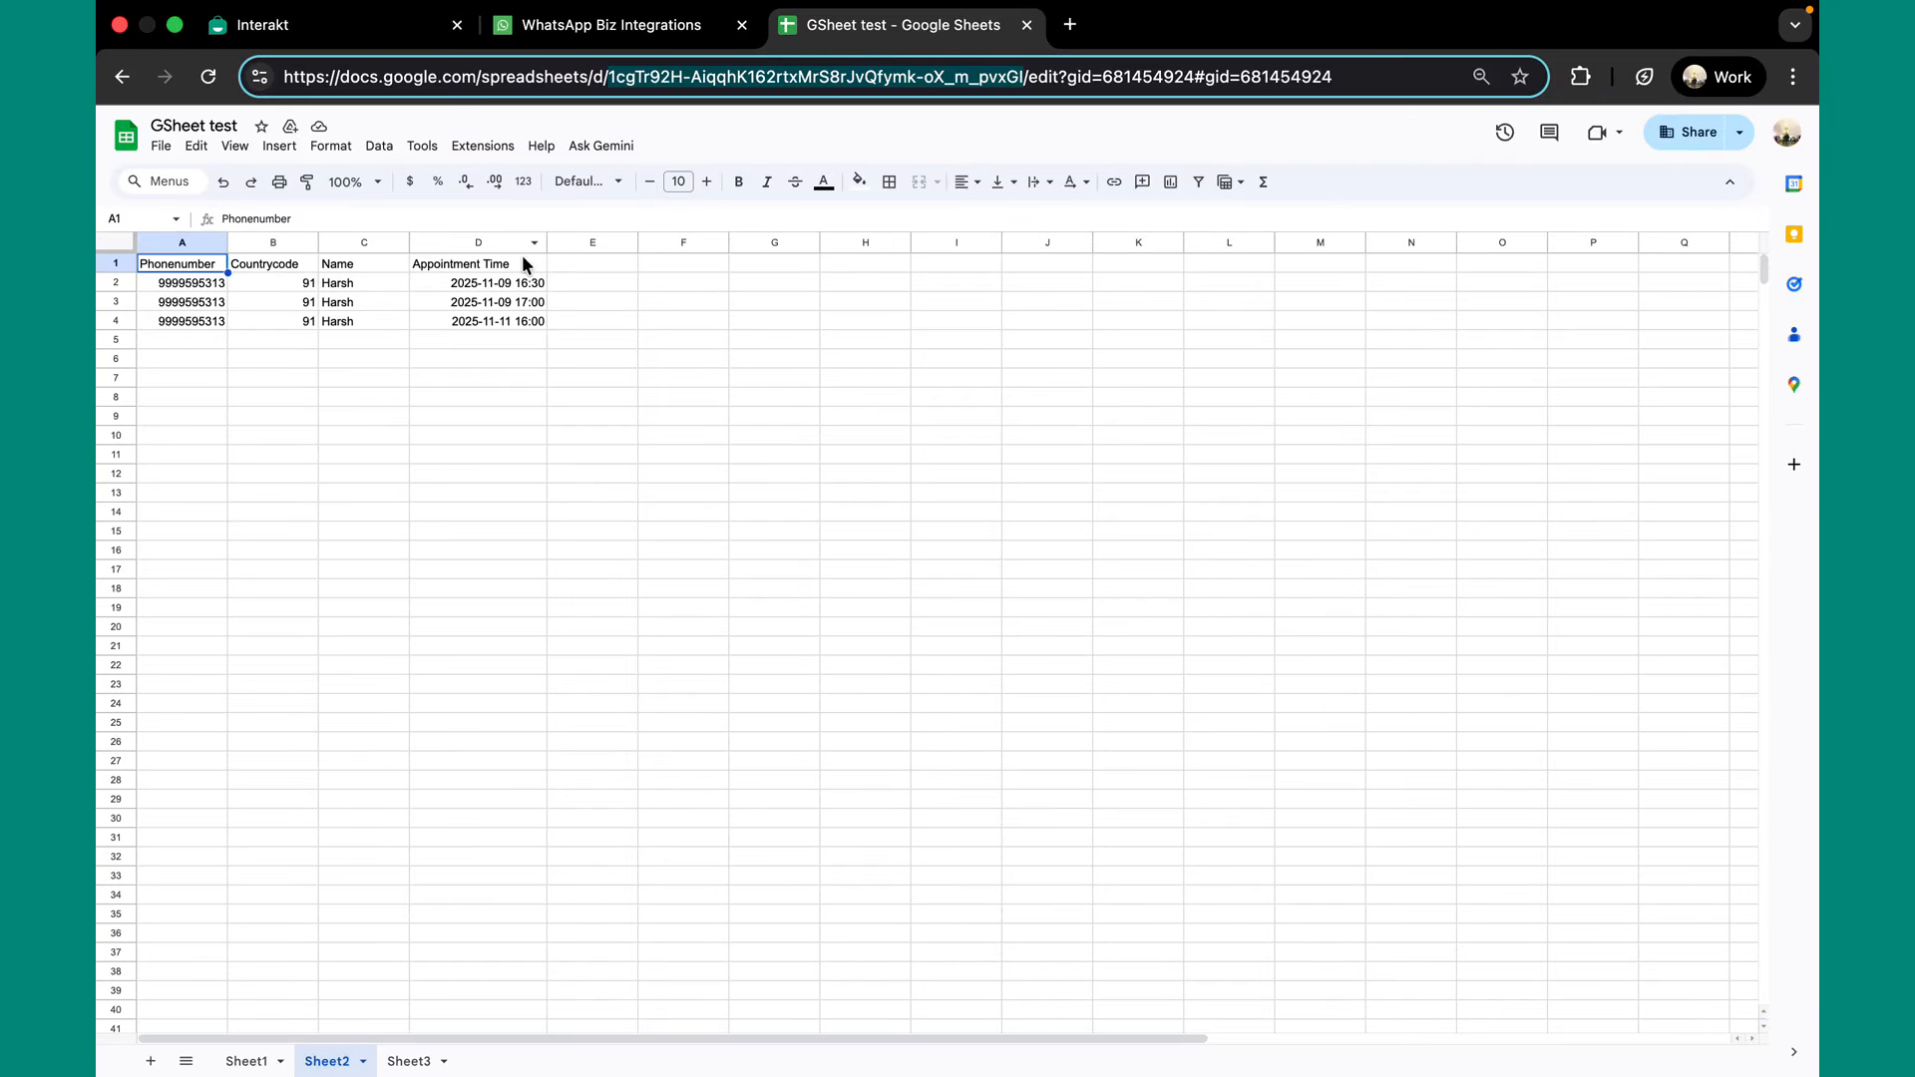
Go back from the GSheet test appointment data to the WhatsApp Biz Integrations tab.
left_click(655, 36)
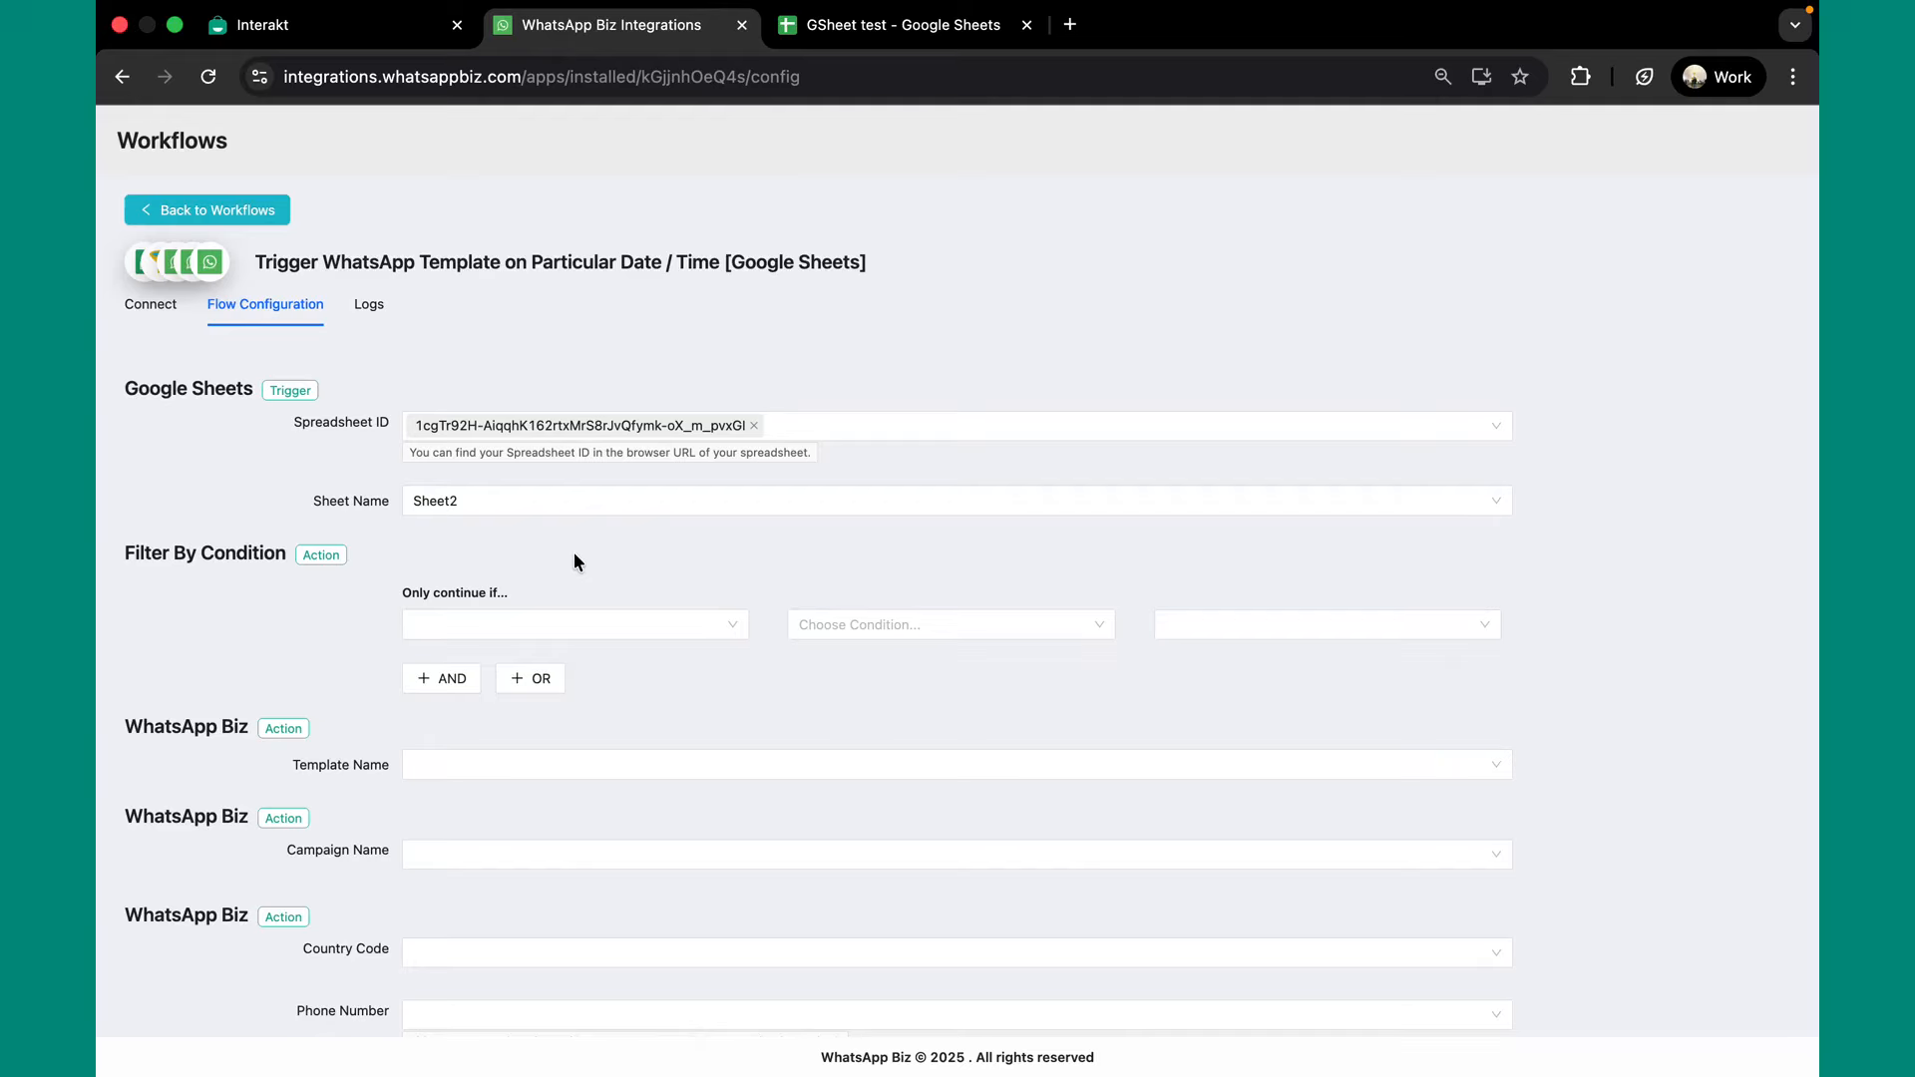
Add a filter: Appointment Time Is Equal To Current Date With Future Minutes By 10.
left_click(522, 623)
left_click(576, 786)
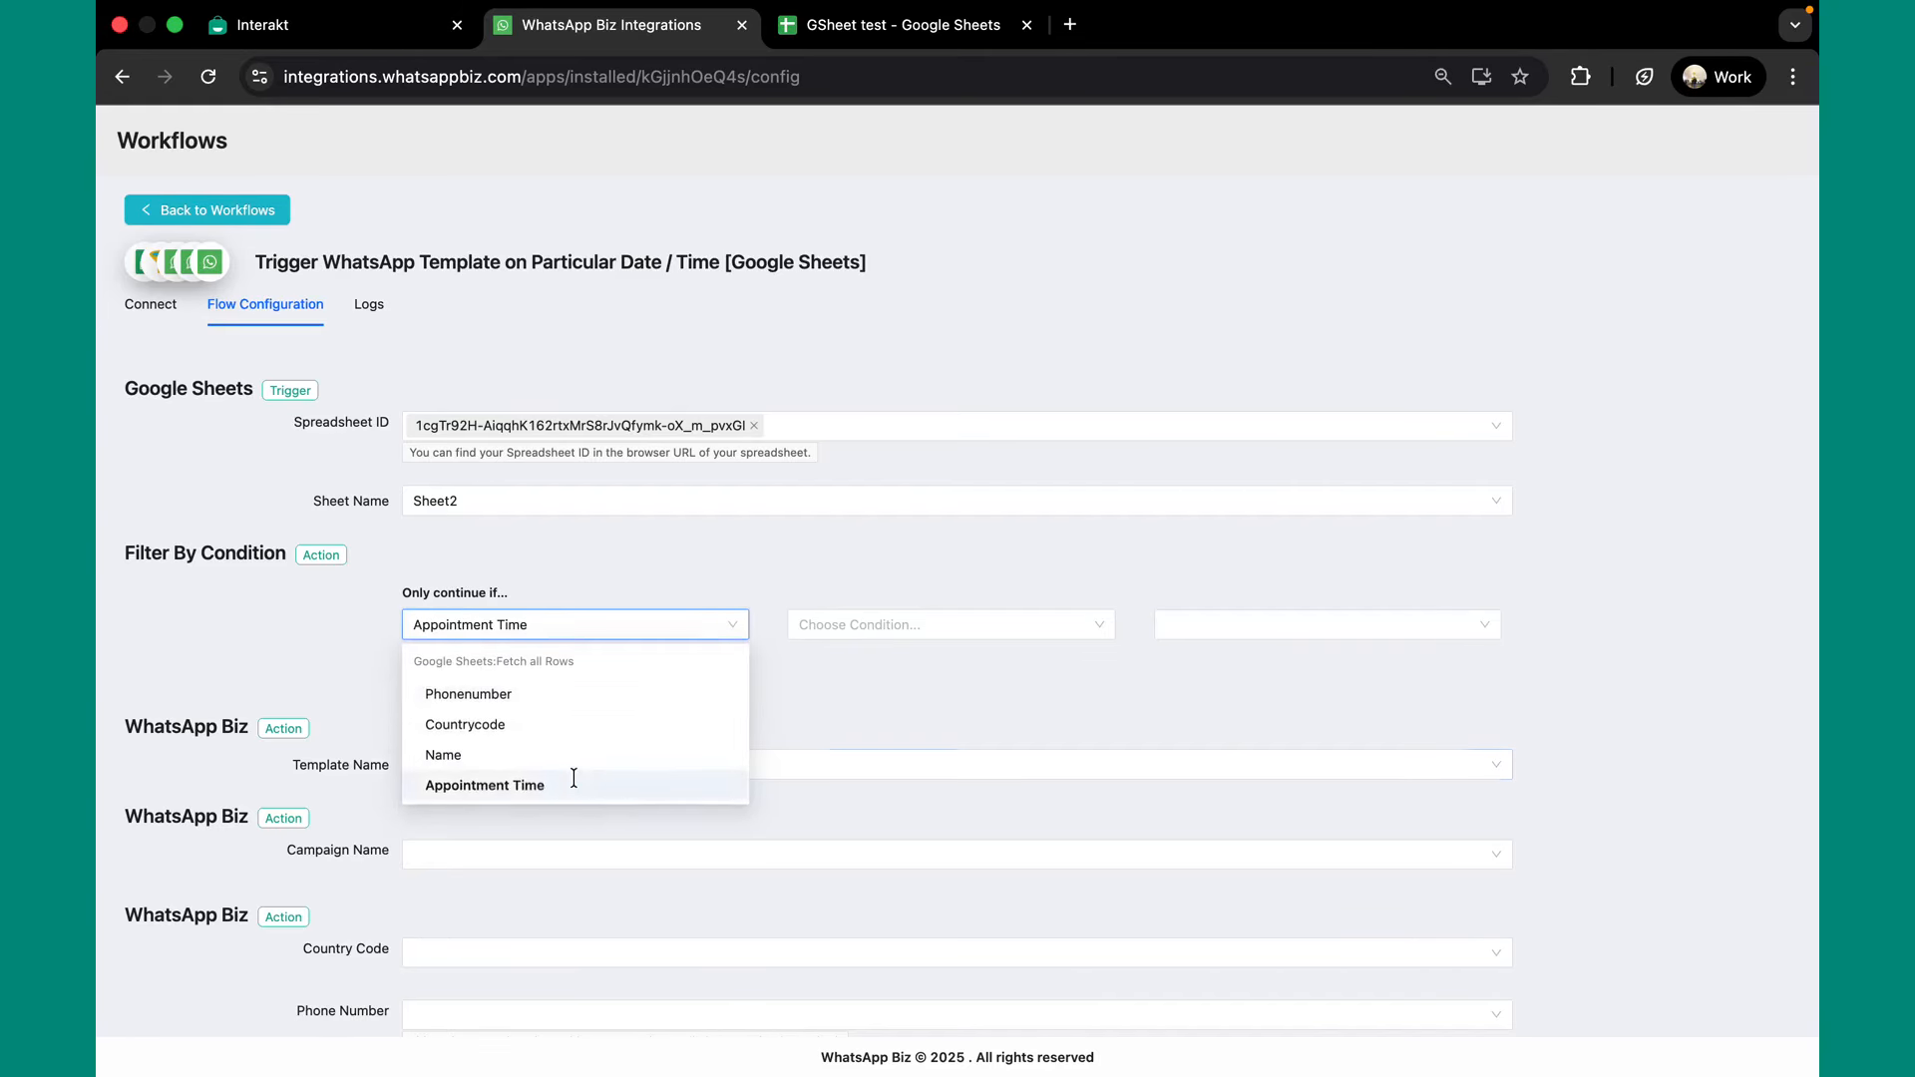
left_click(842, 623)
scroll(938, 801, "down", 1)
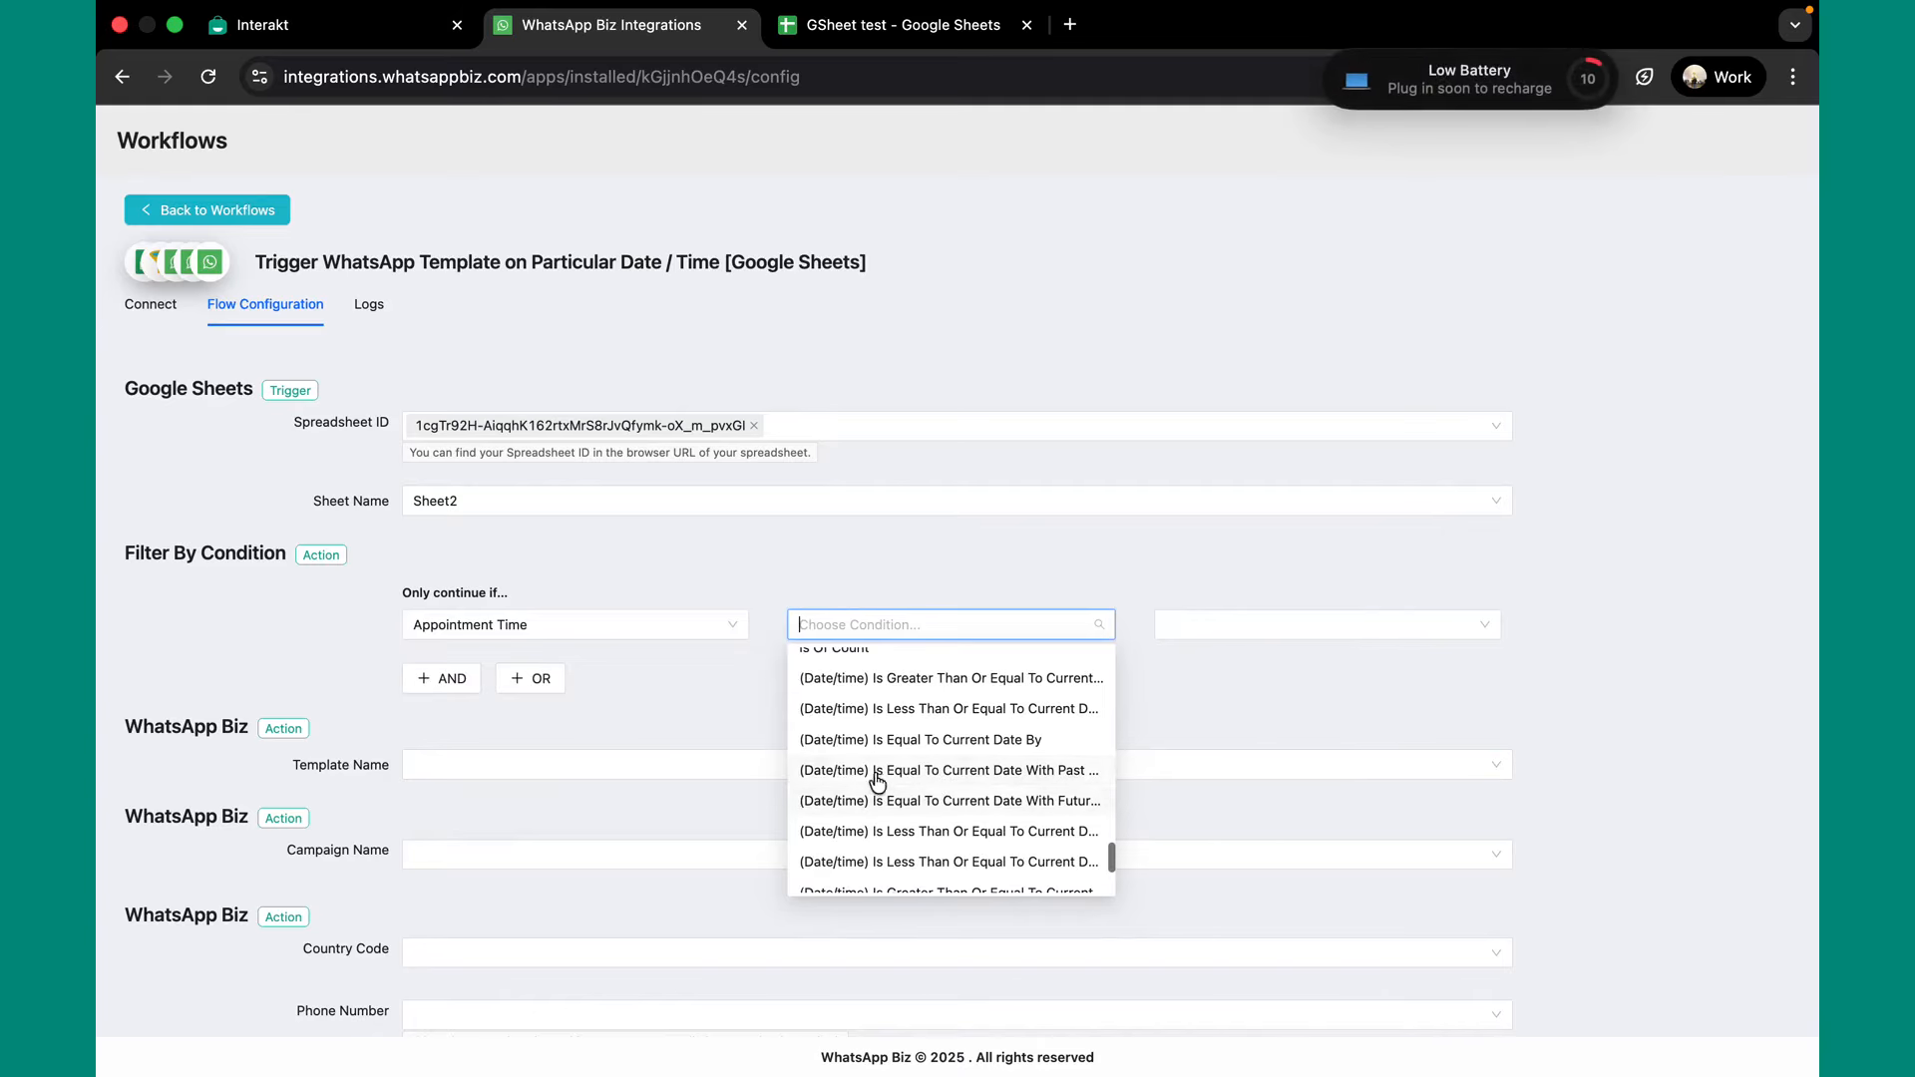
left_click(1089, 806)
left_click(1206, 628)
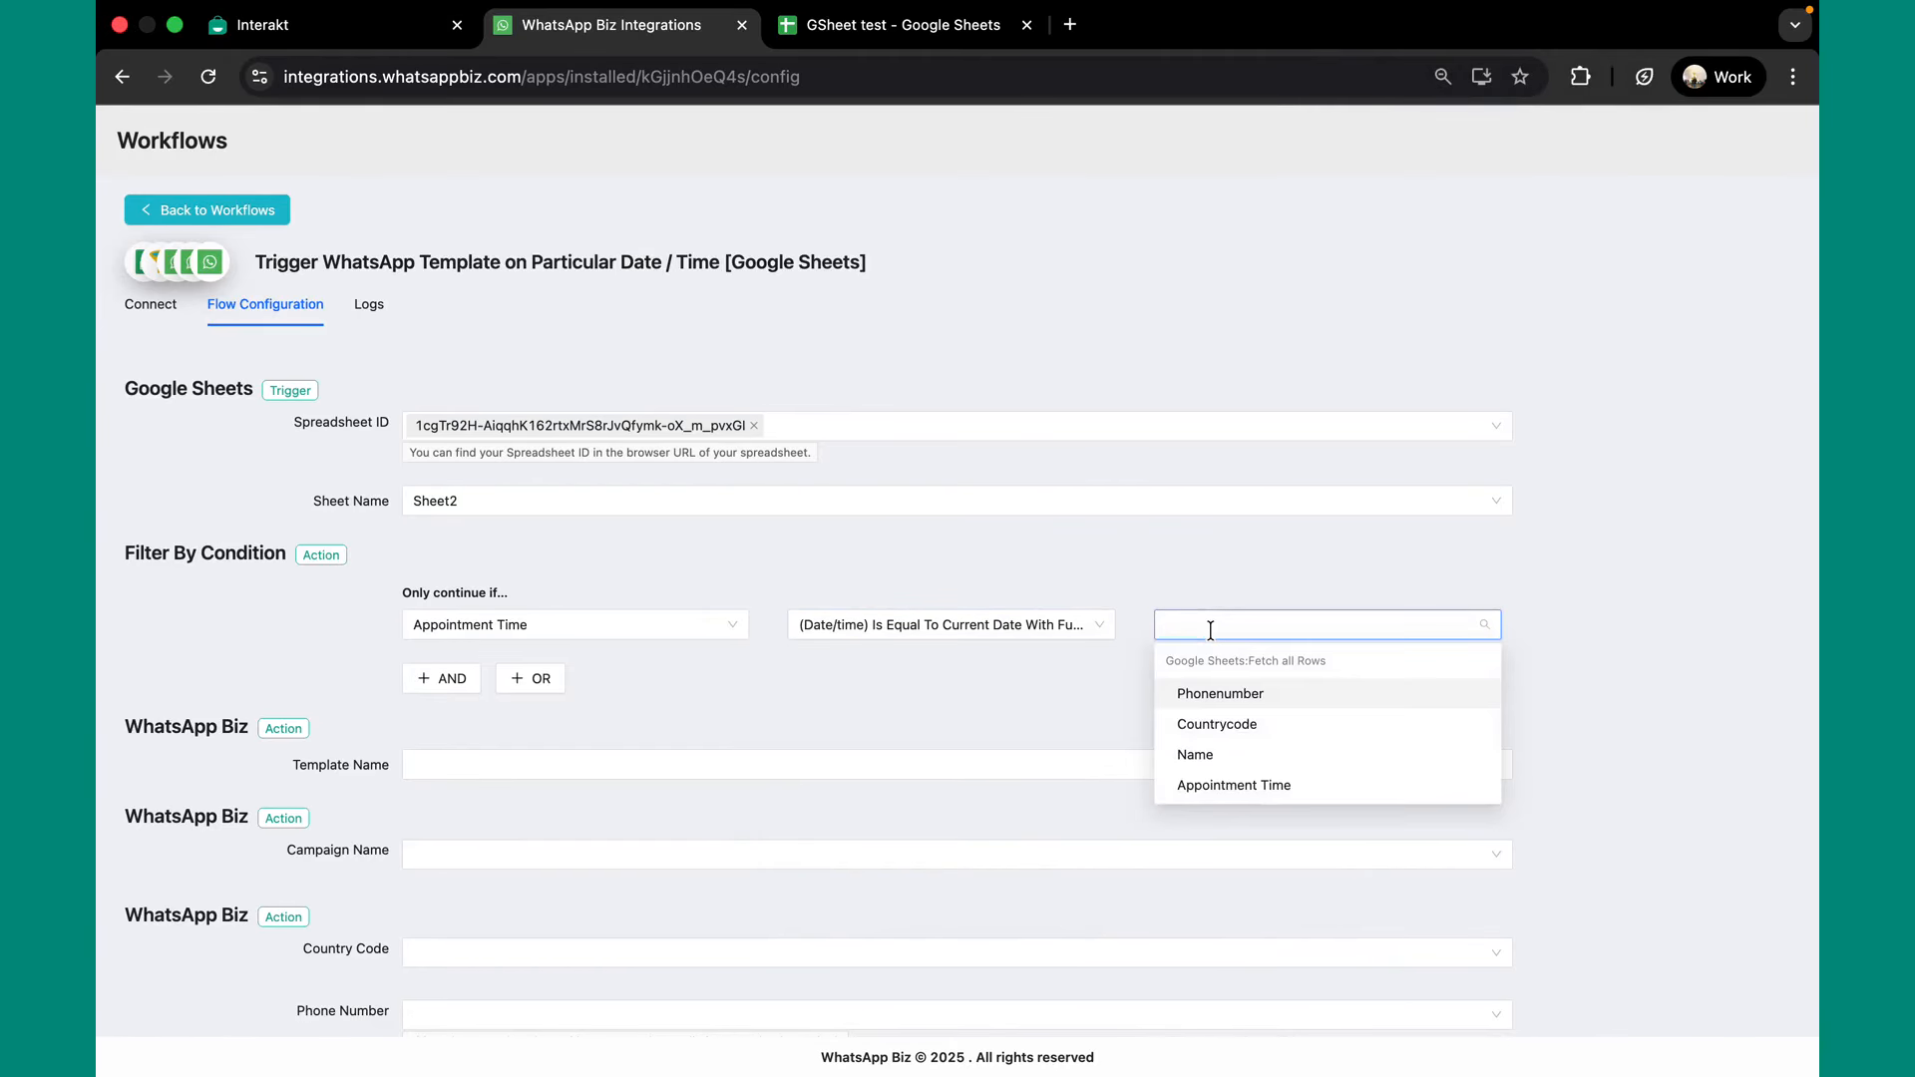
type("10")
left_click(1197, 662)
left_click(1011, 663)
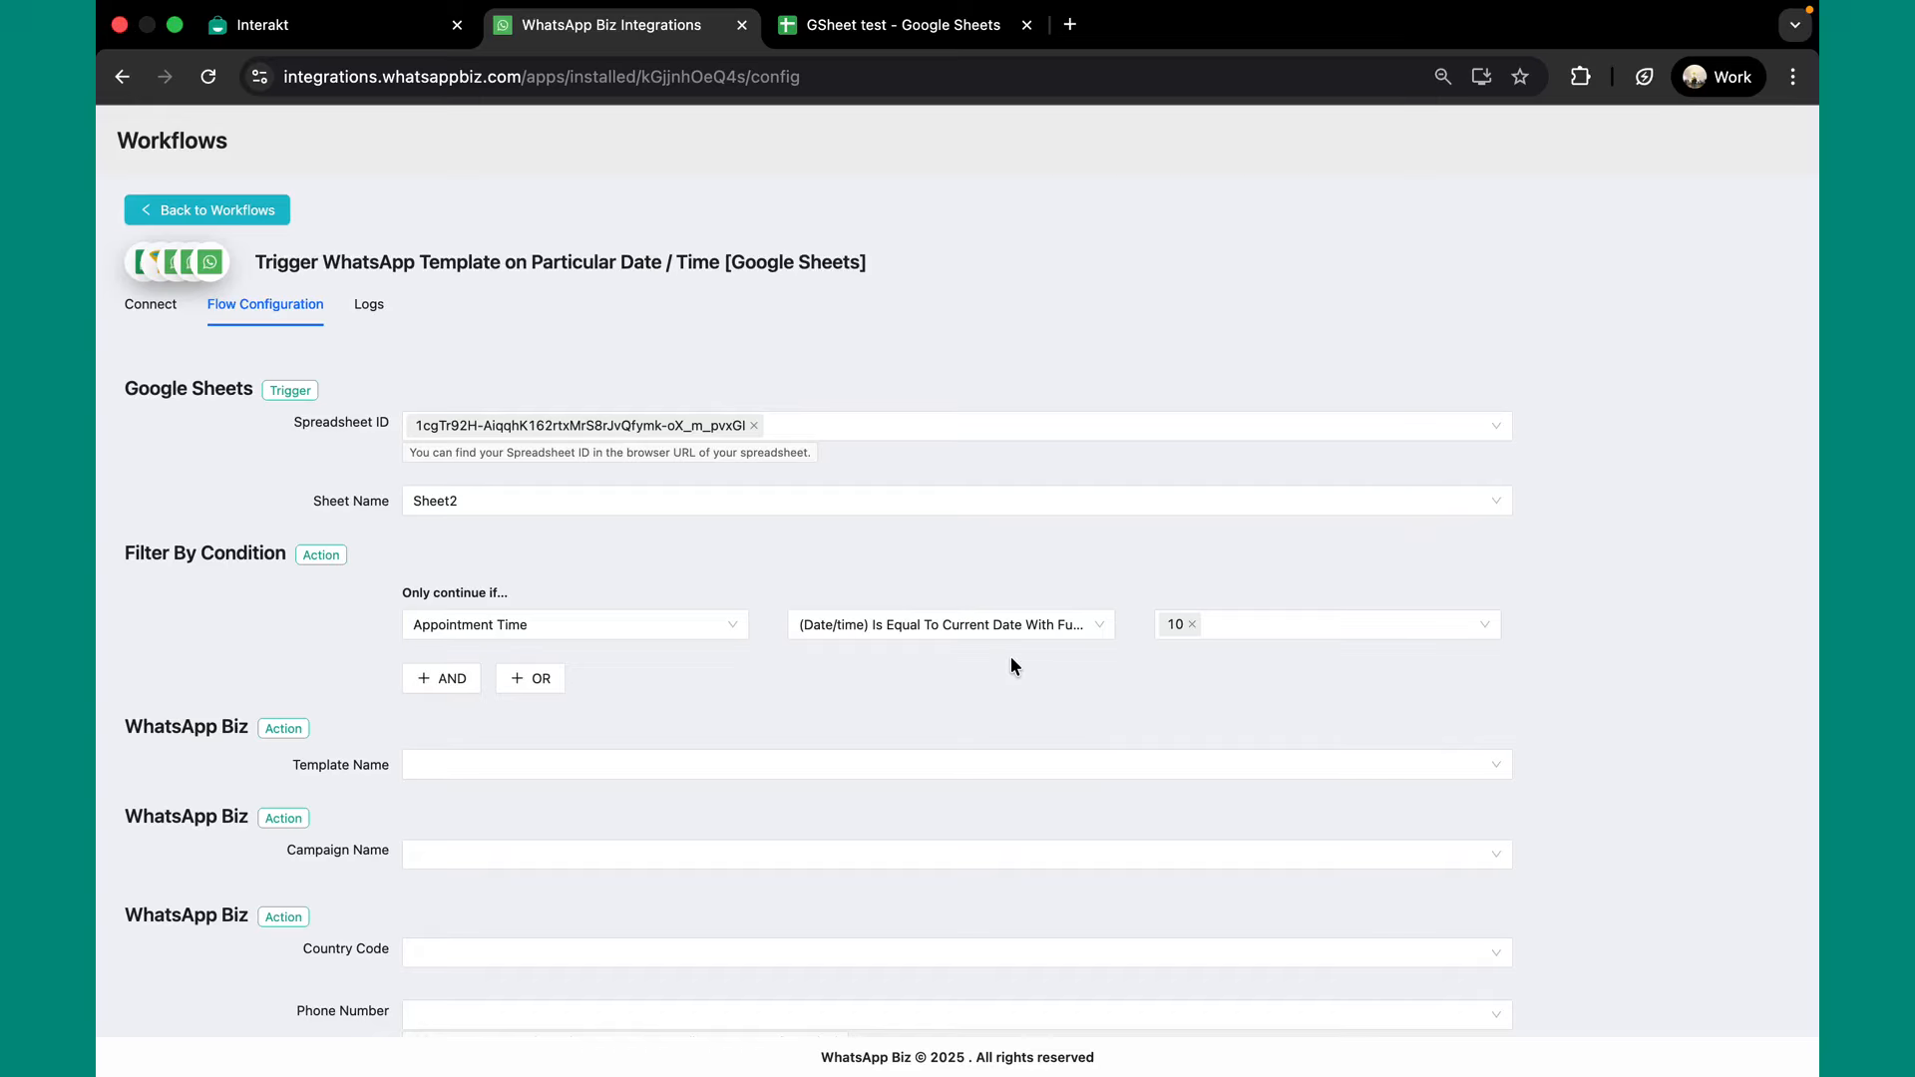
Keep the existing filter condition and select 'appointment test' as the Template Name.
left_click(1007, 631)
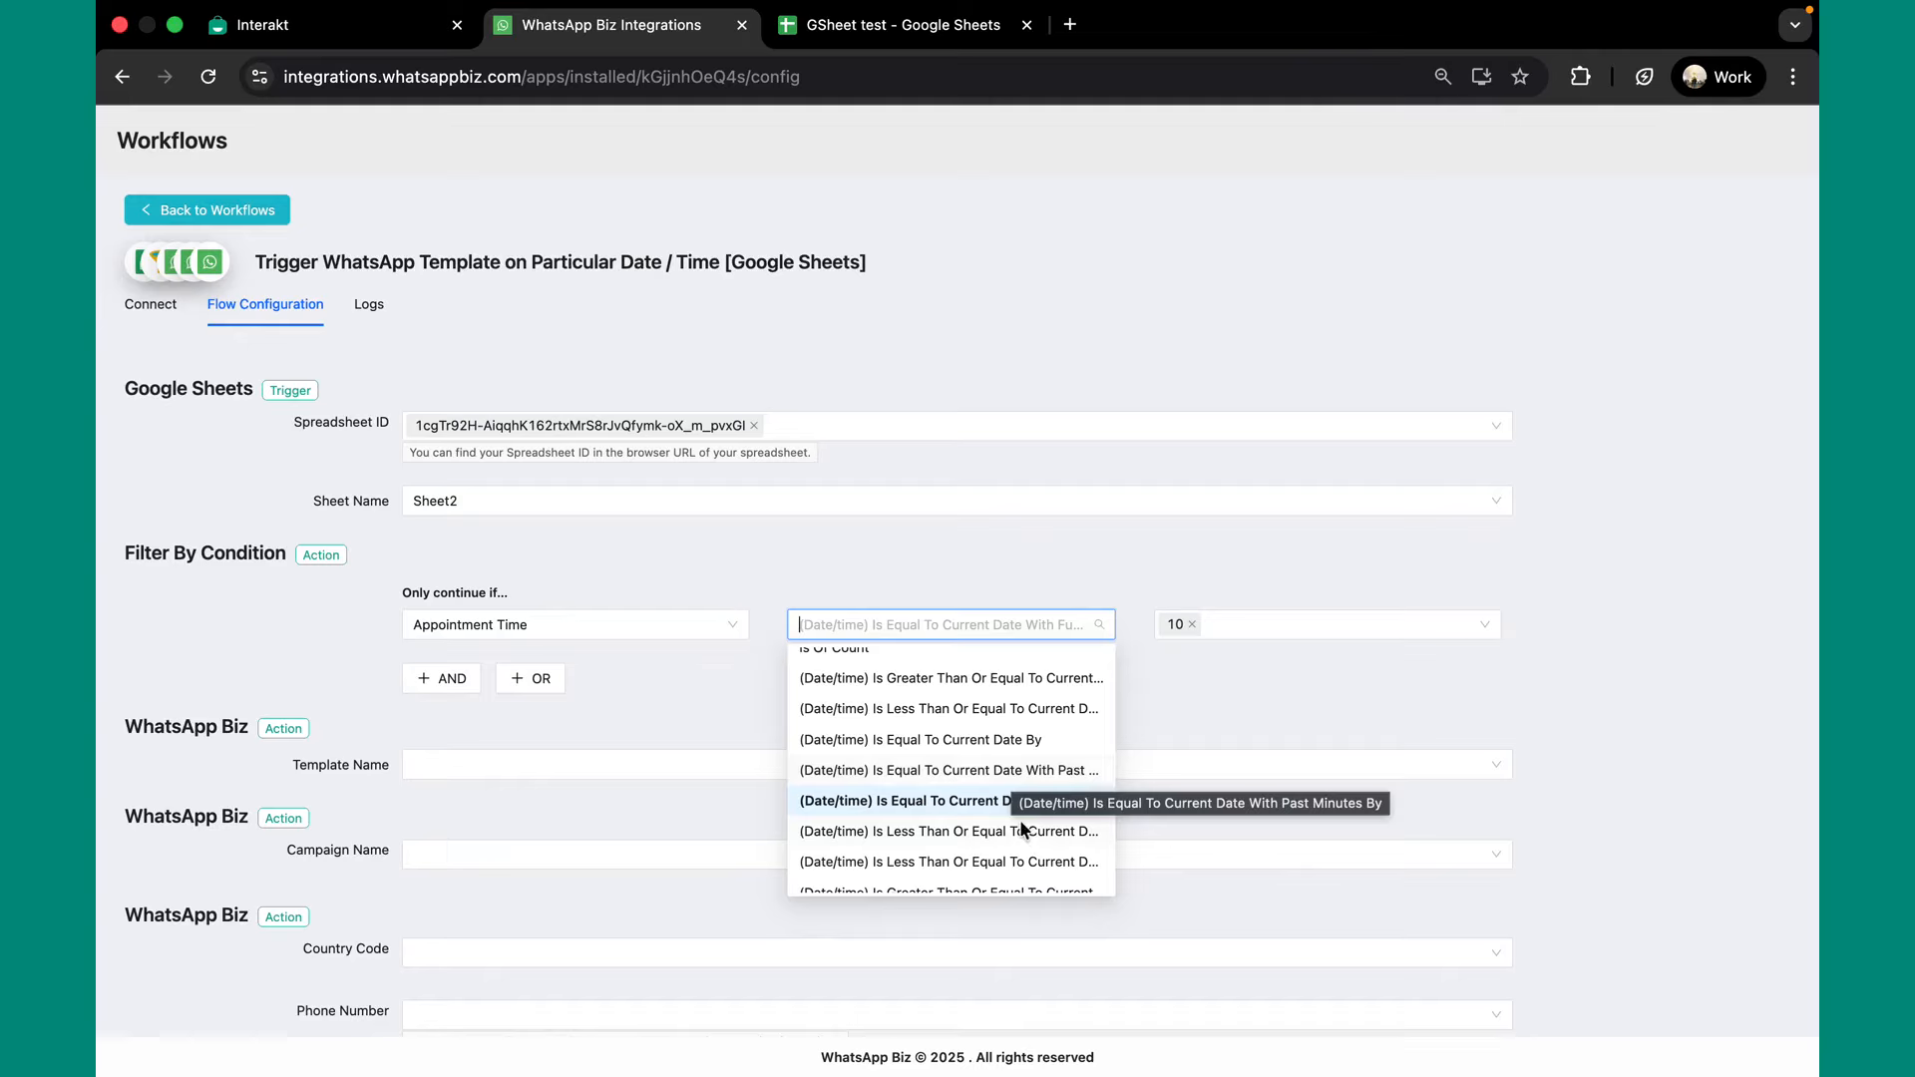
left_click(1217, 688)
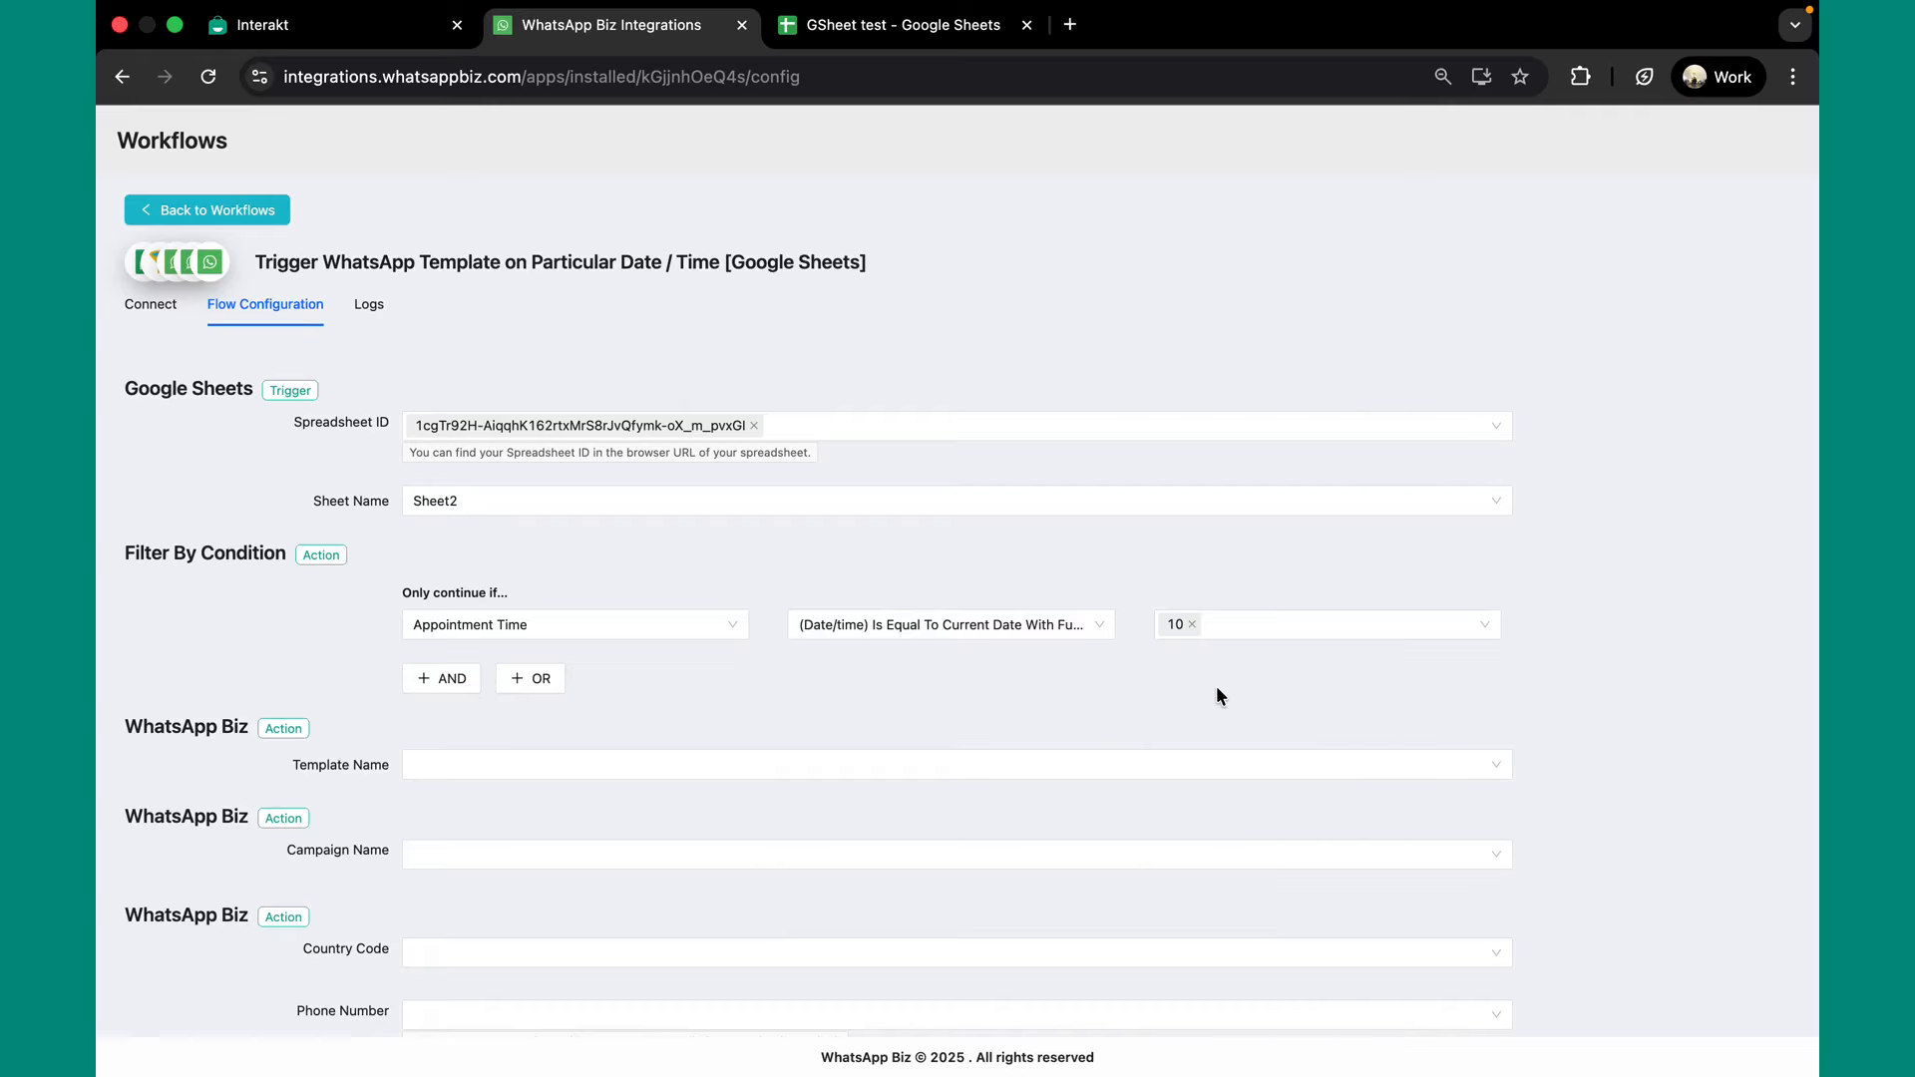
left_click(620, 763)
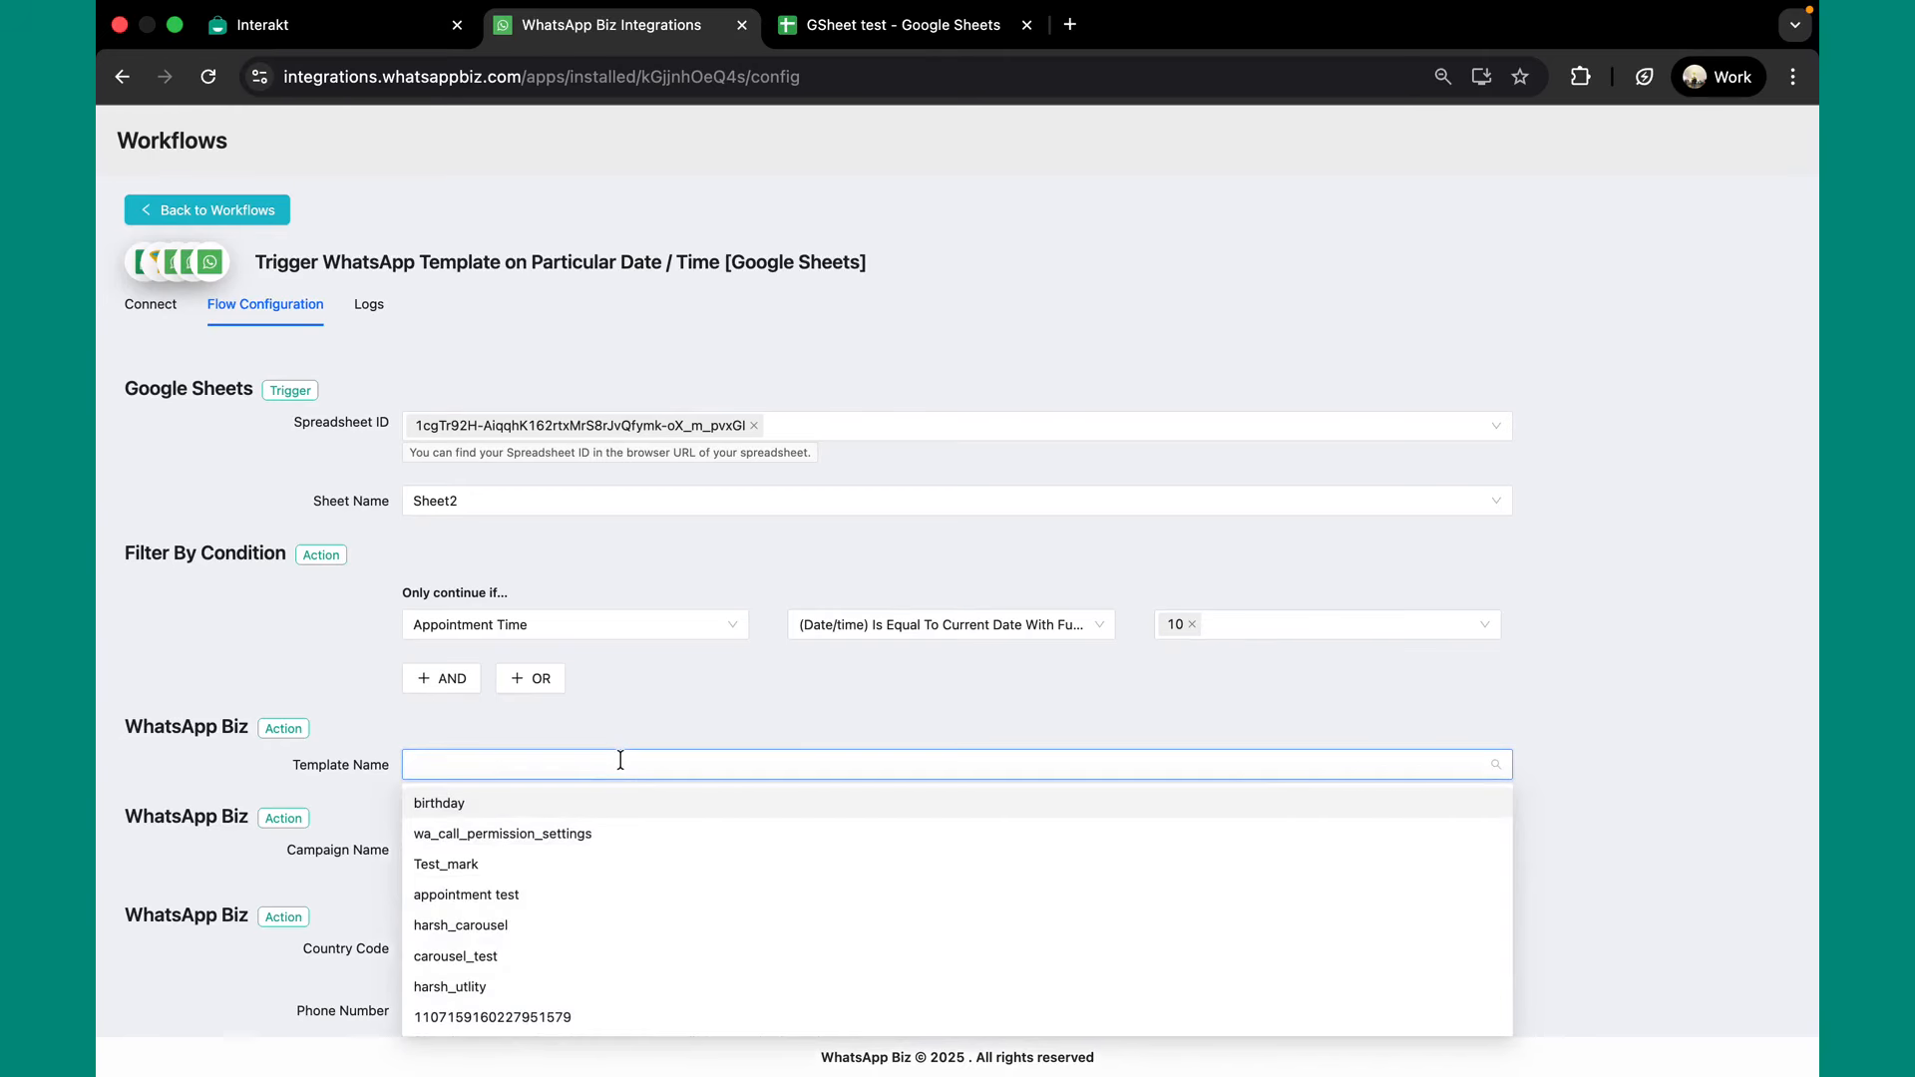
left_click(583, 897)
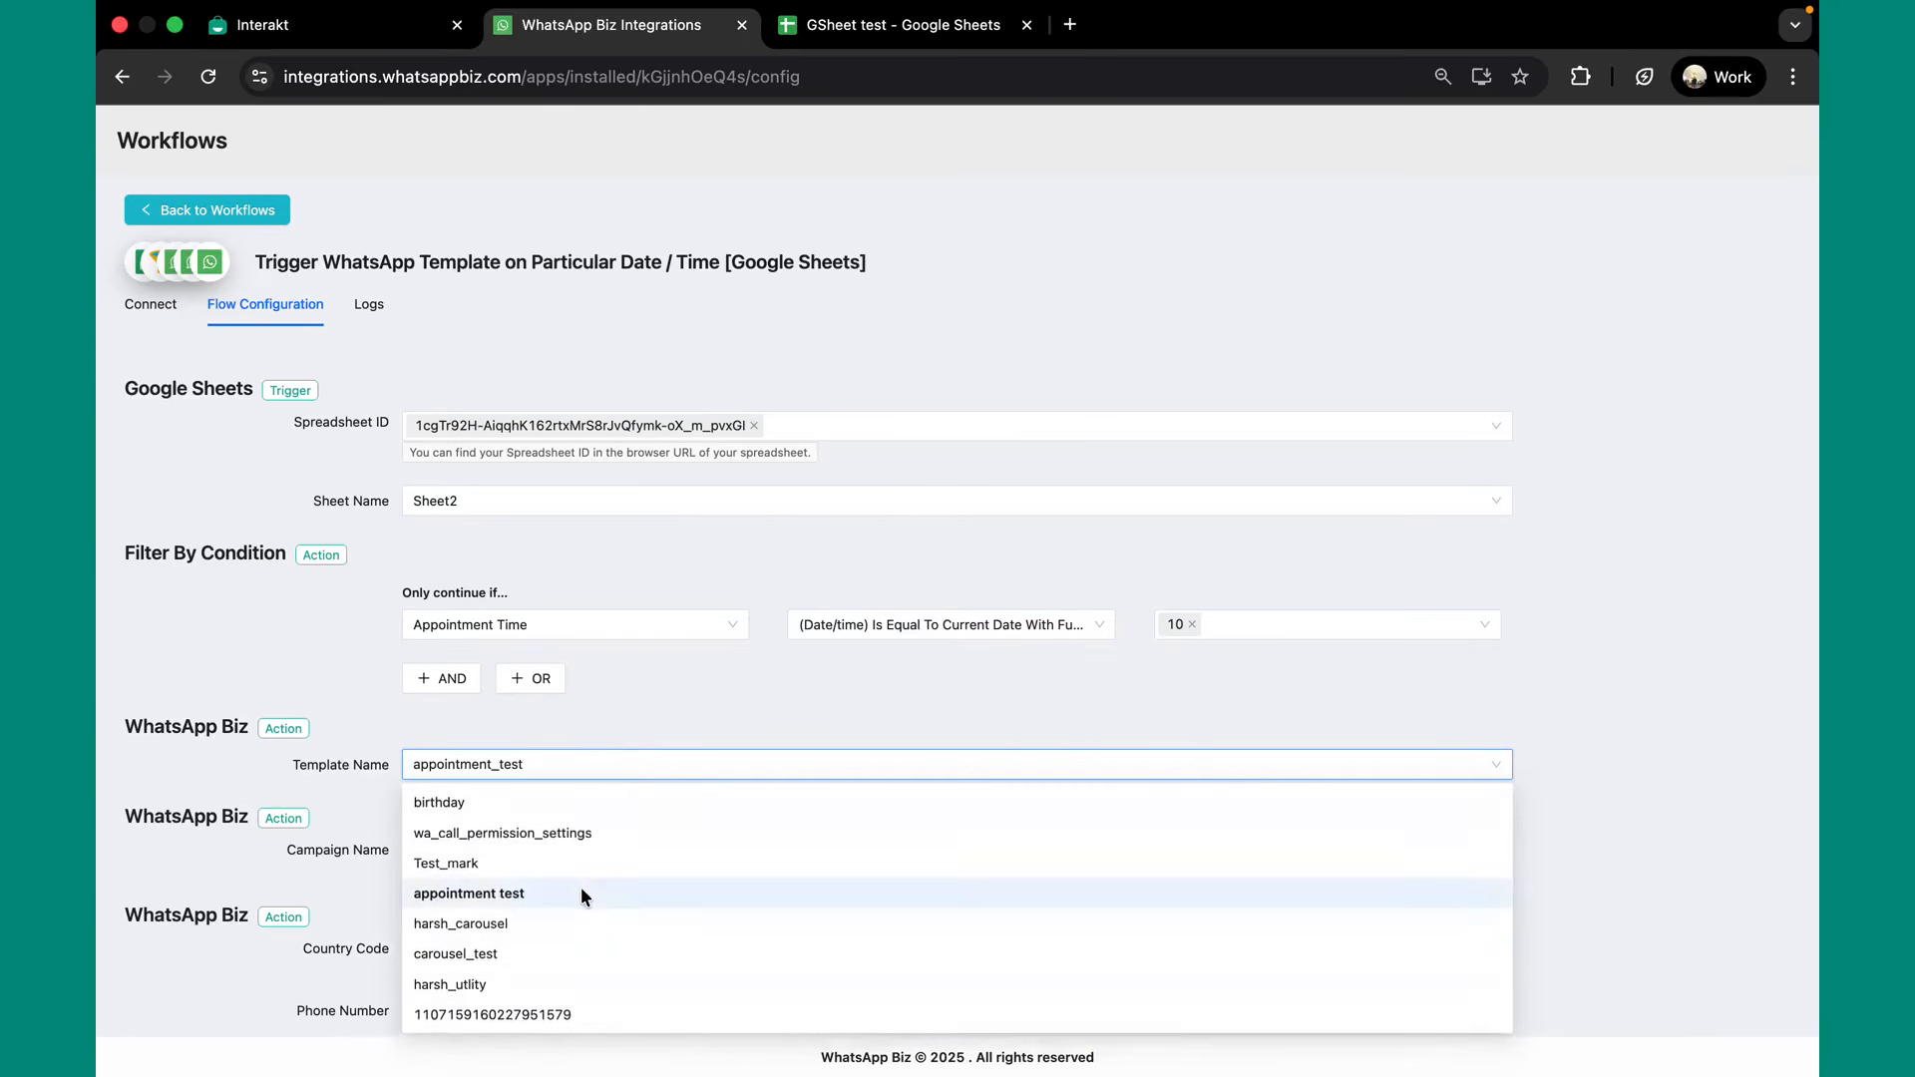
left_click(643, 710)
scroll(642, 711, "down", 5)
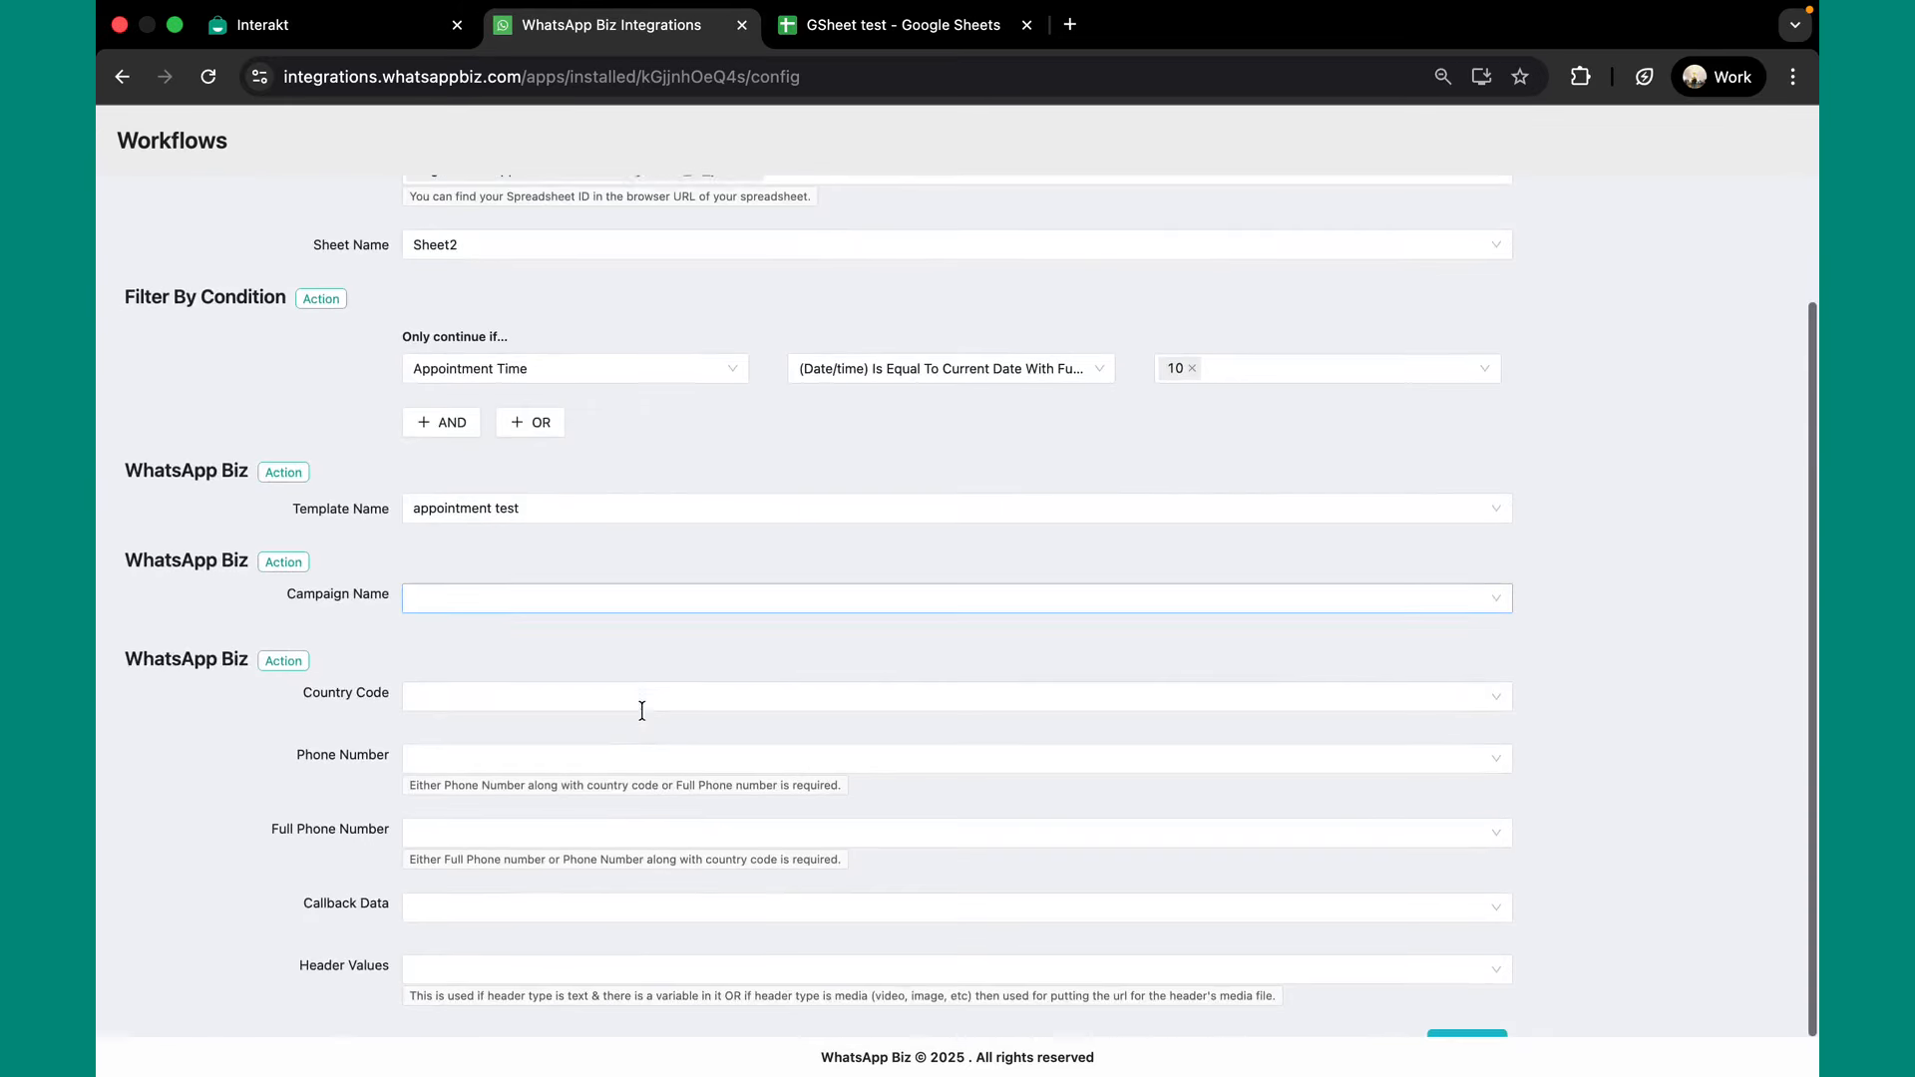
Set the Campaign Name to 'appointment test1'.
left_click(586, 540)
left_click(586, 541)
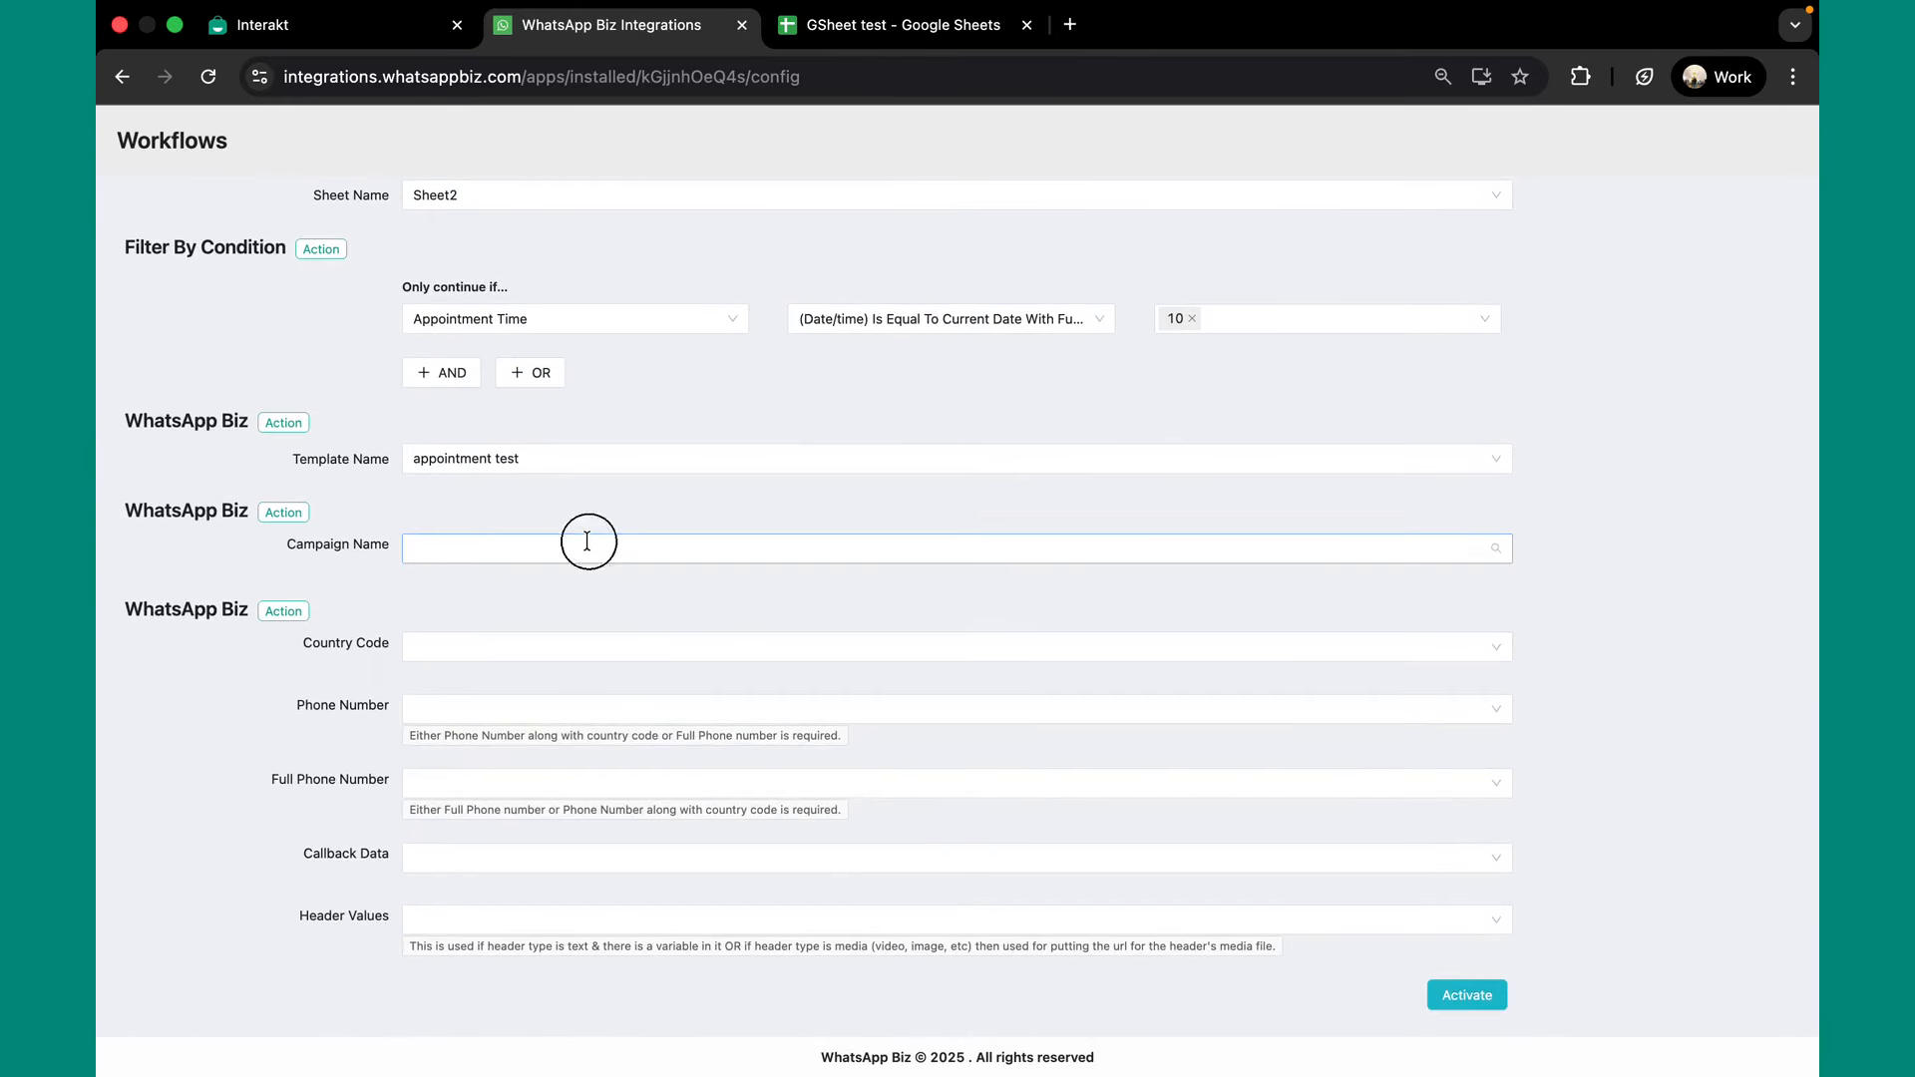
type("a")
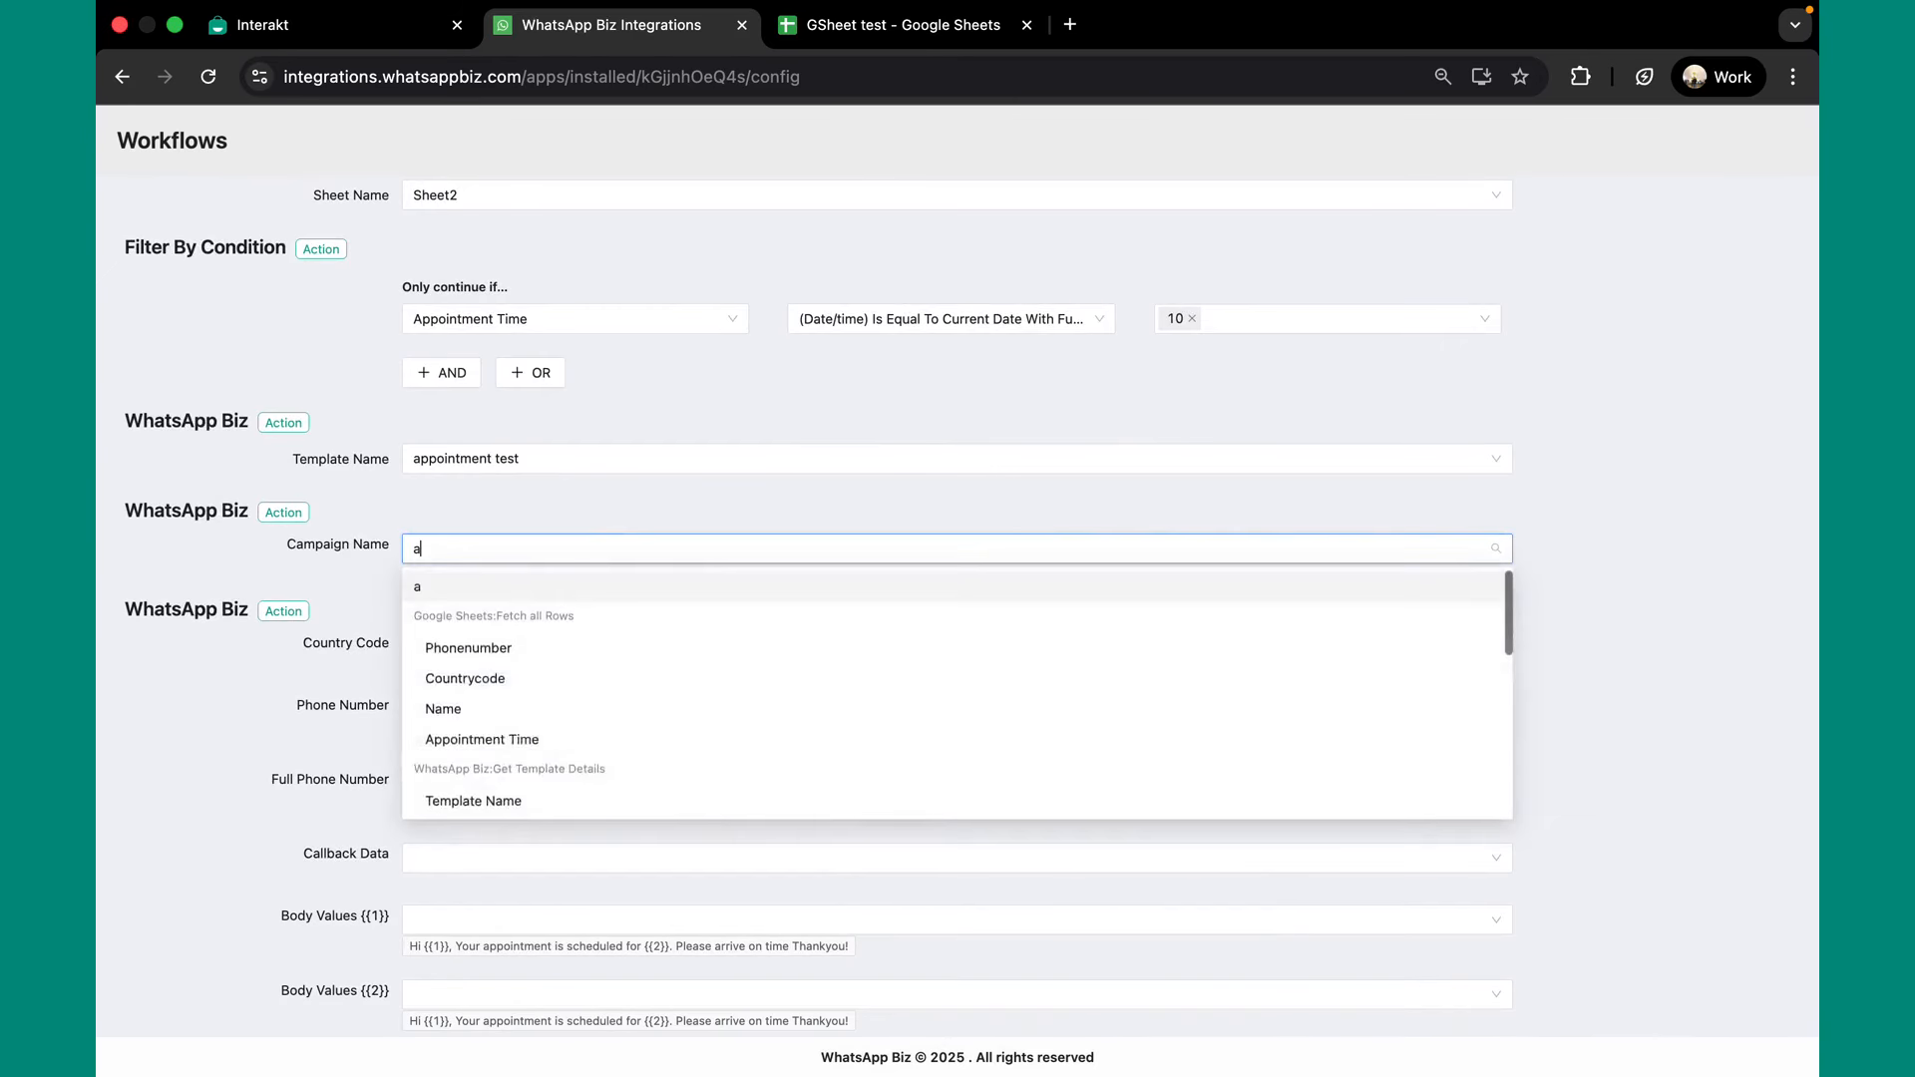
type("ppointment")
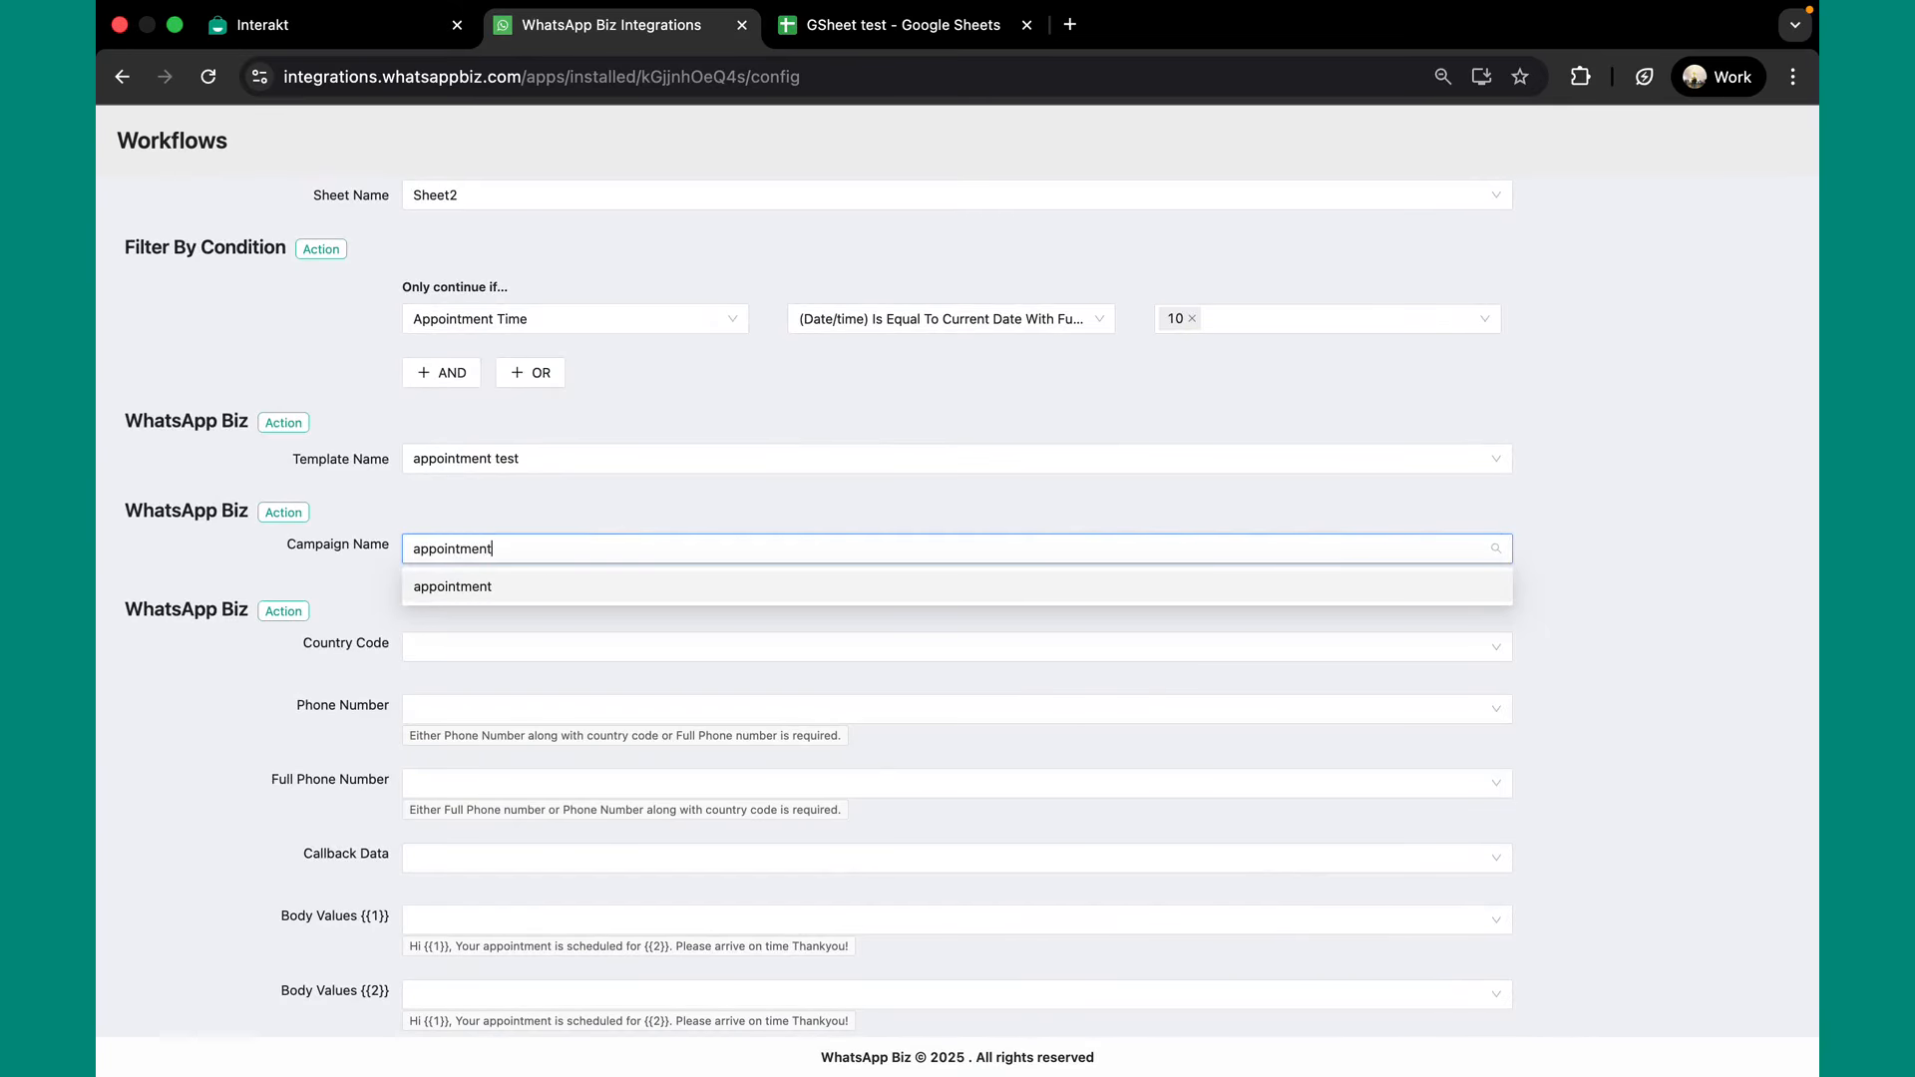
type(" test1")
left_click(590, 588)
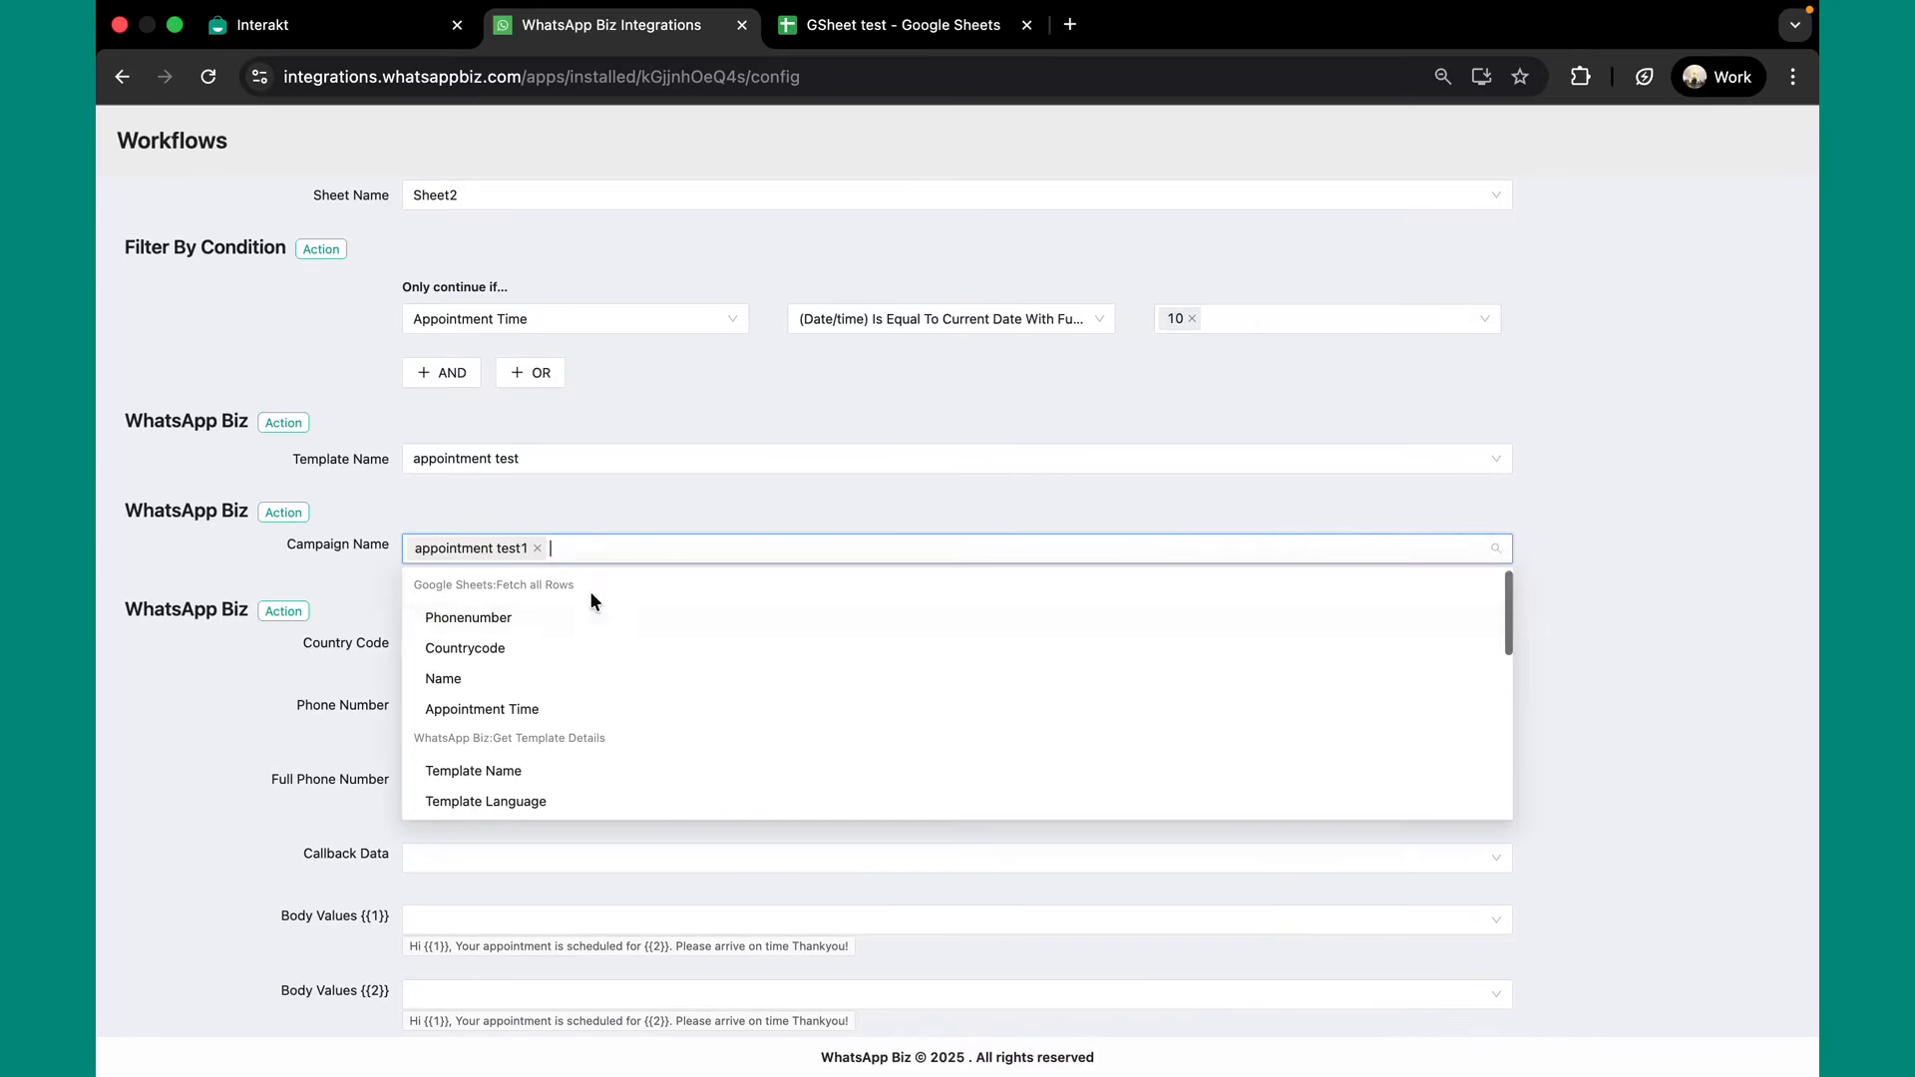
left_click(379, 626)
Map Country Code to the Countrycode column and Phone Number to Phonenumber.
left_click(439, 643)
left_click(440, 643)
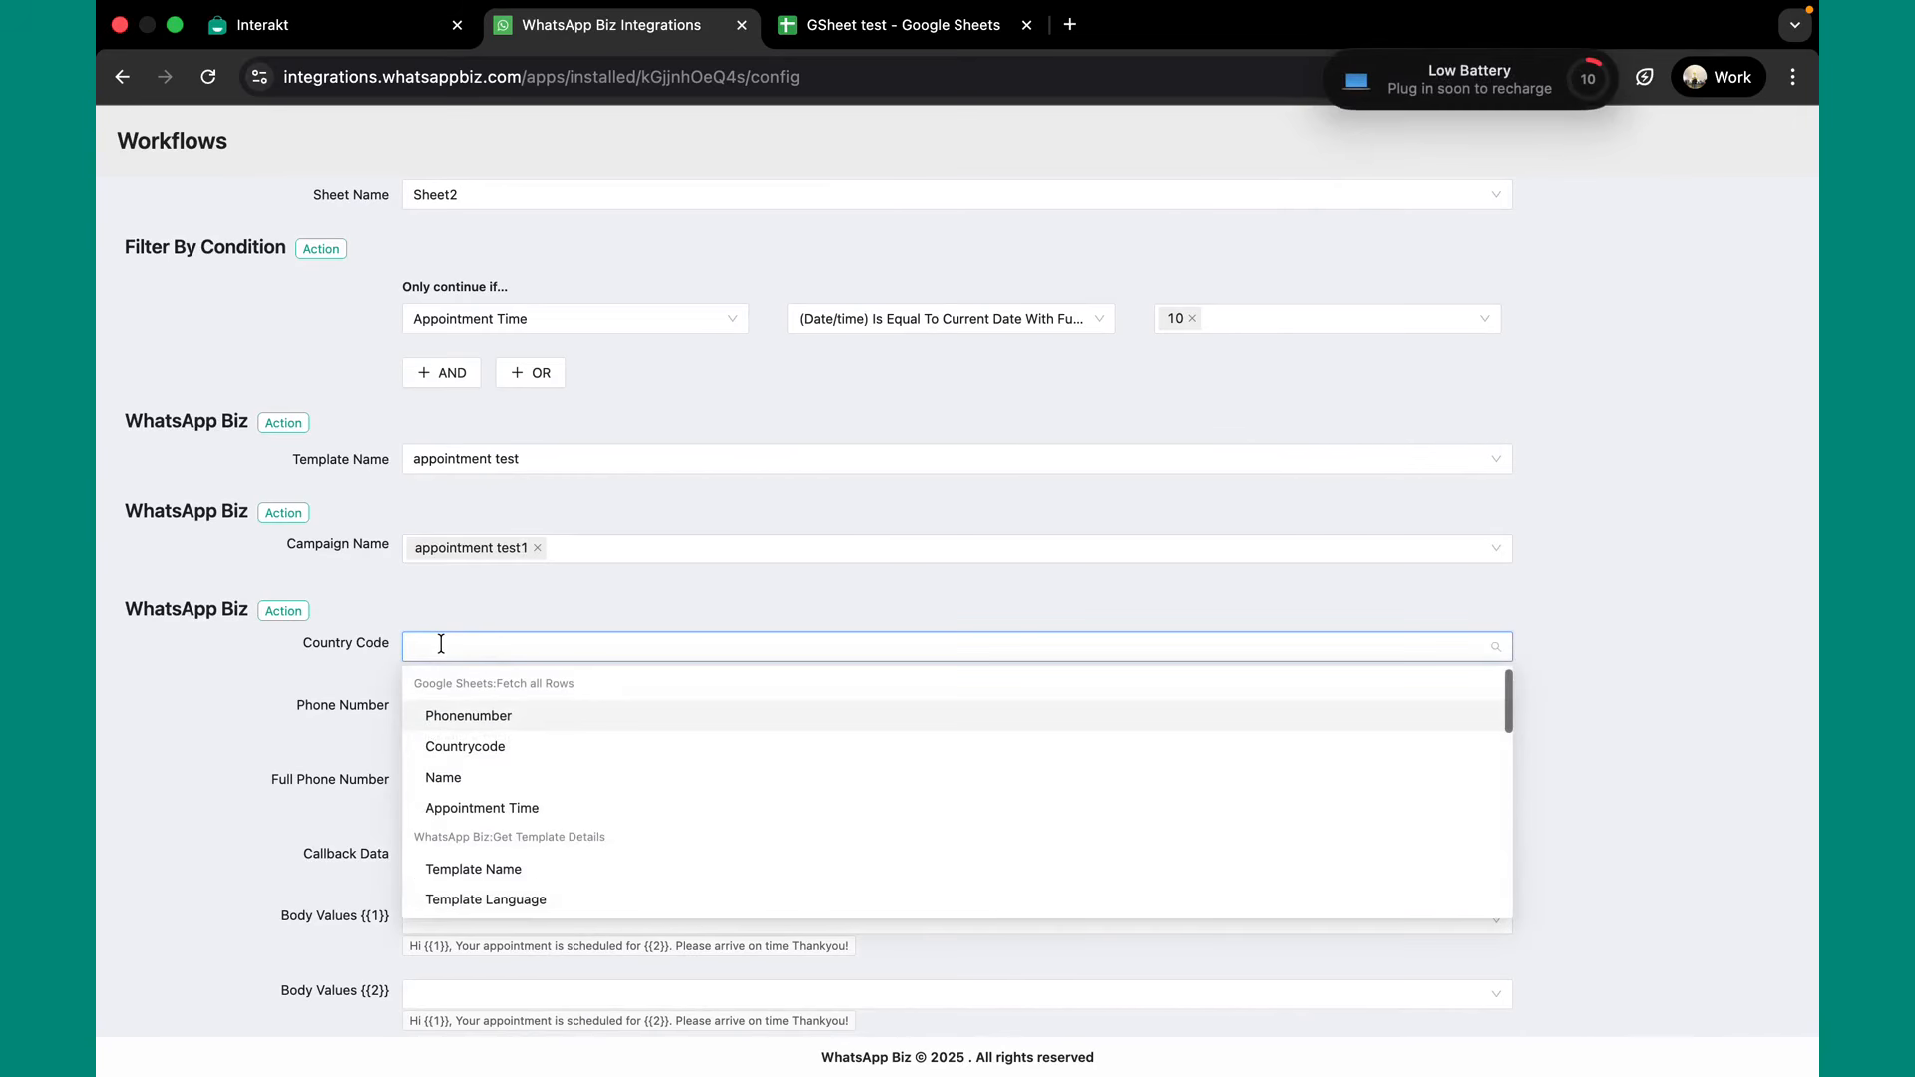
left_click(488, 748)
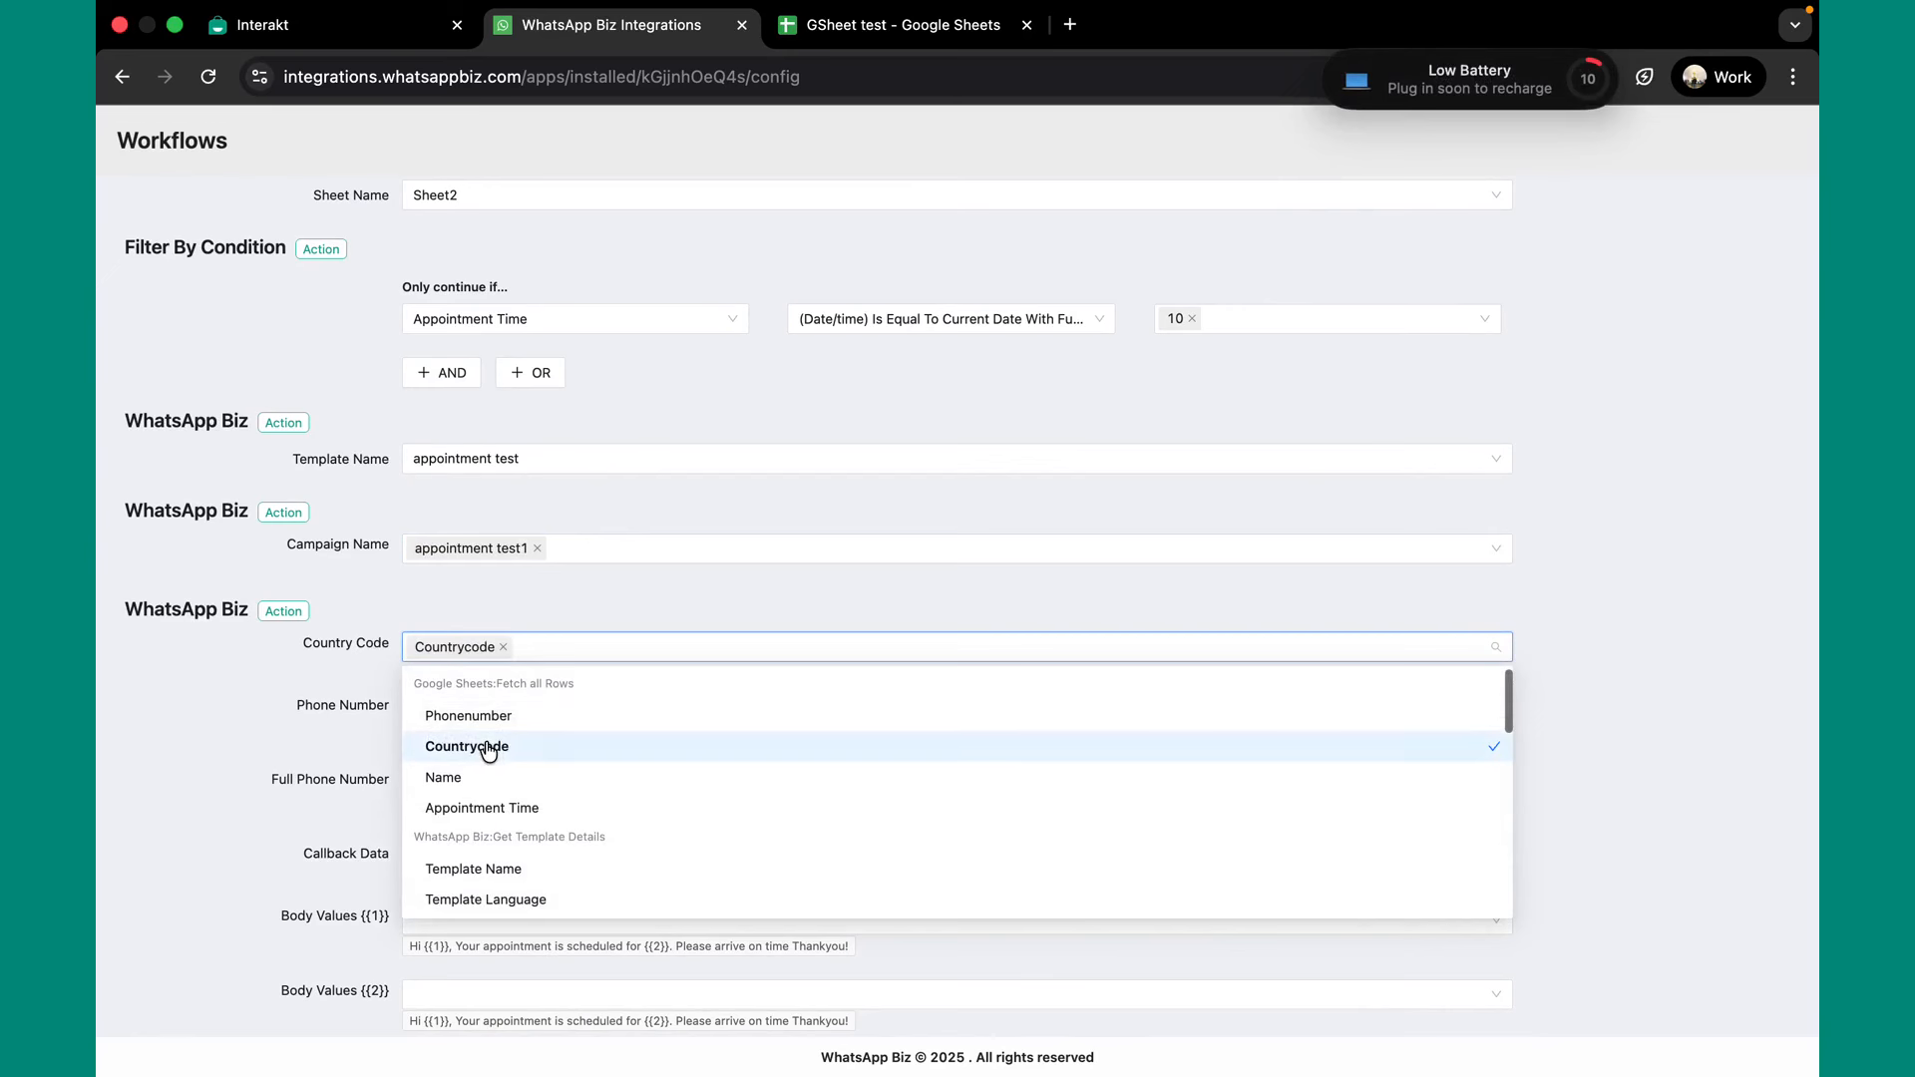
left_click(337, 732)
left_click(454, 711)
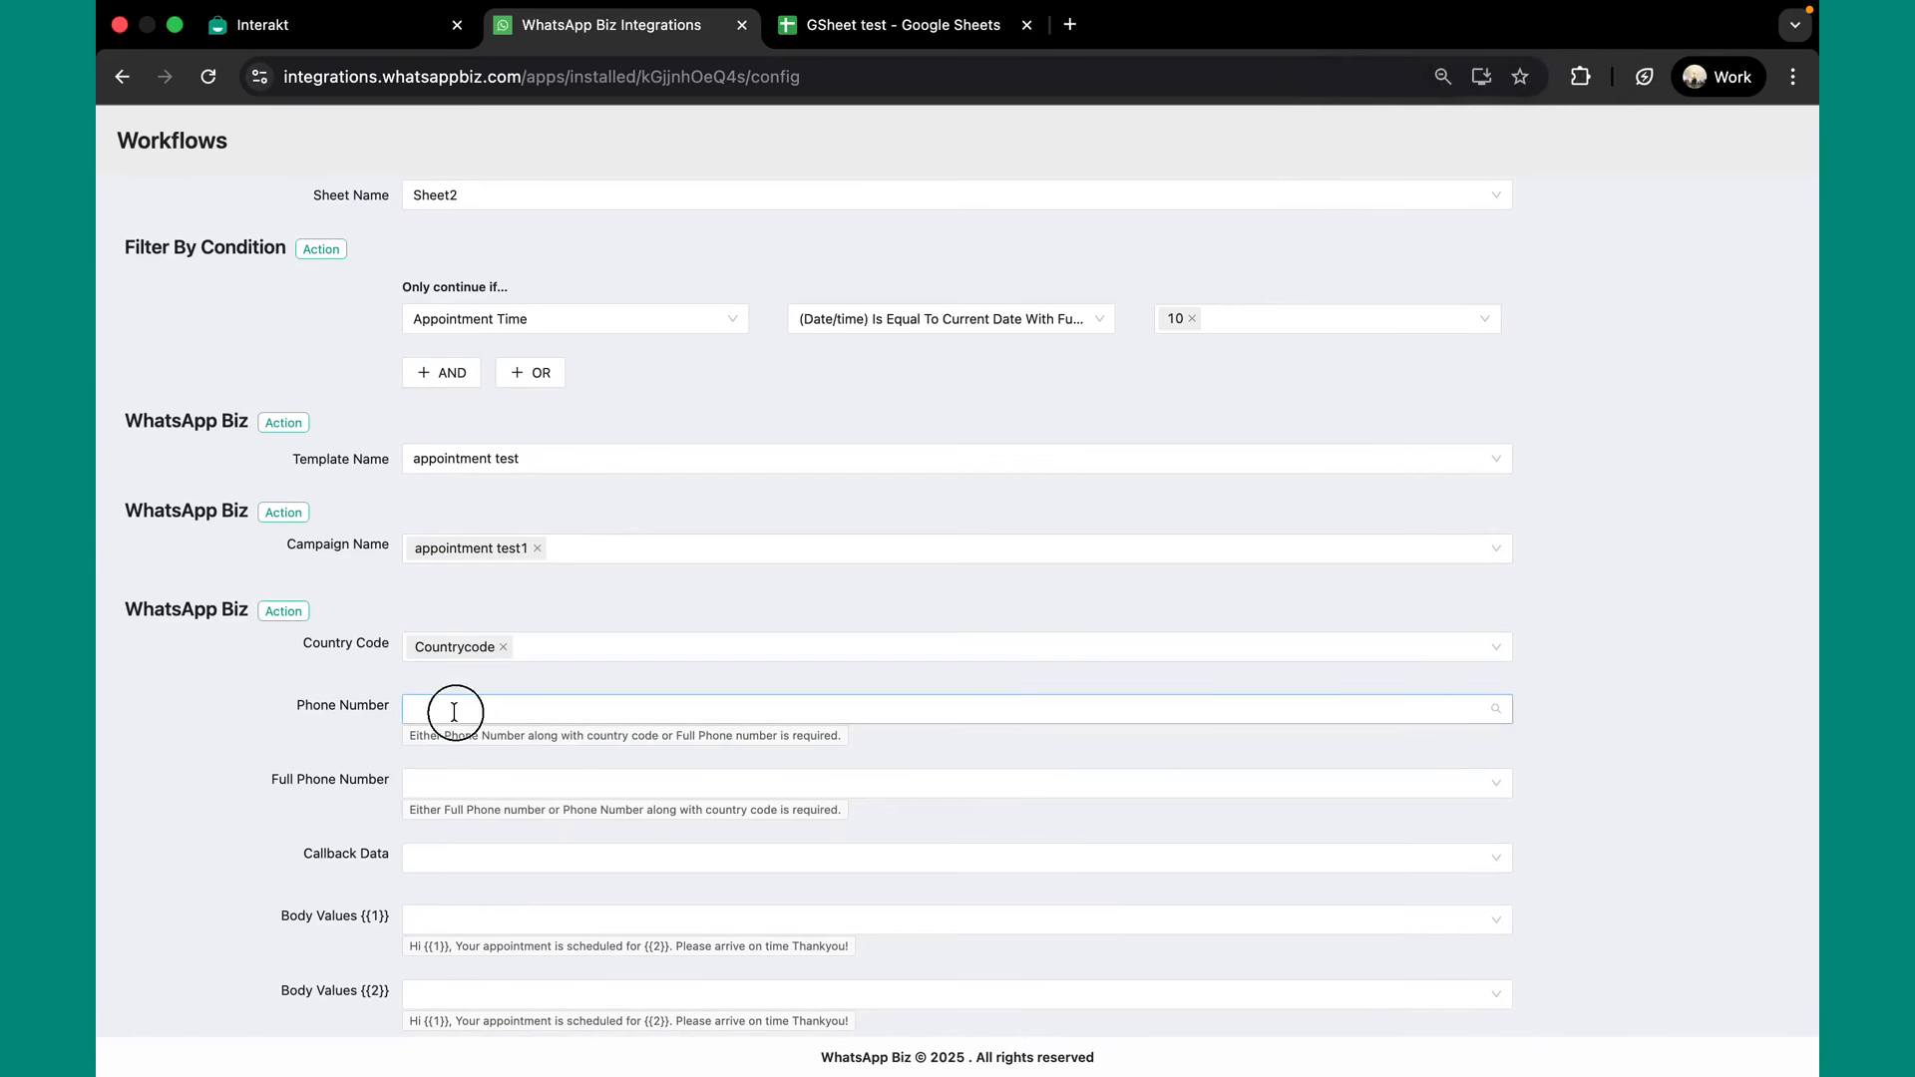
left_click(464, 778)
left_click(330, 760)
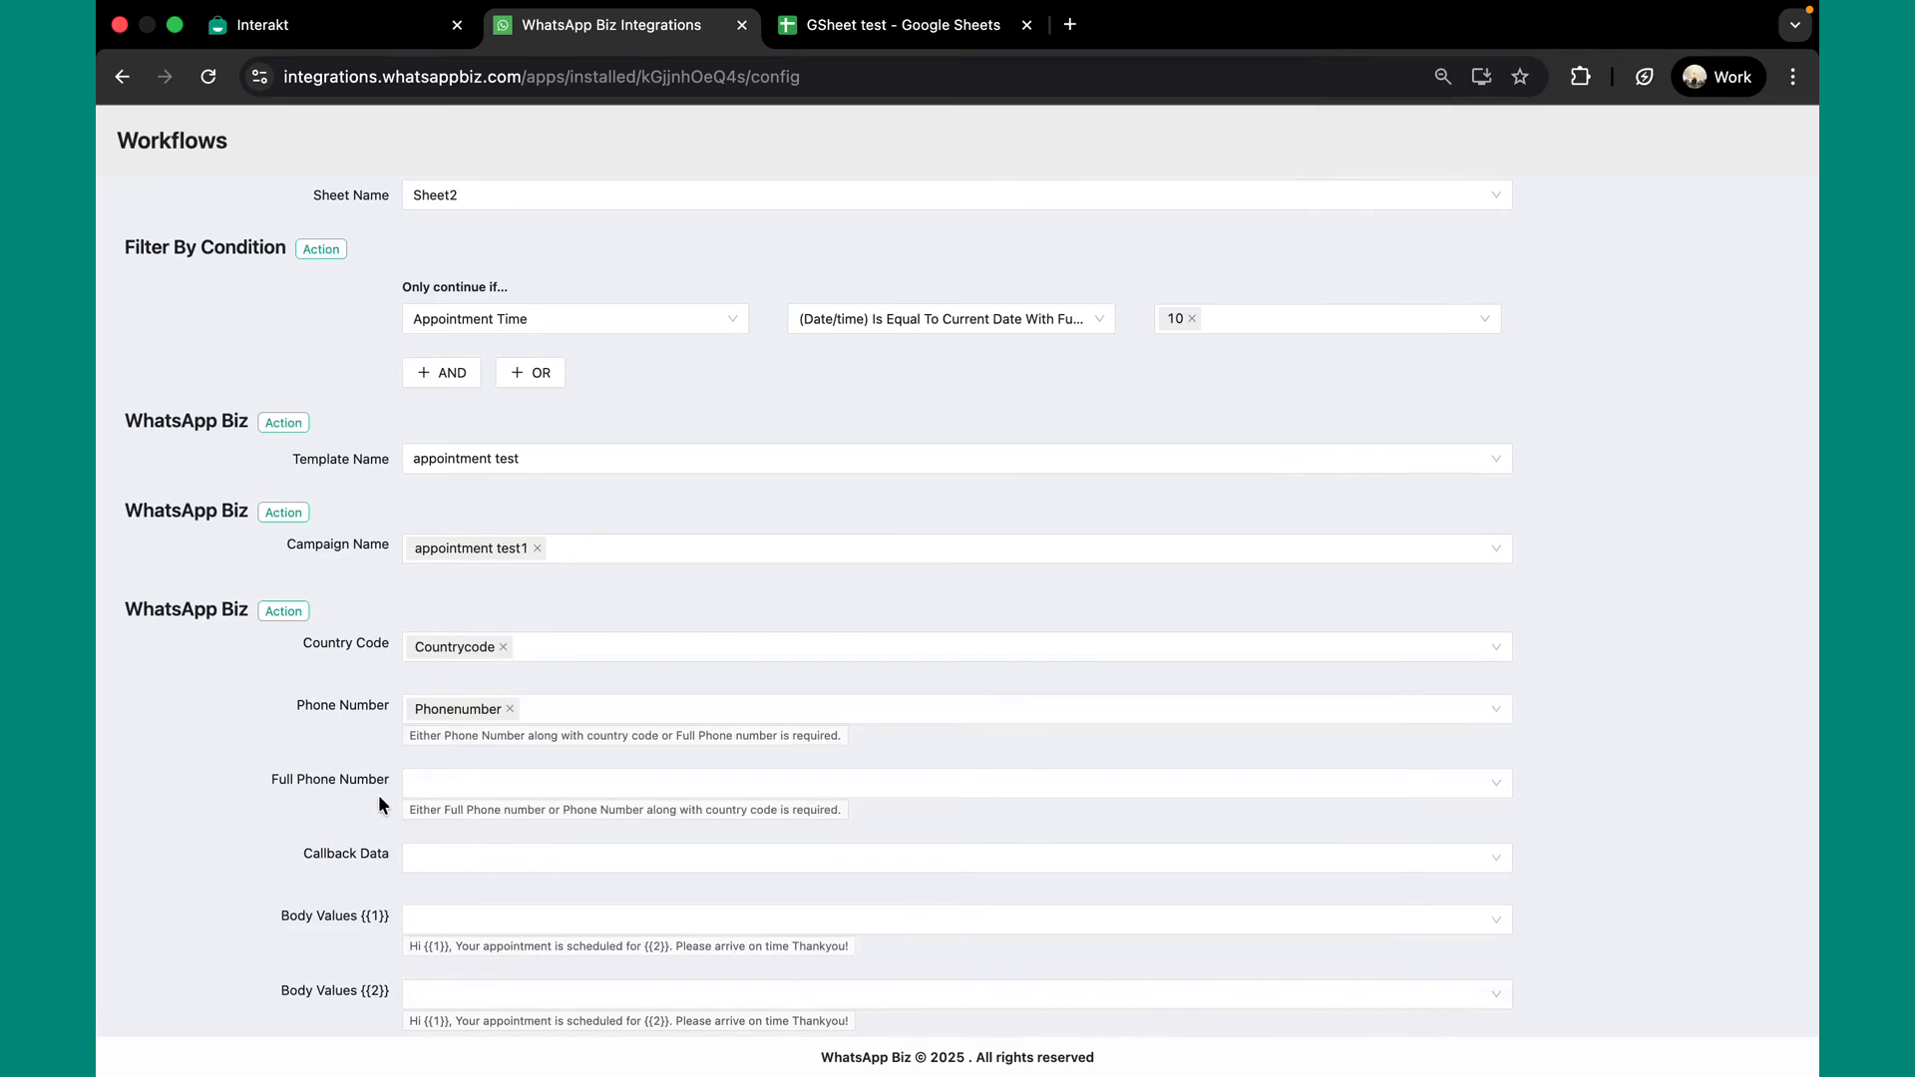
scroll(379, 794, "down", 3)
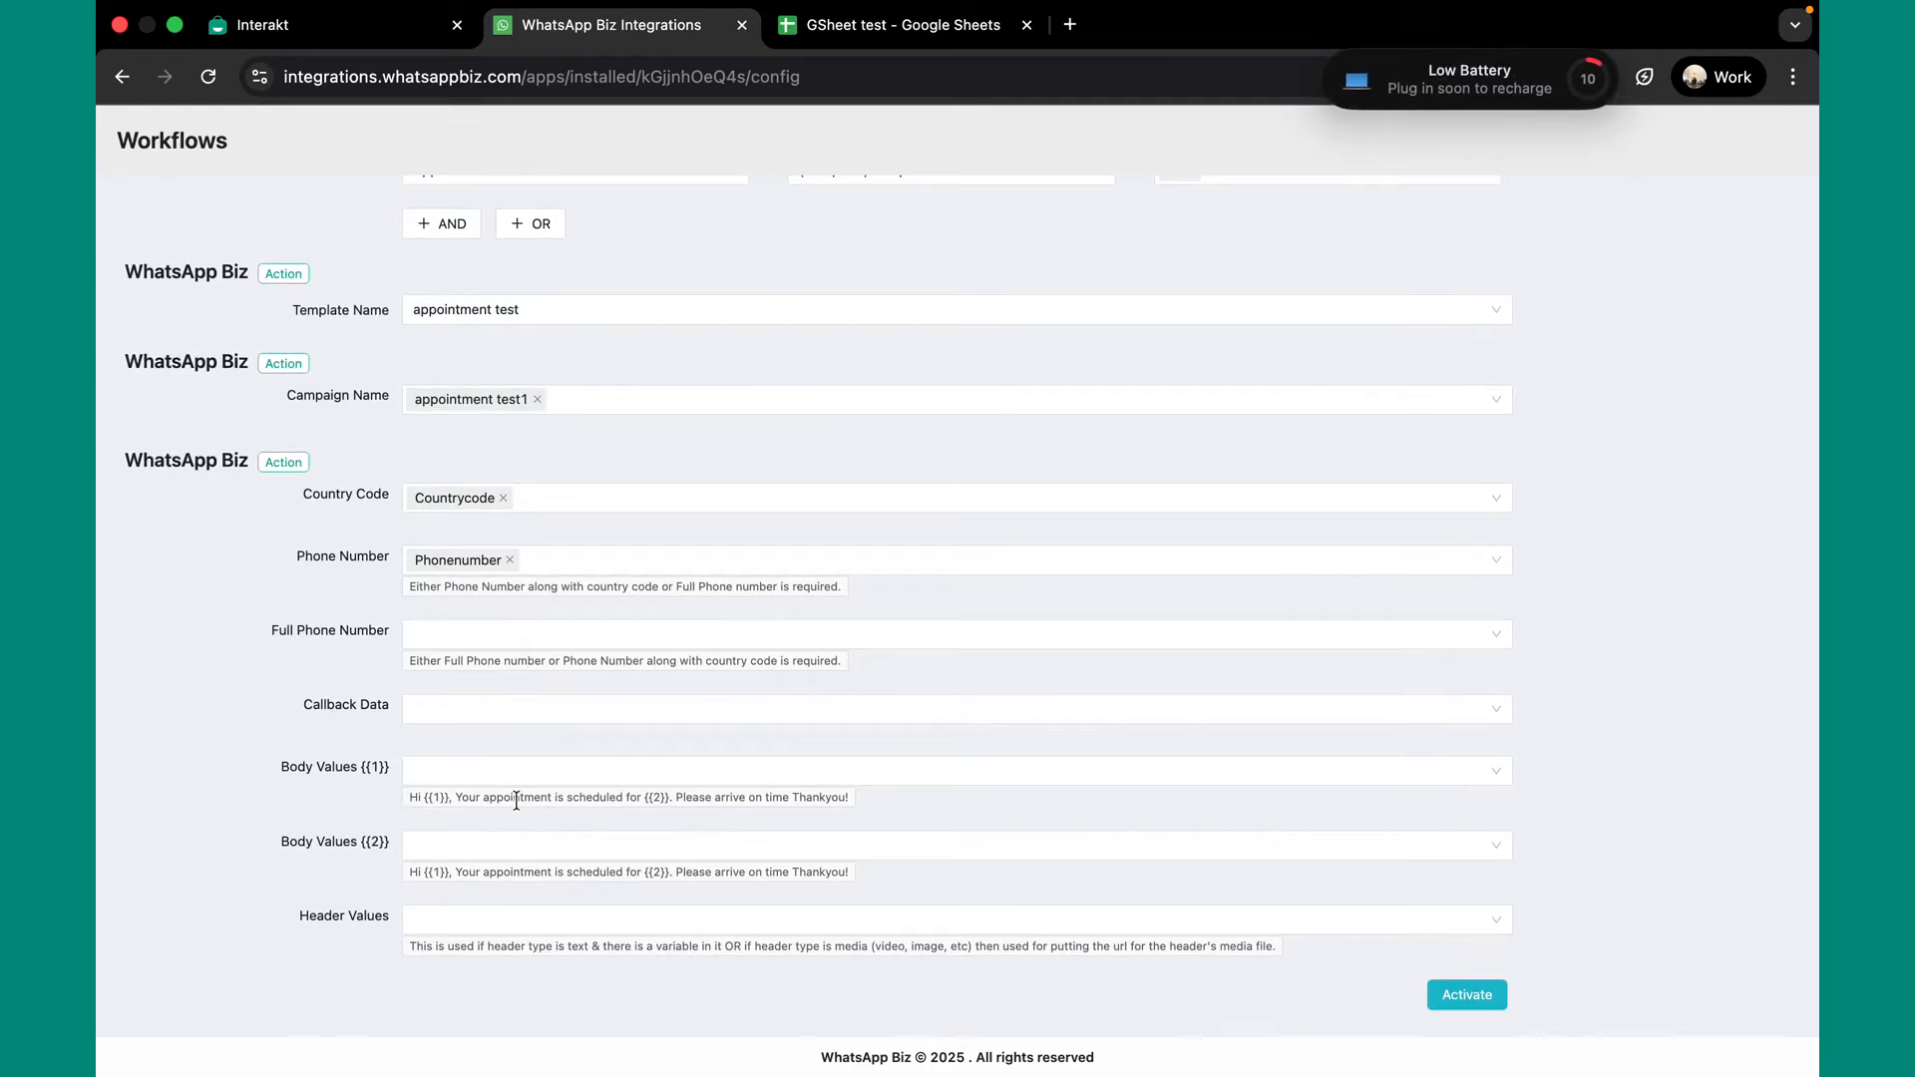
Map Body Values {{1}} to Name and {{2}} to Appointment Time, then Activate the workflow.
left_click(494, 771)
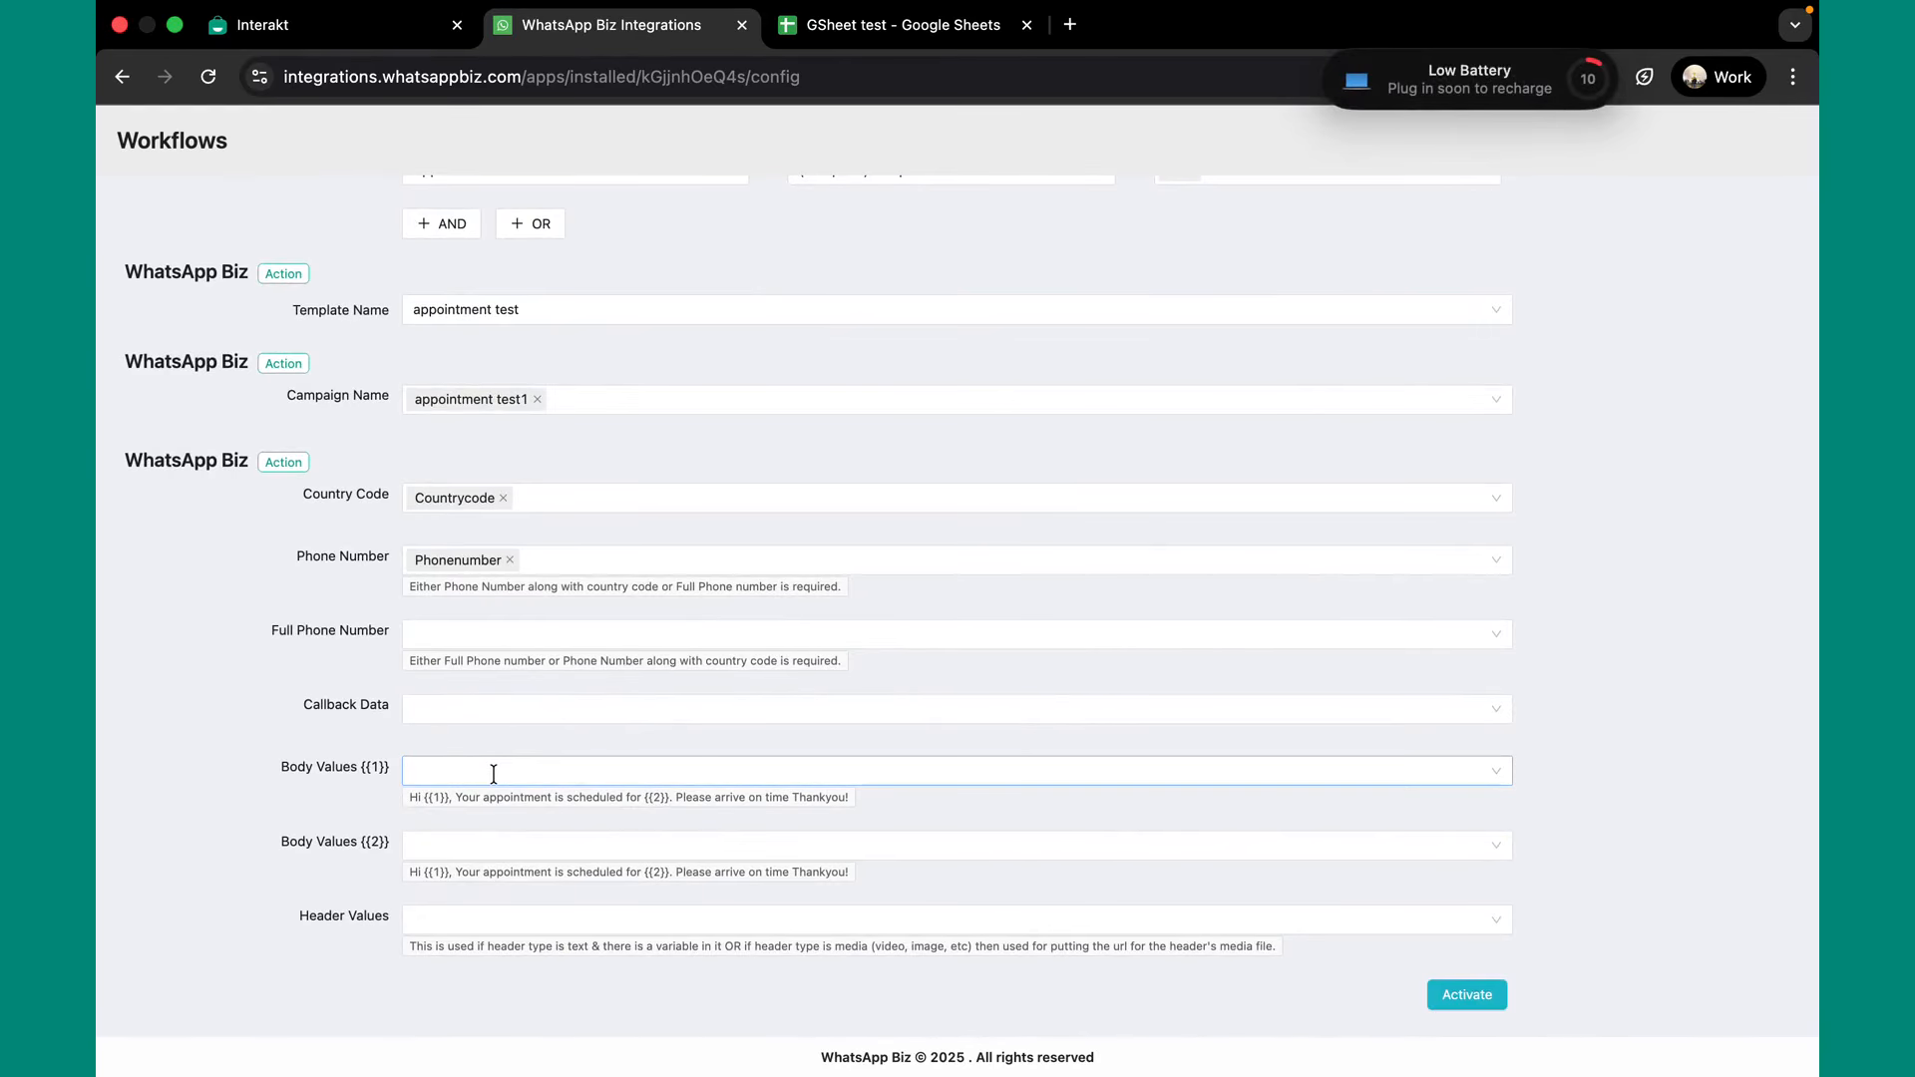
left_click(494, 772)
left_click(494, 903)
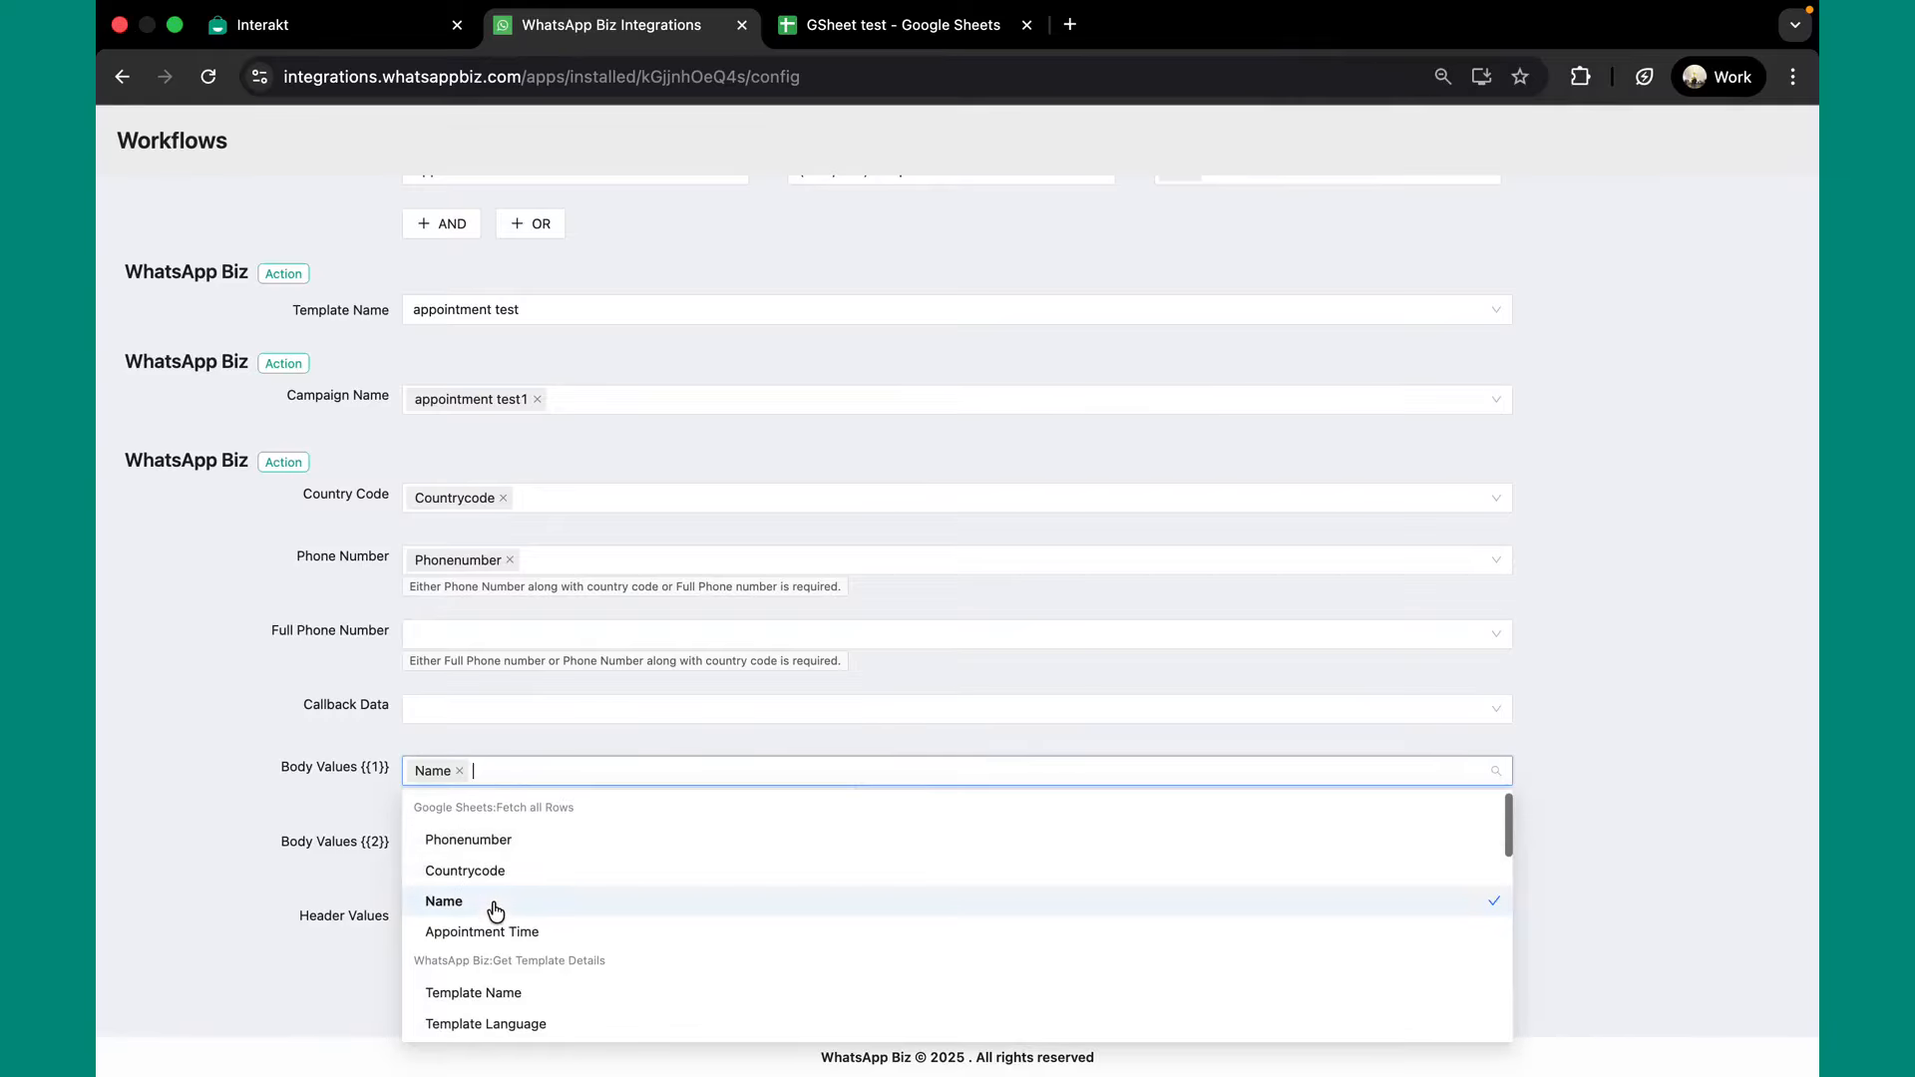
left_click(343, 842)
left_click(454, 843)
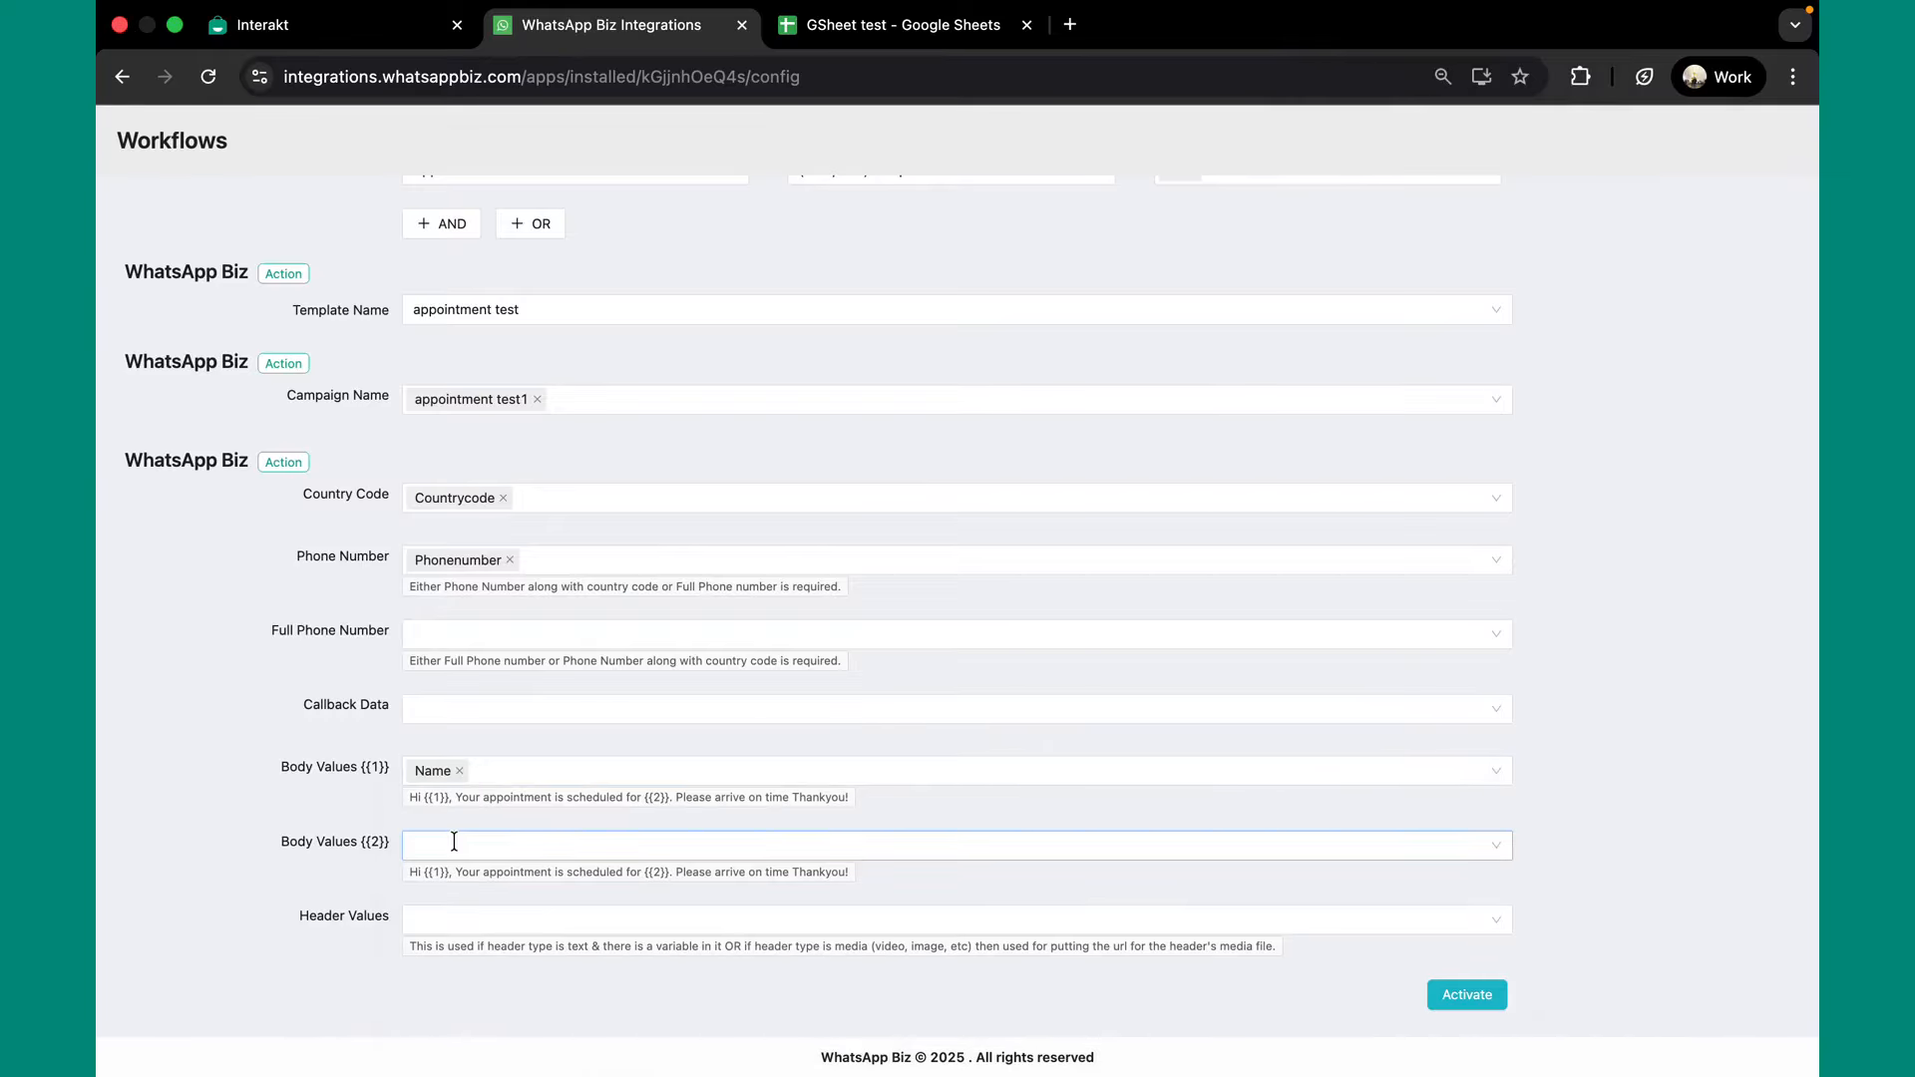
left_click(454, 843)
left_click(516, 720)
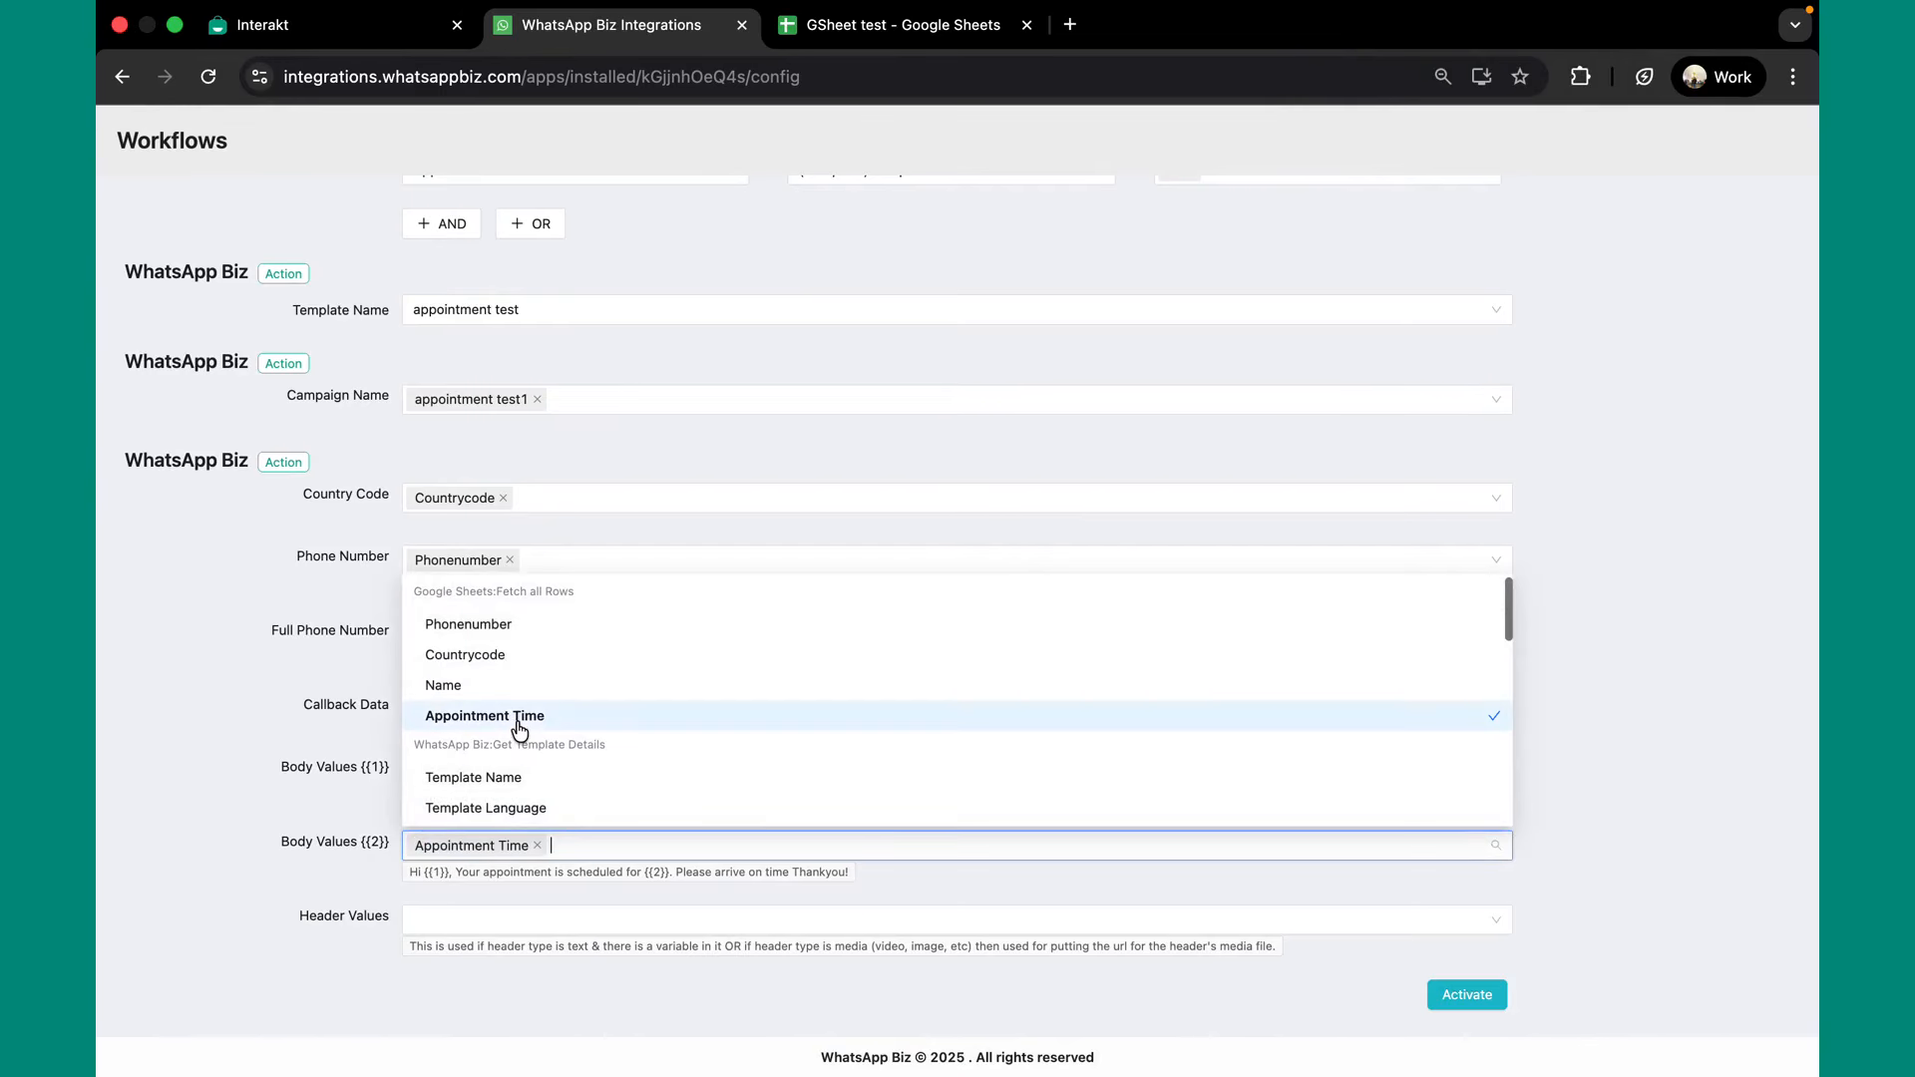
left_click(728, 949)
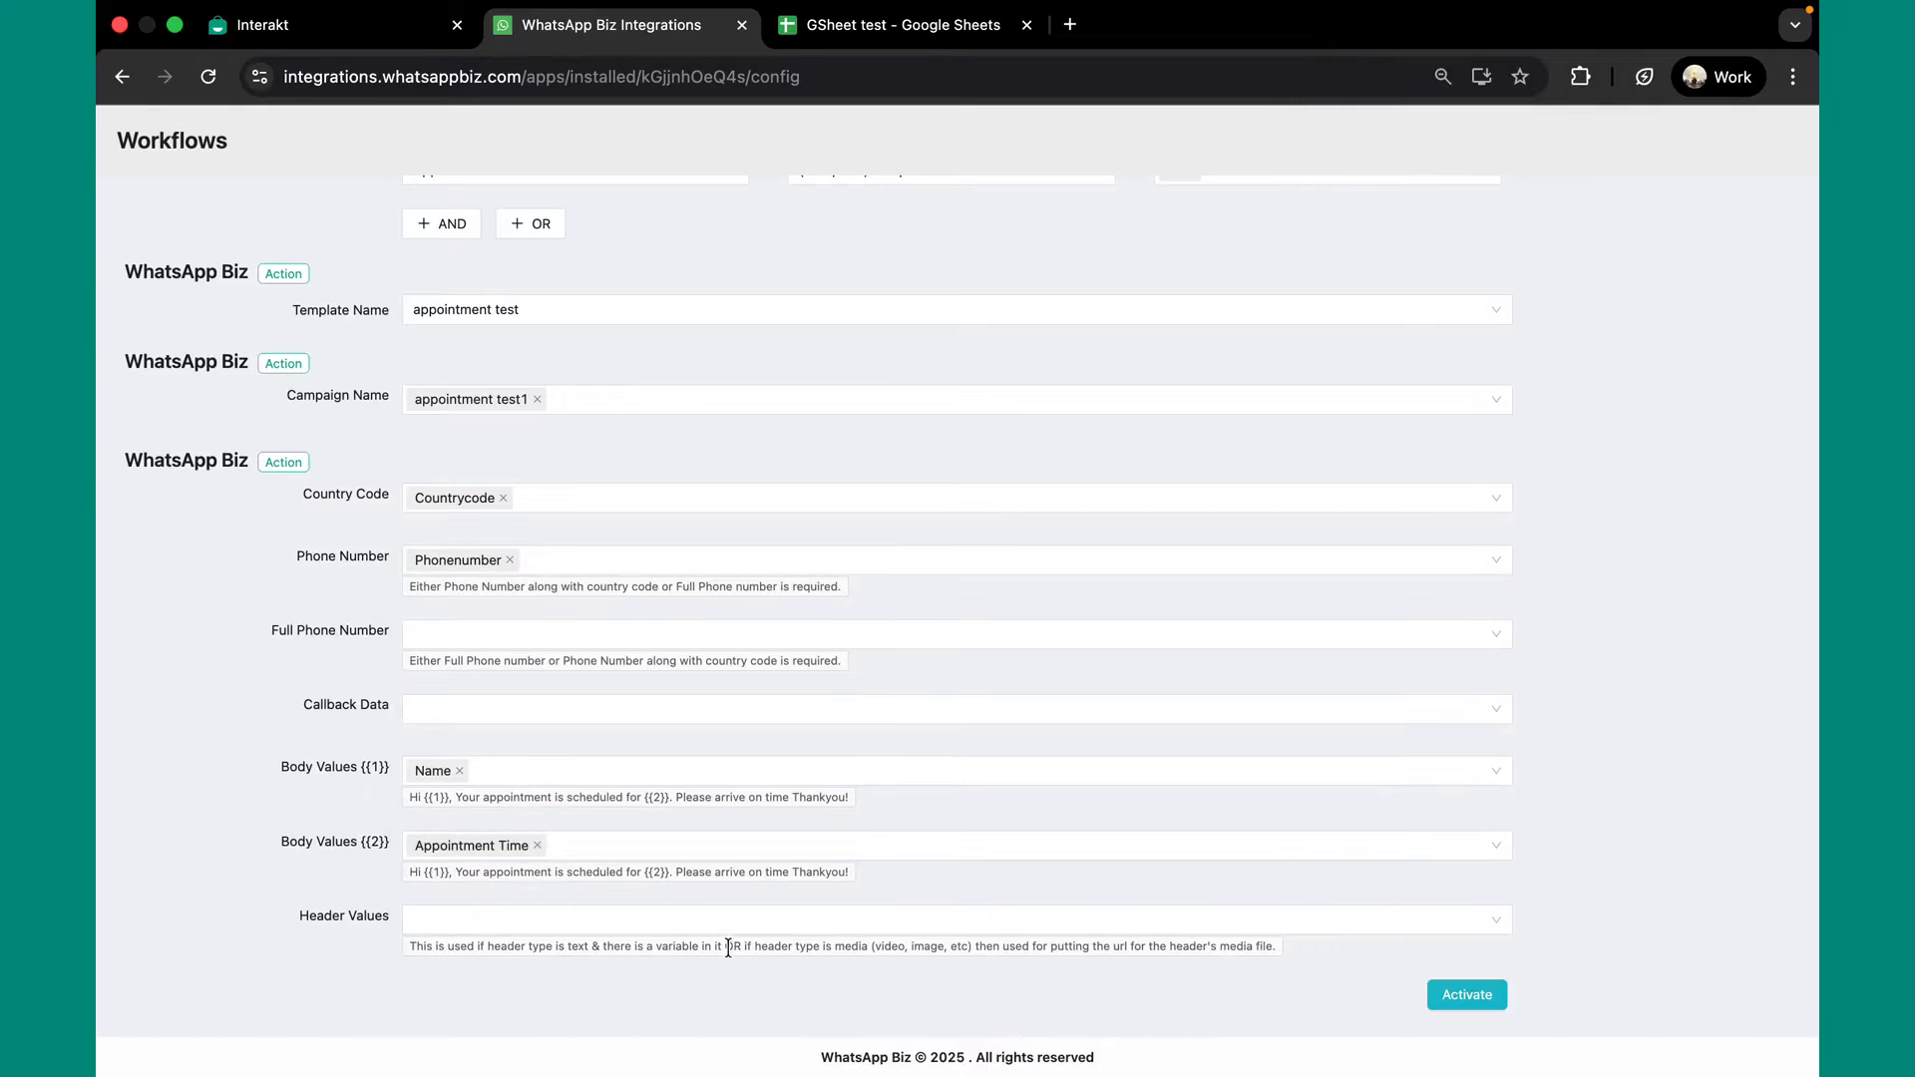
left_click(1466, 994)
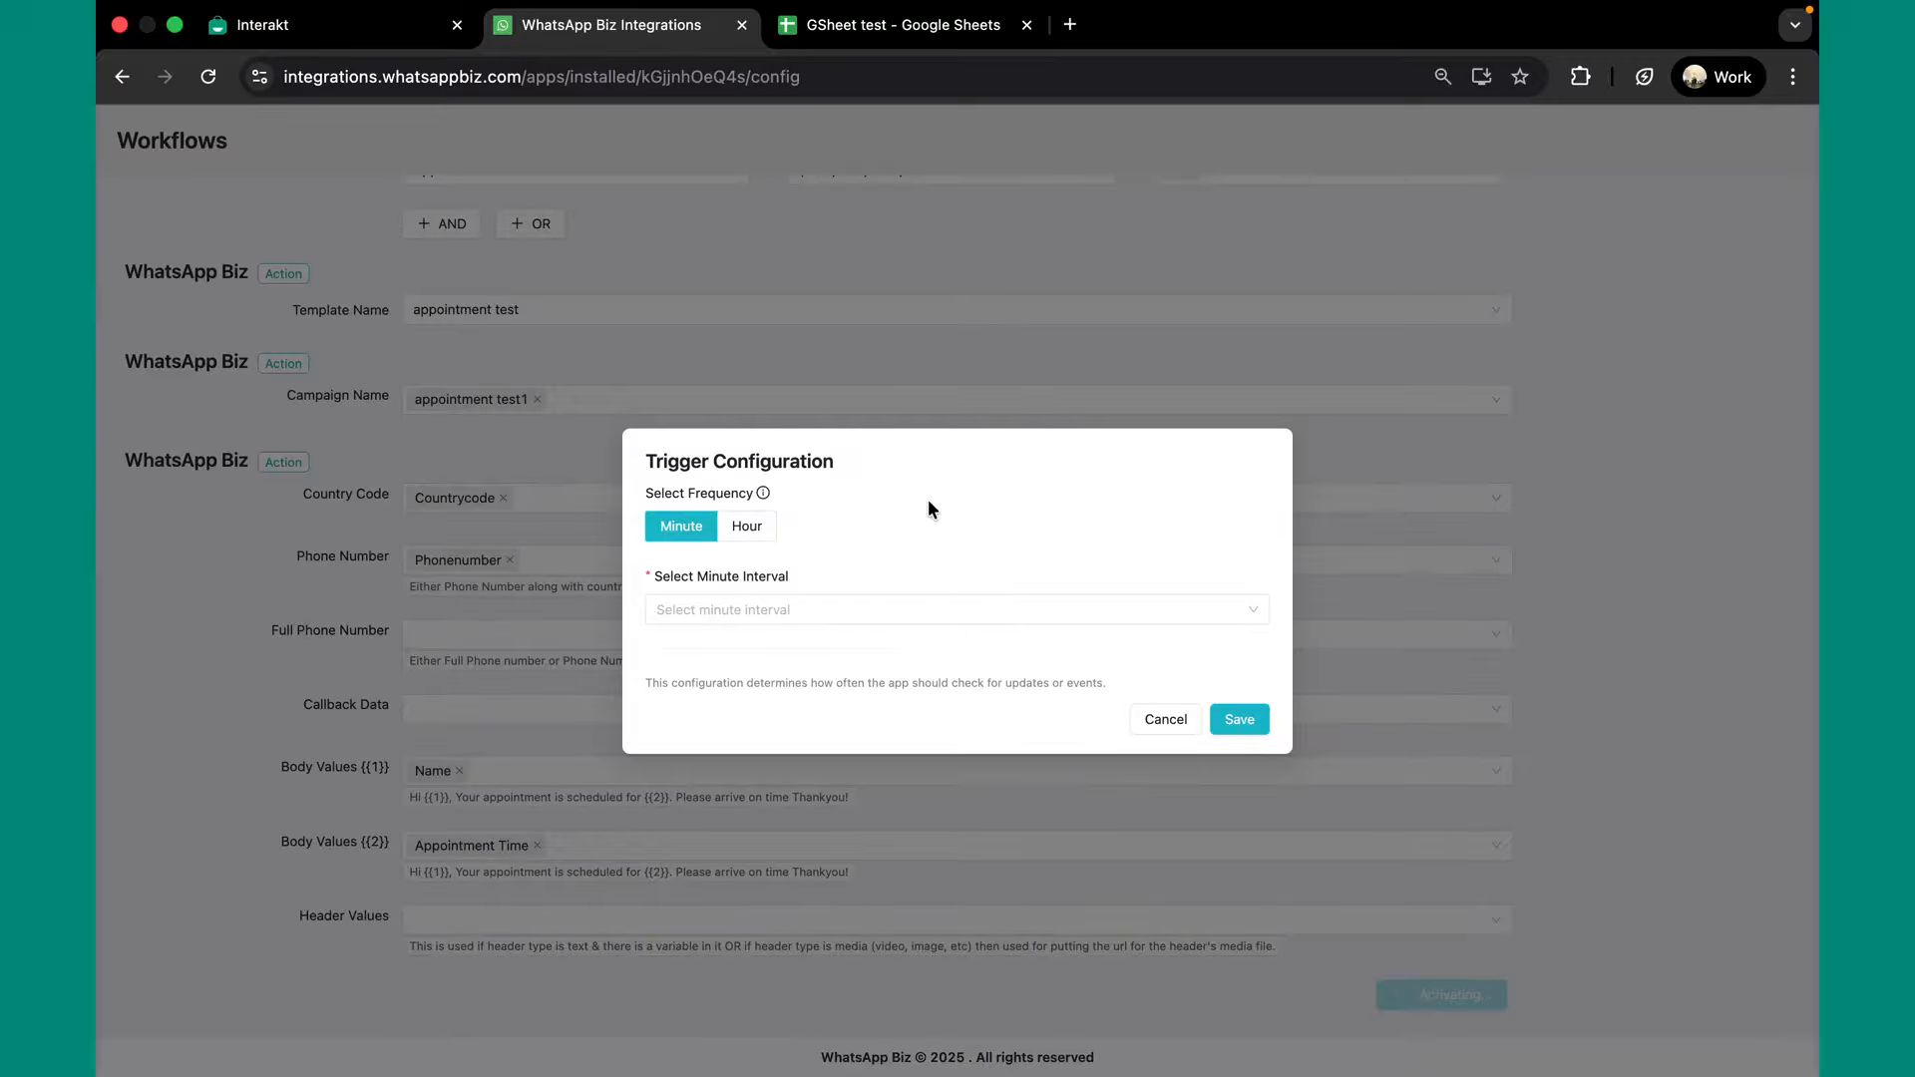
Set the Minute trigger interval to 5 min and save to activate the workflow.
left_click(872, 610)
left_click(813, 648)
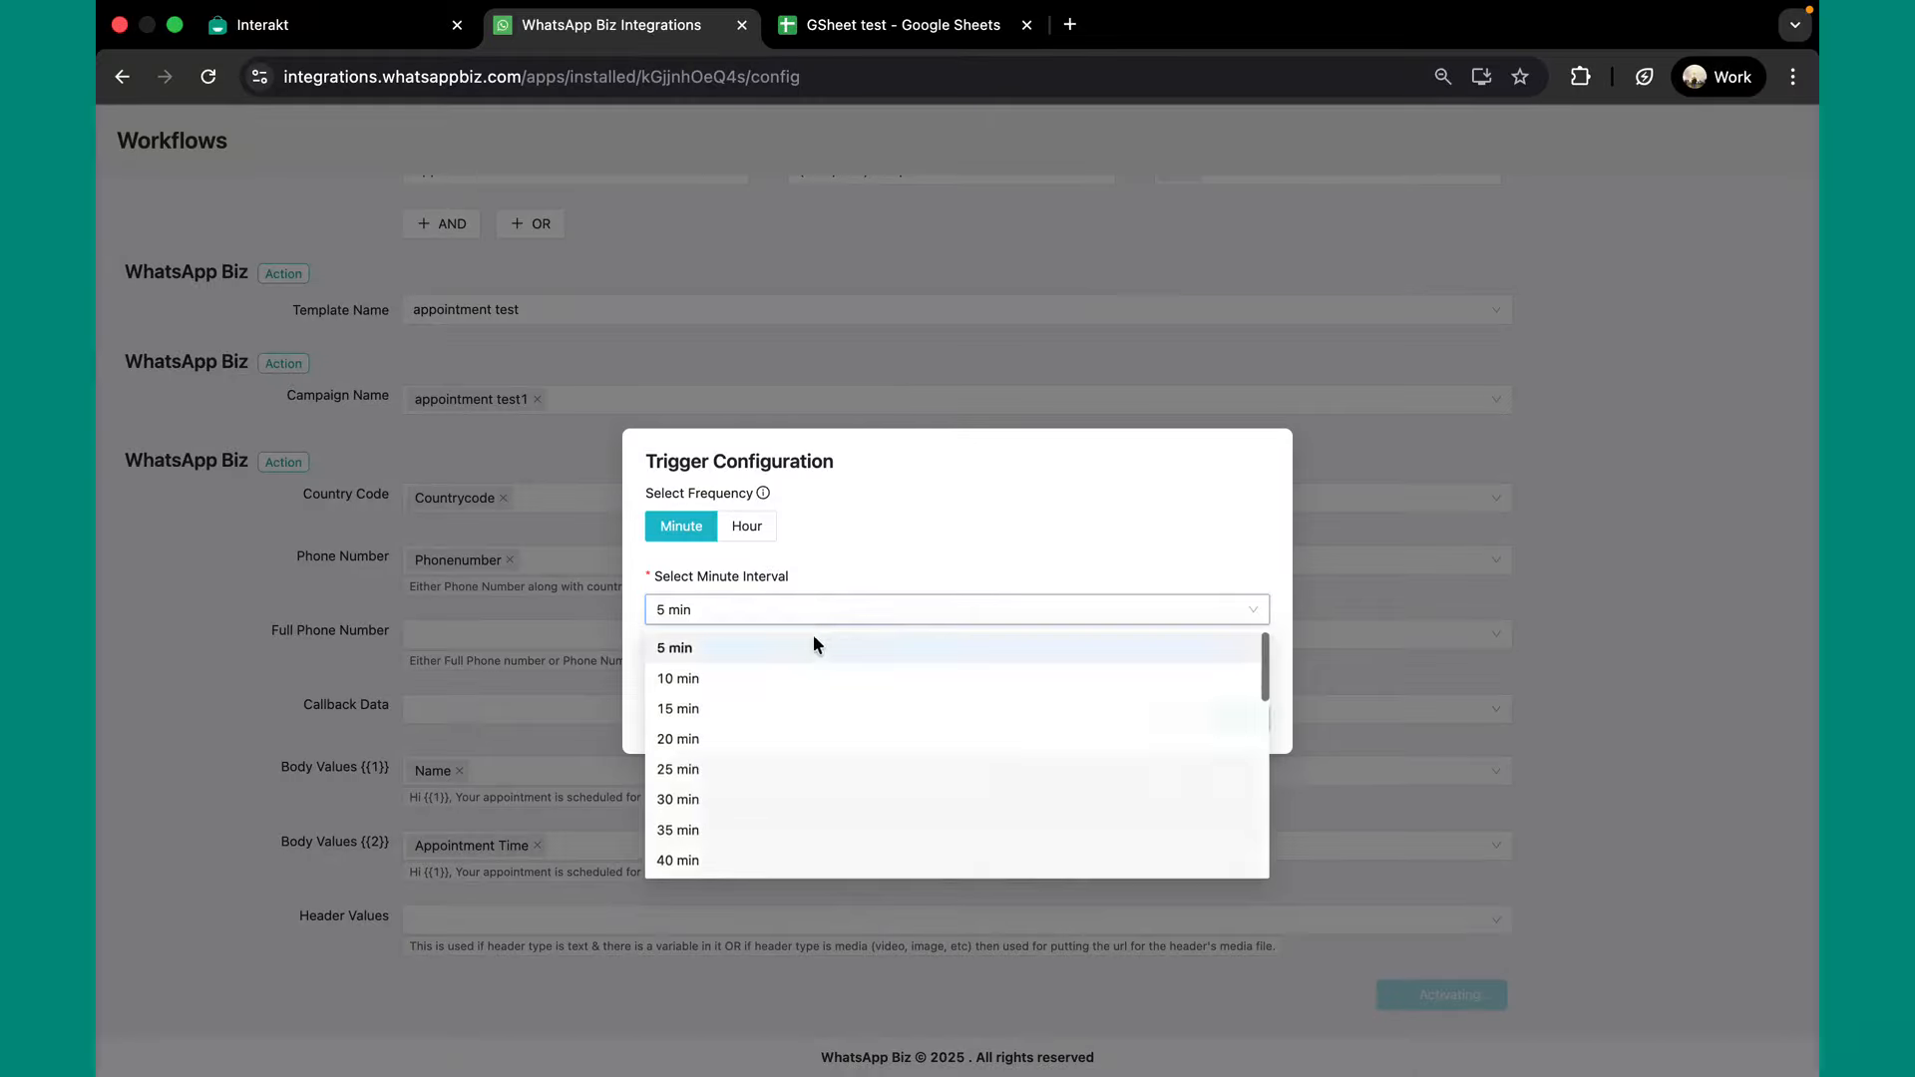
left_click(1223, 719)
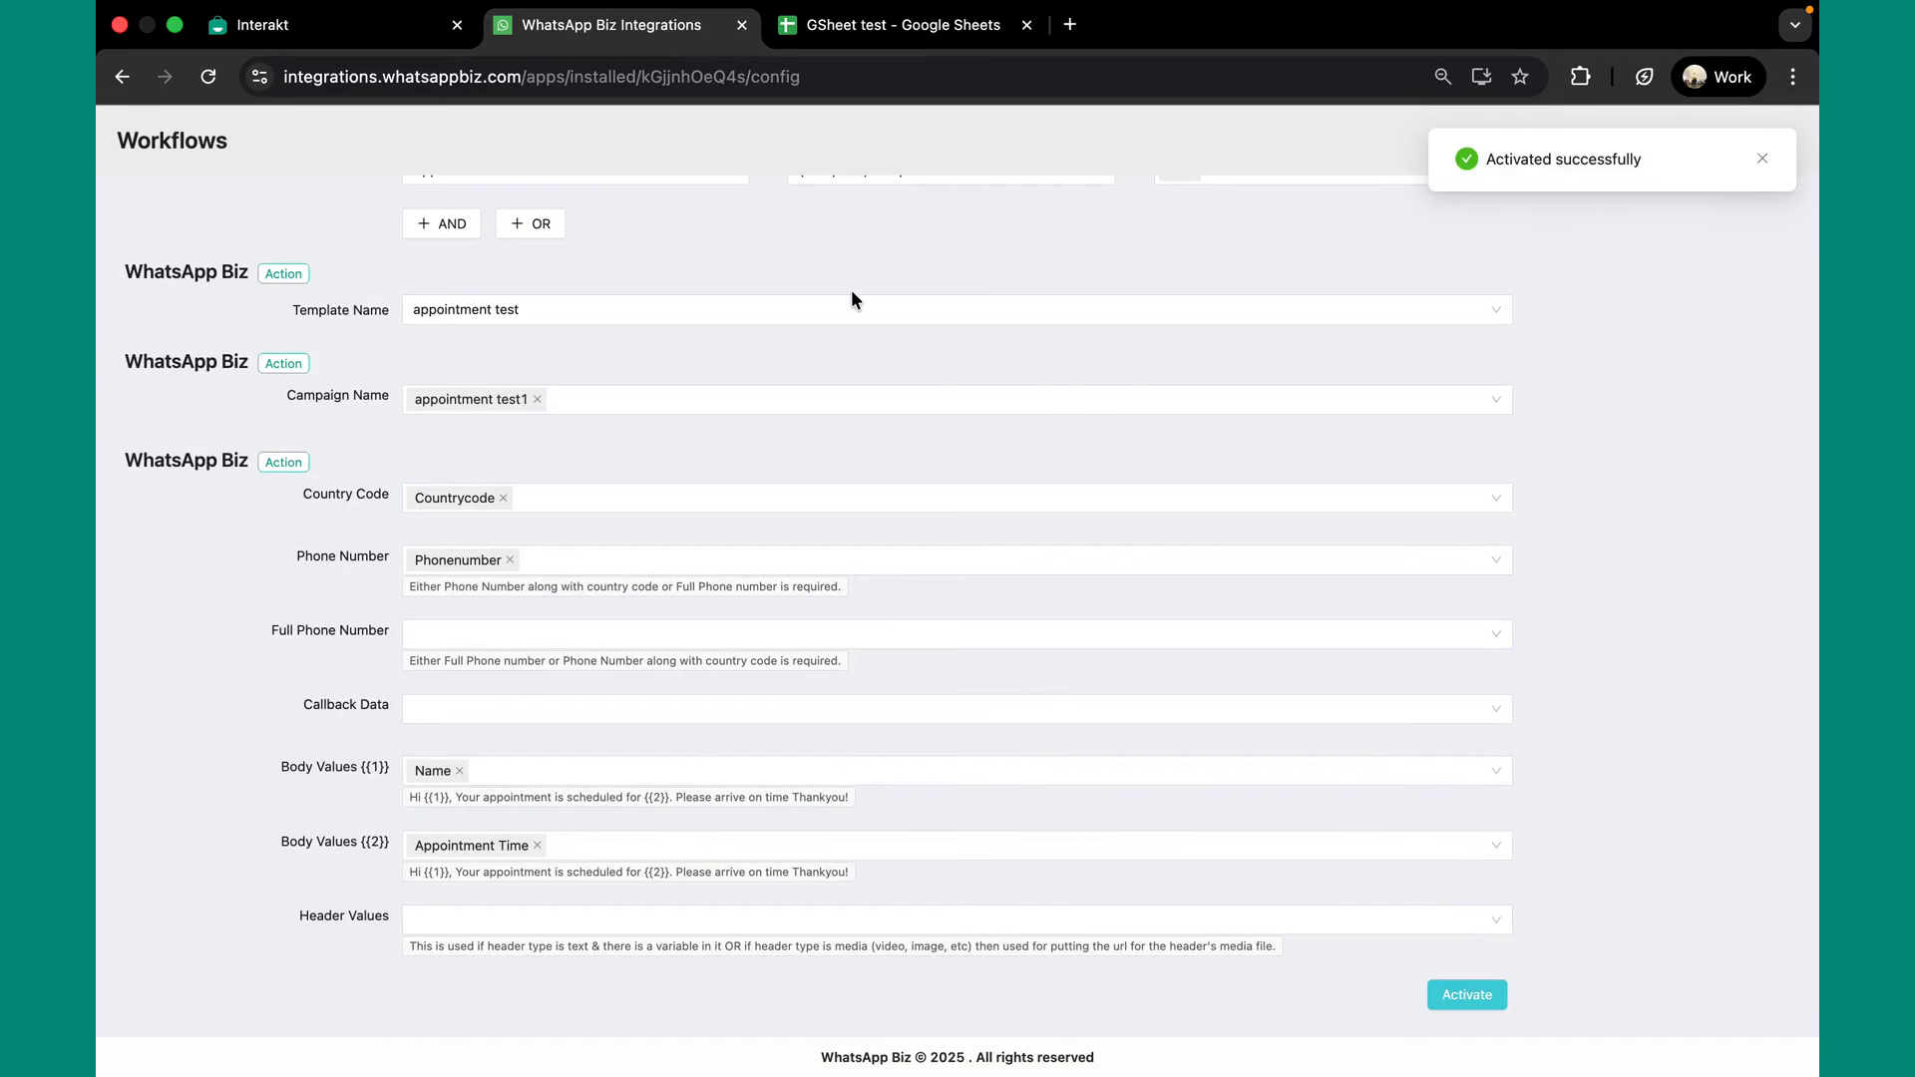
scroll(851, 299, "up", 5)
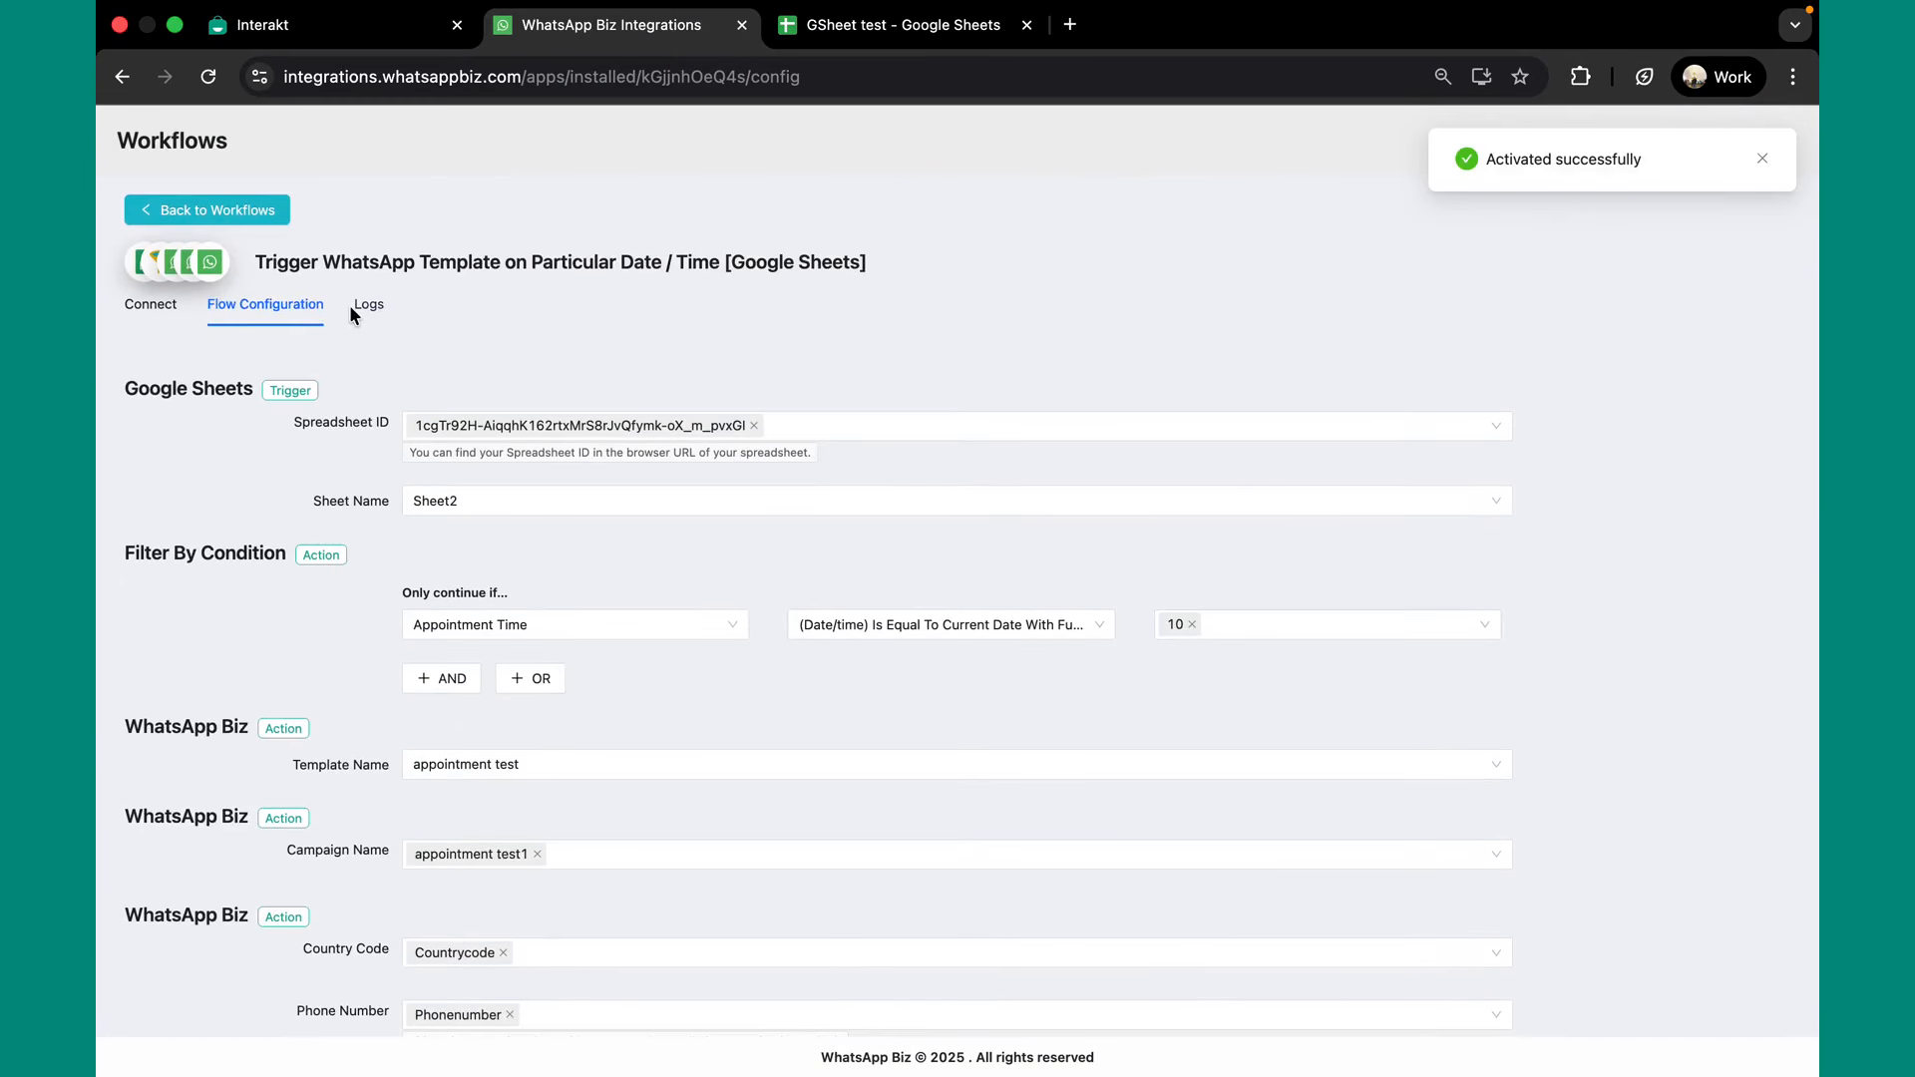
Open the successful run in Logs and show the Fetch all Rows Data Out.
left_click(365, 305)
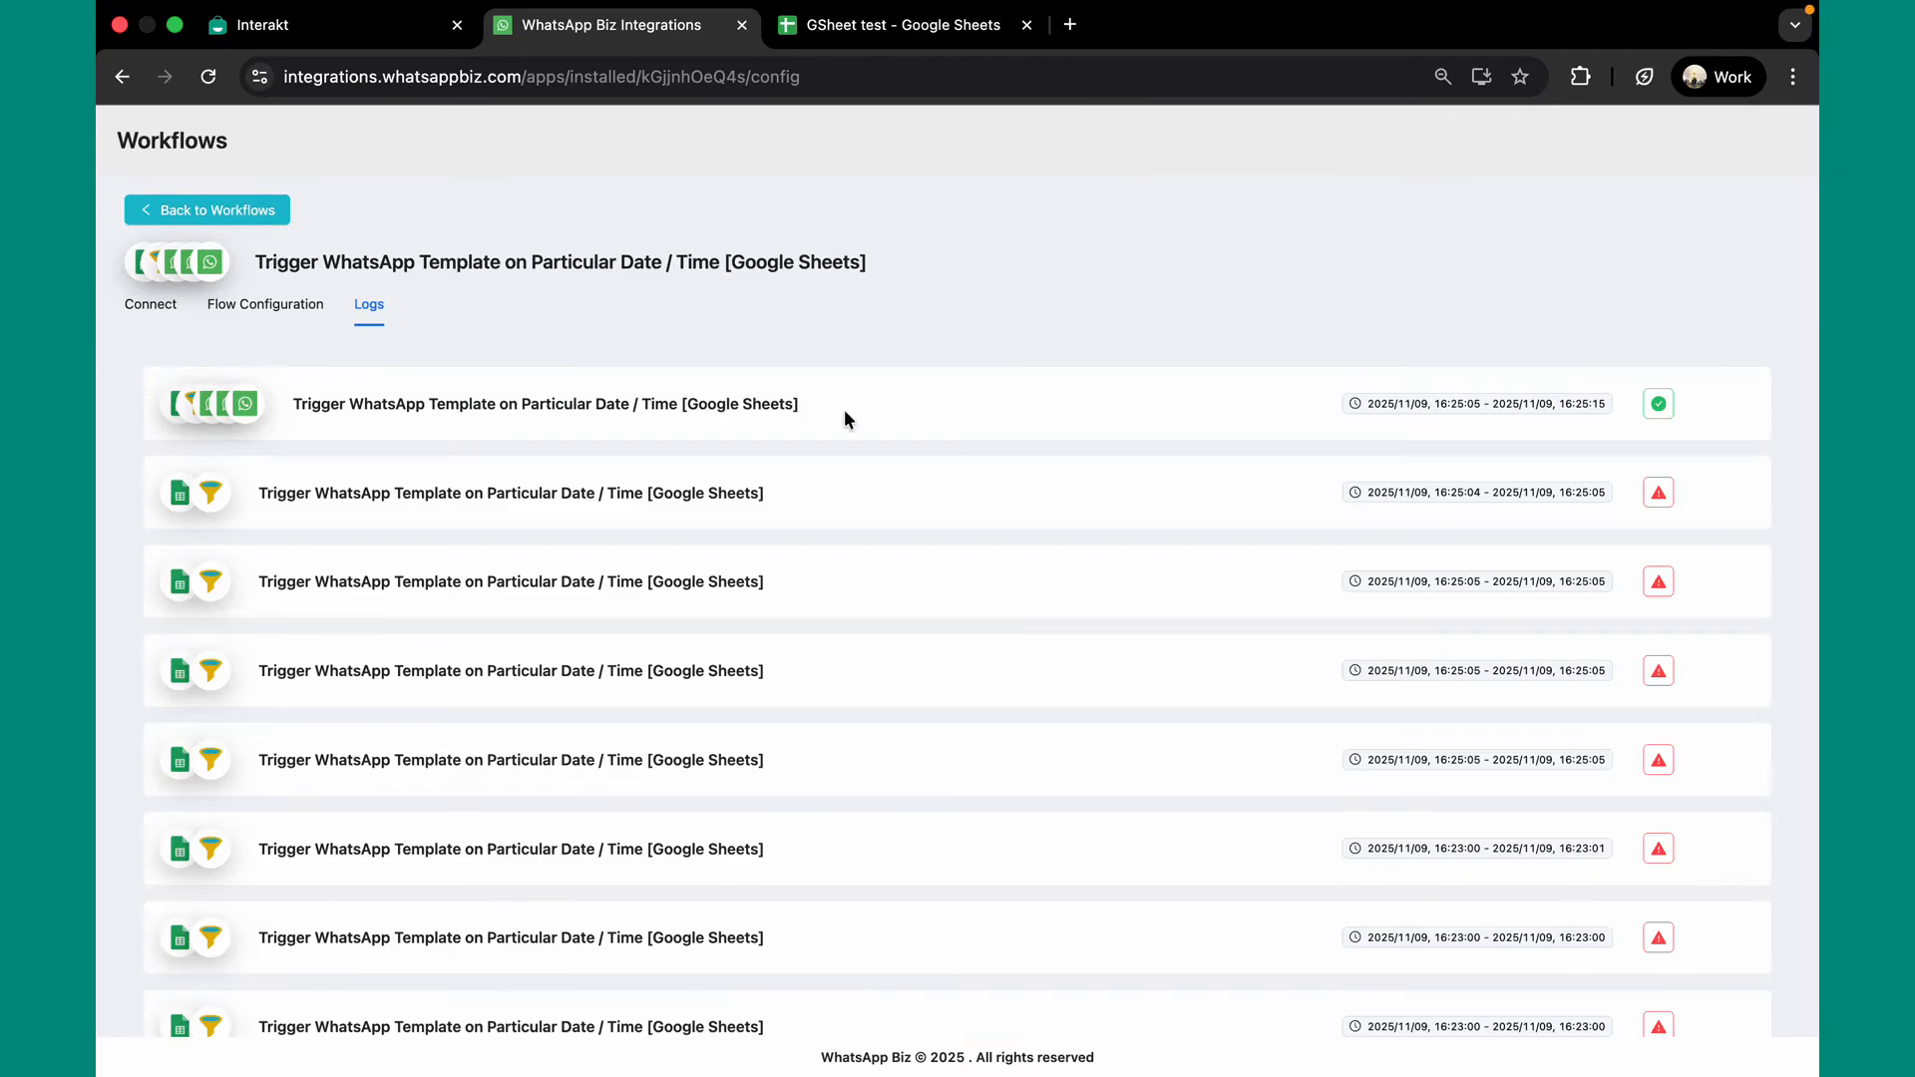
left_click(695, 405)
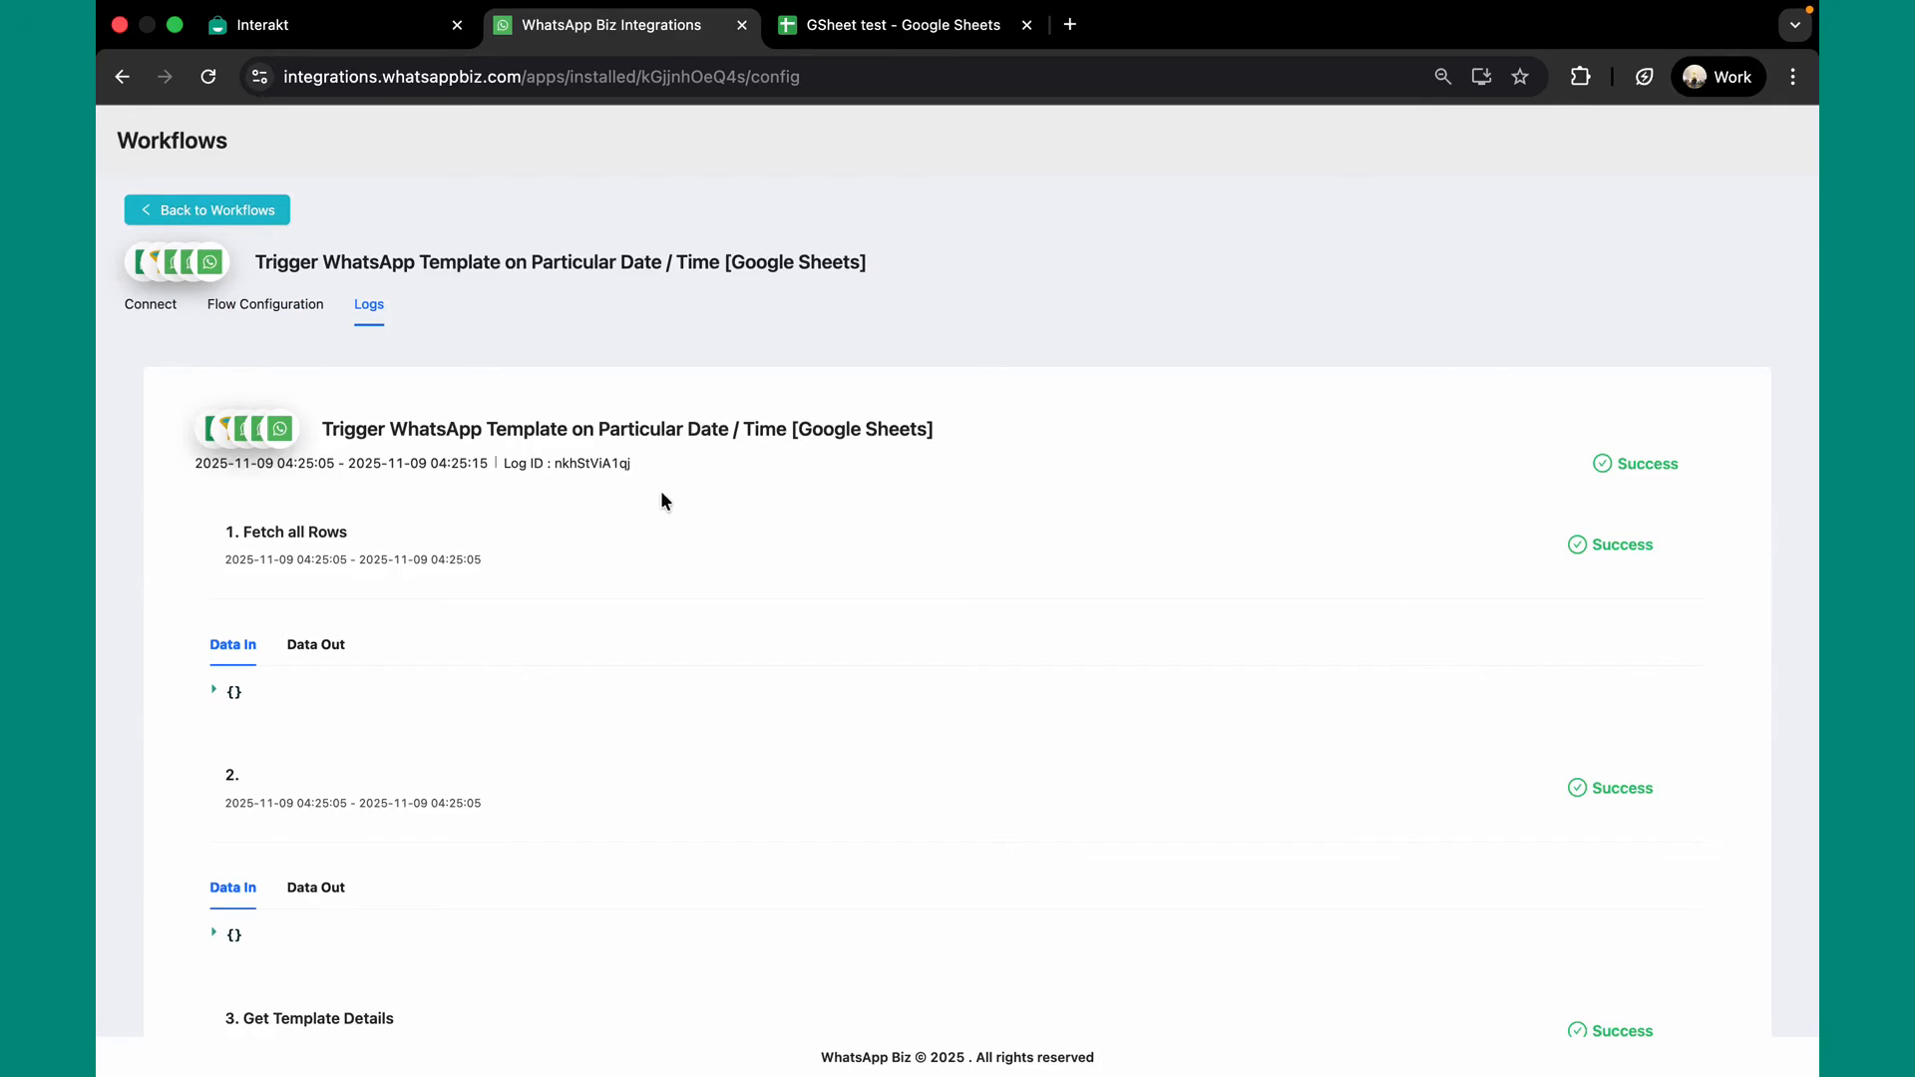
scroll(624, 528, "down", 2)
left_click(315, 511)
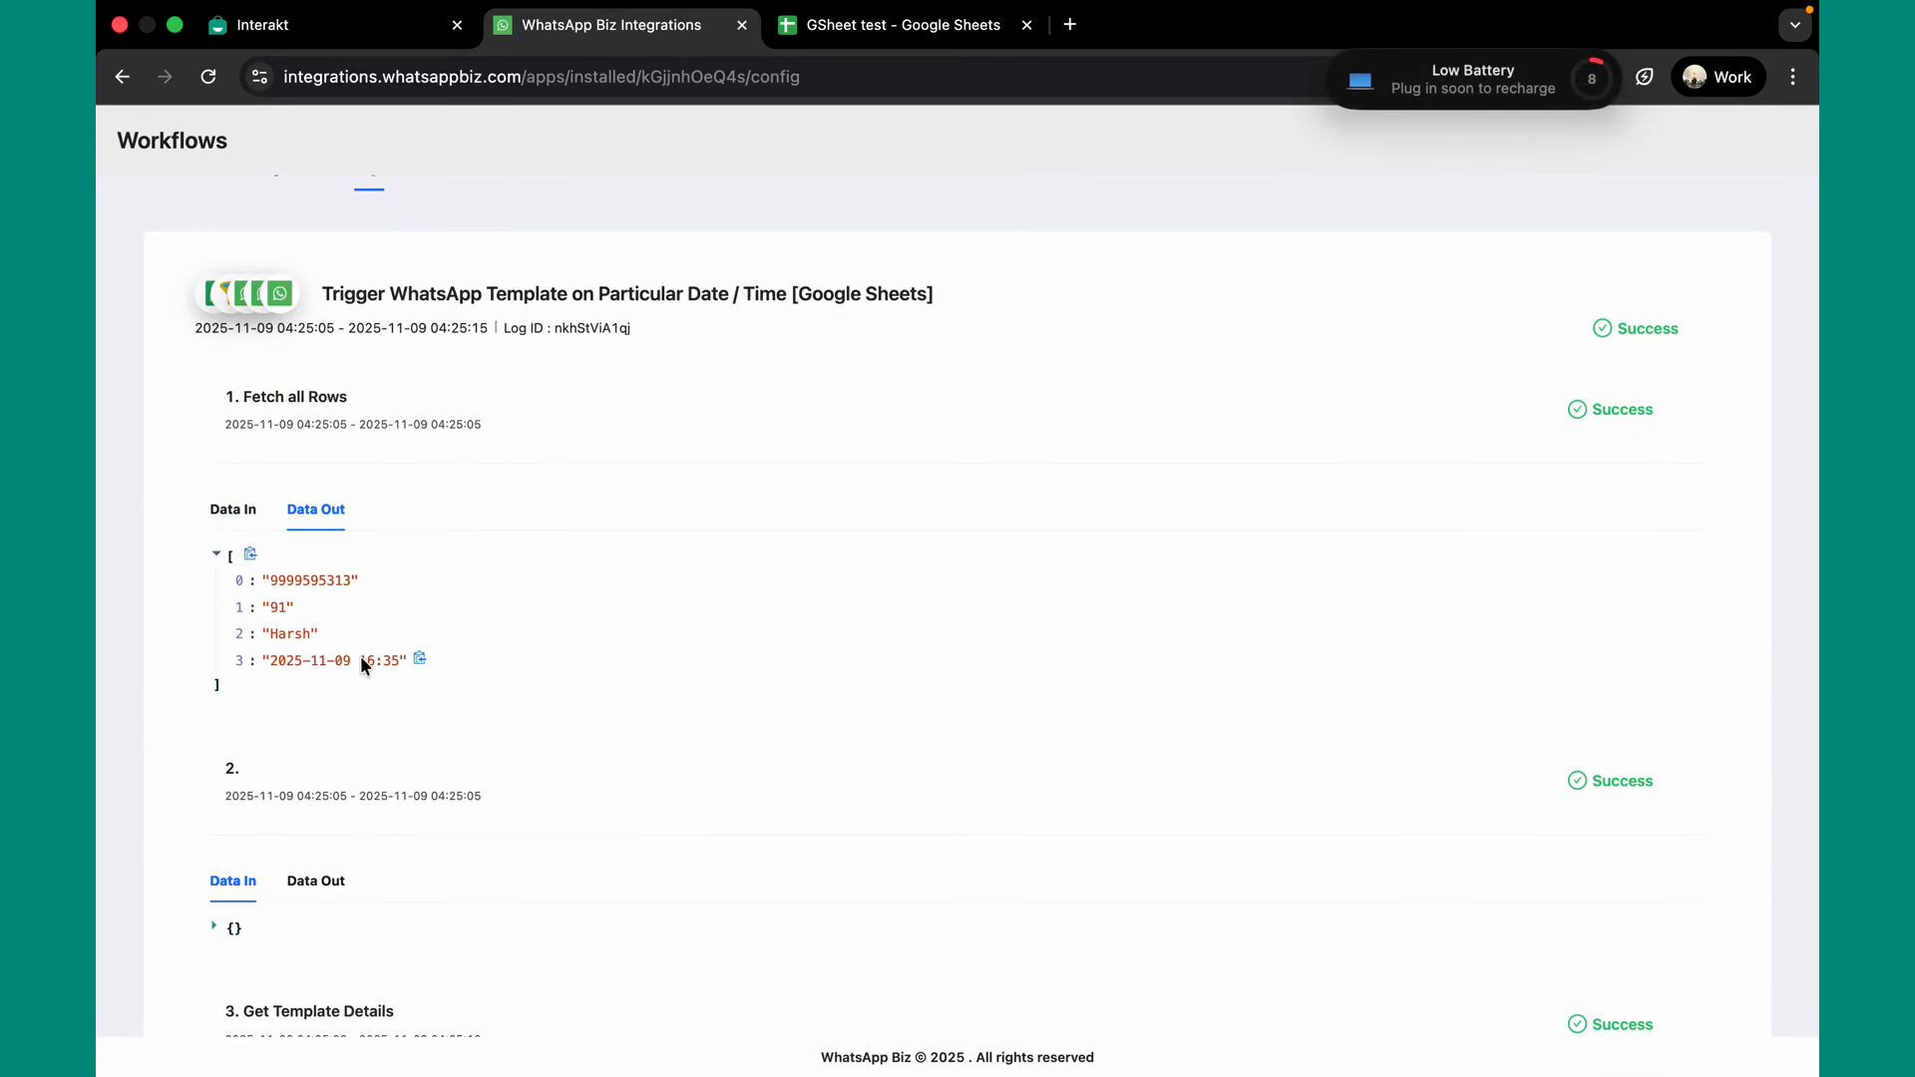
Review the run's step data through Create Campaign and Send Template v2, both marked Success.
scroll(413, 706, "down", 3)
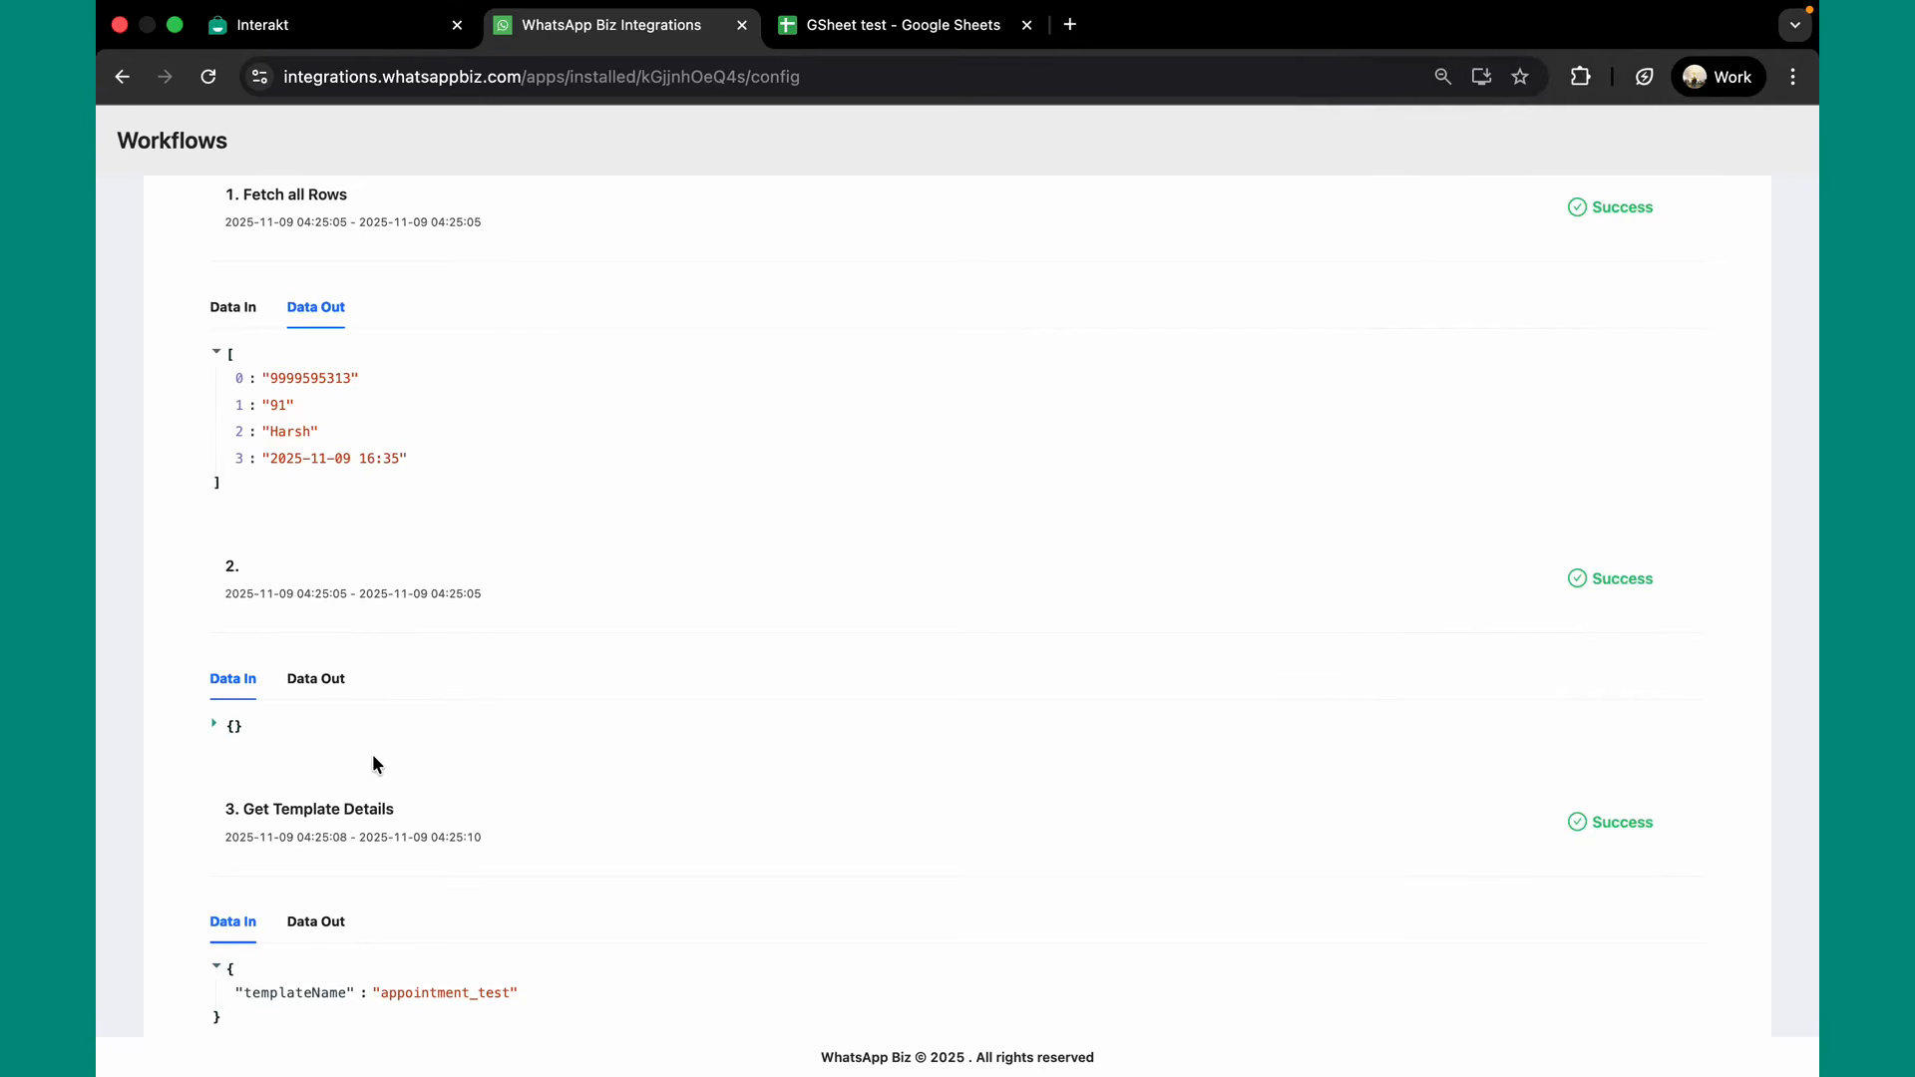
scroll(373, 764, "up", 5)
left_click_drag(410, 412, 479, 412)
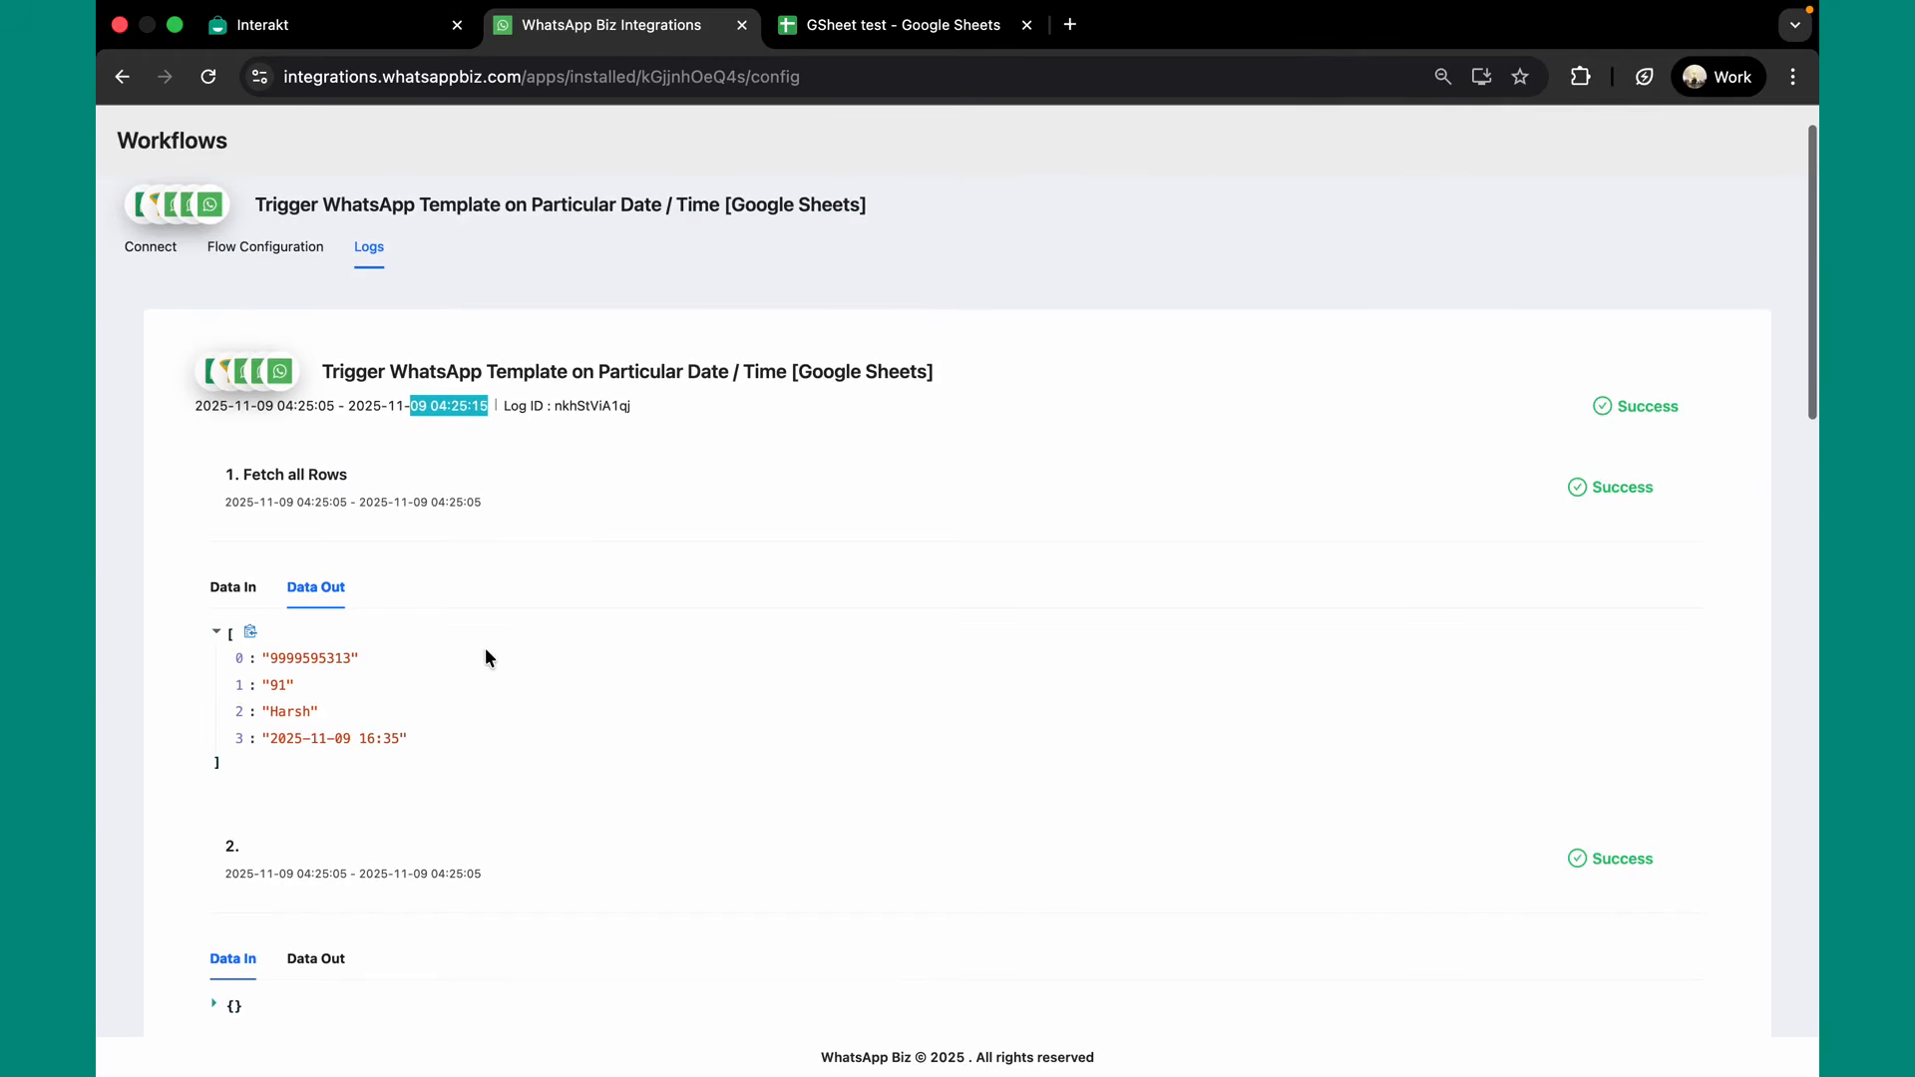
scroll(487, 657, "down", 5)
scroll(484, 648, "down", 8)
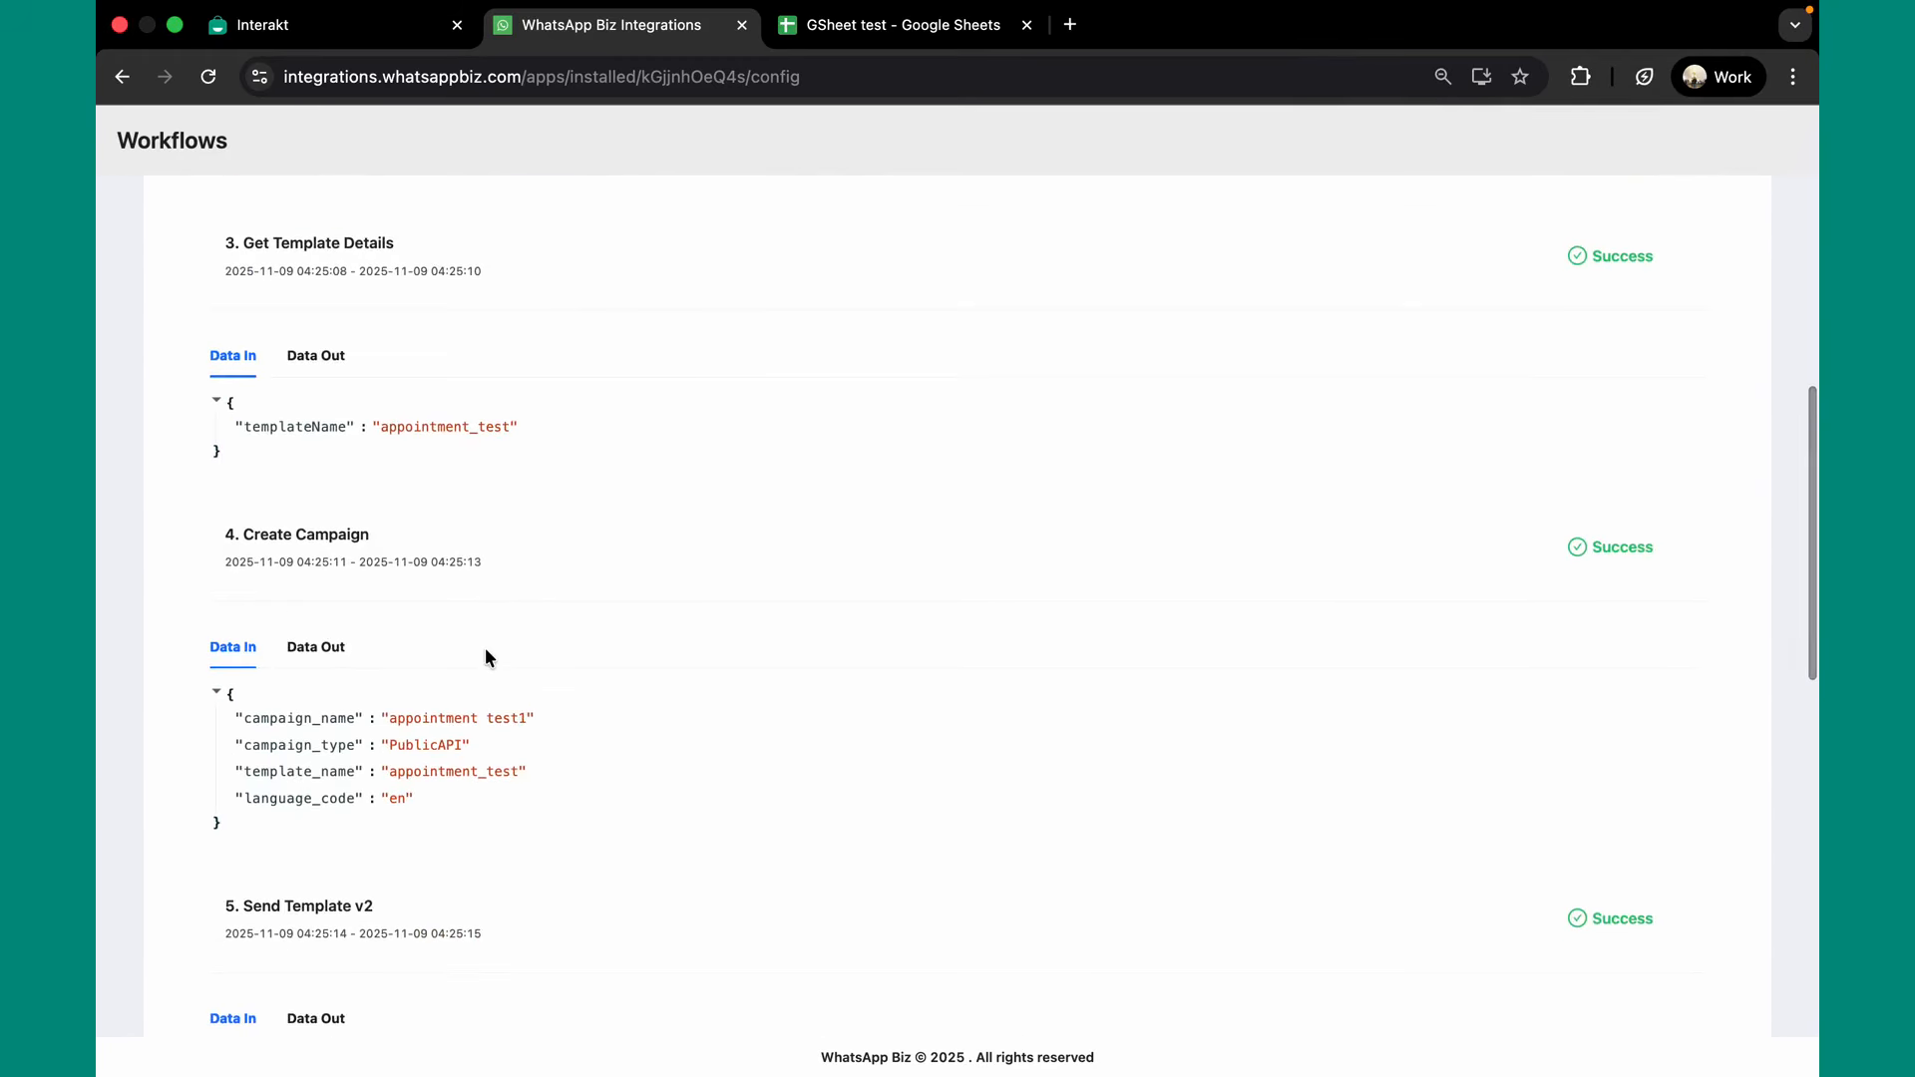